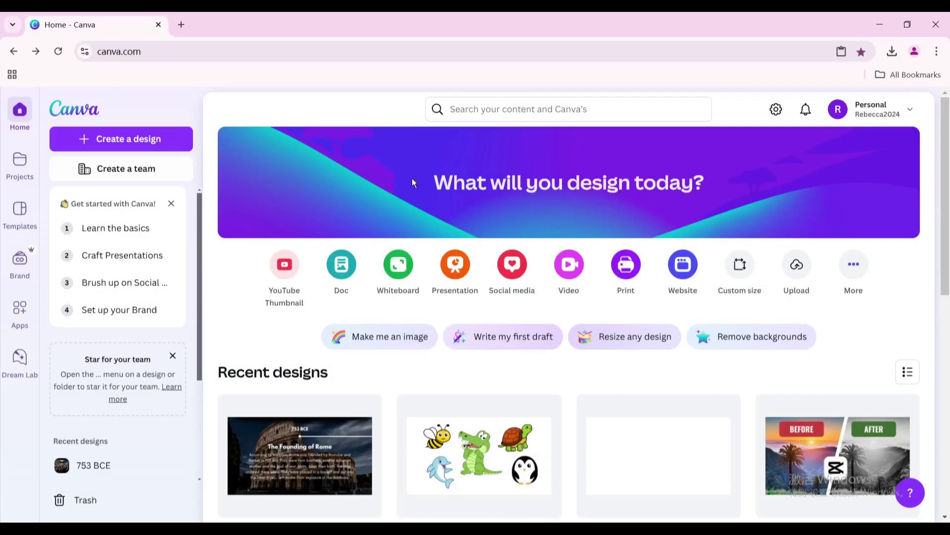
Create a new blank 1080p (1920×1080) video design from the Video option.
left_click(569, 266)
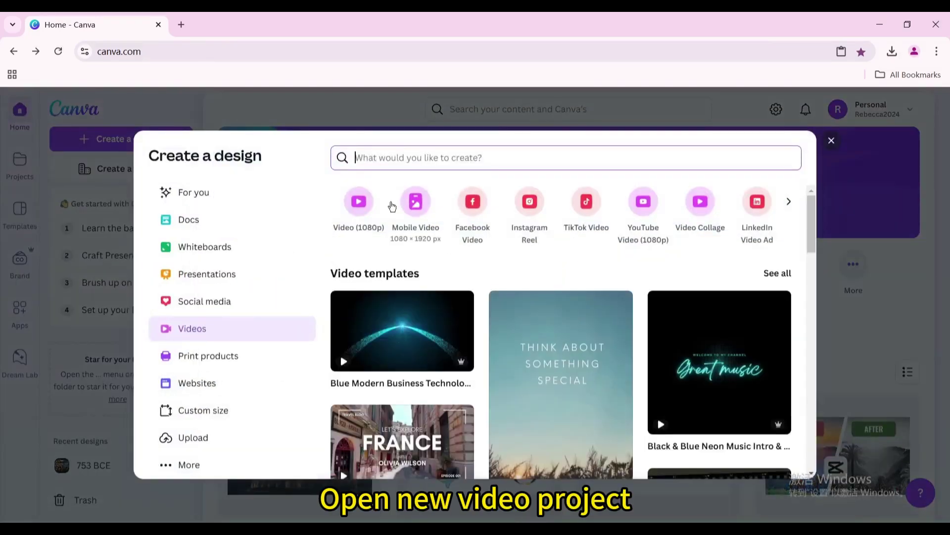
left_click(359, 202)
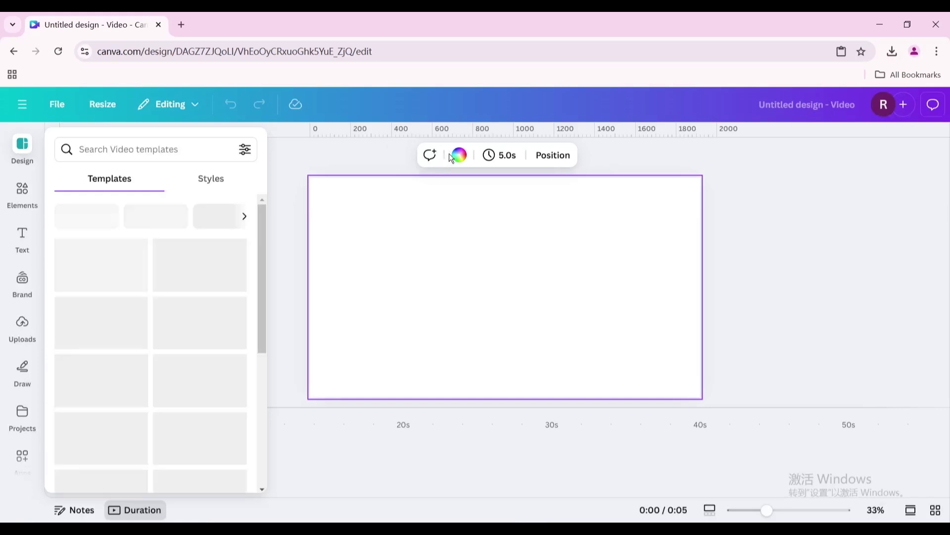
Make the page background black and add a small 40×40 white circle at its centre.
left_click(458, 157)
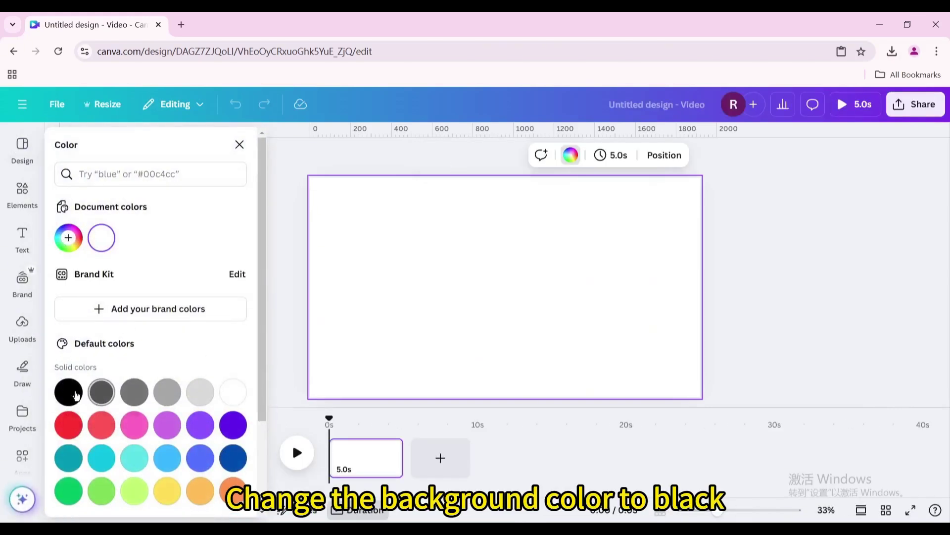
left_click(69, 392)
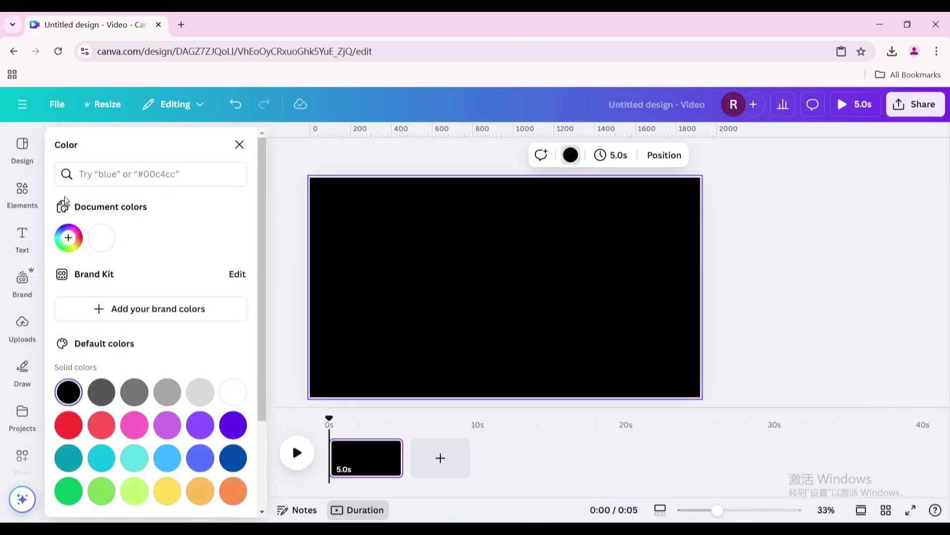
left_click(22, 190)
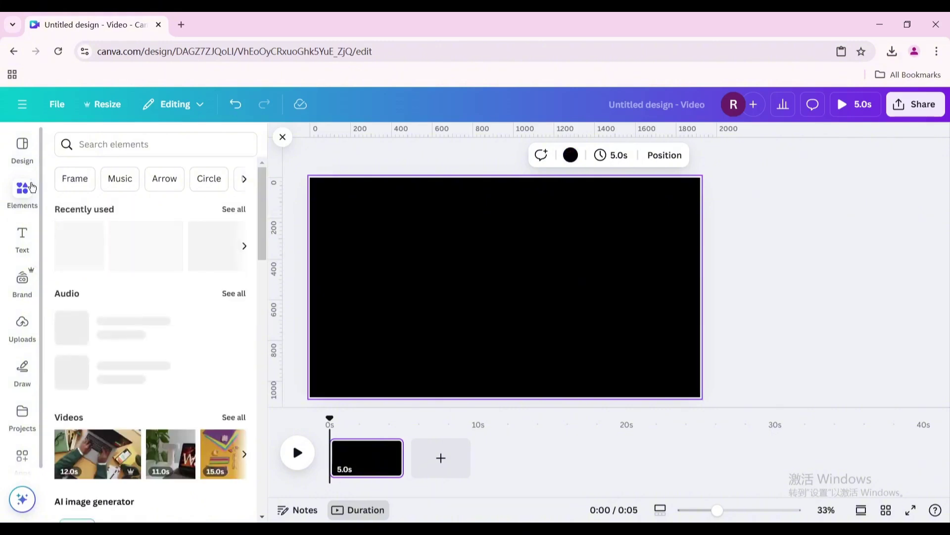
scroll(108, 272, "down", 9)
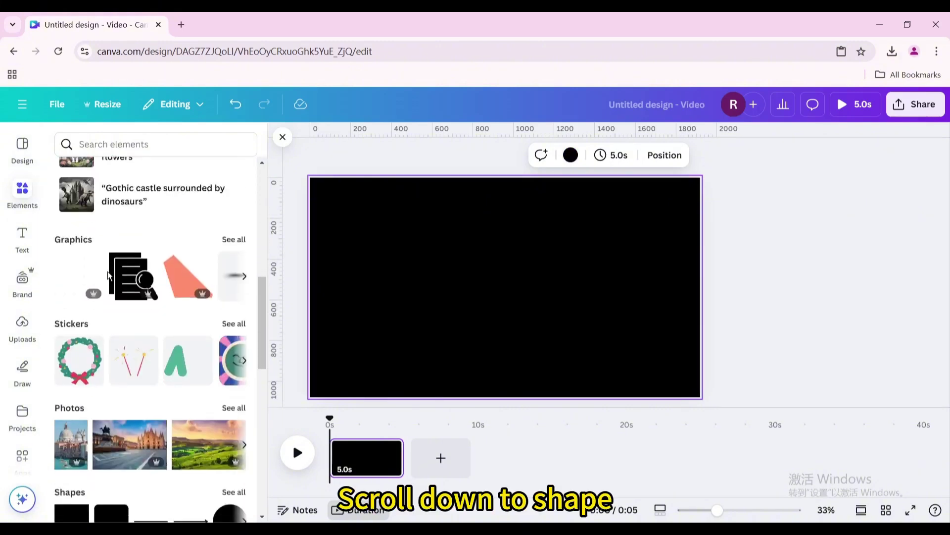
scroll(108, 276, "down", 4)
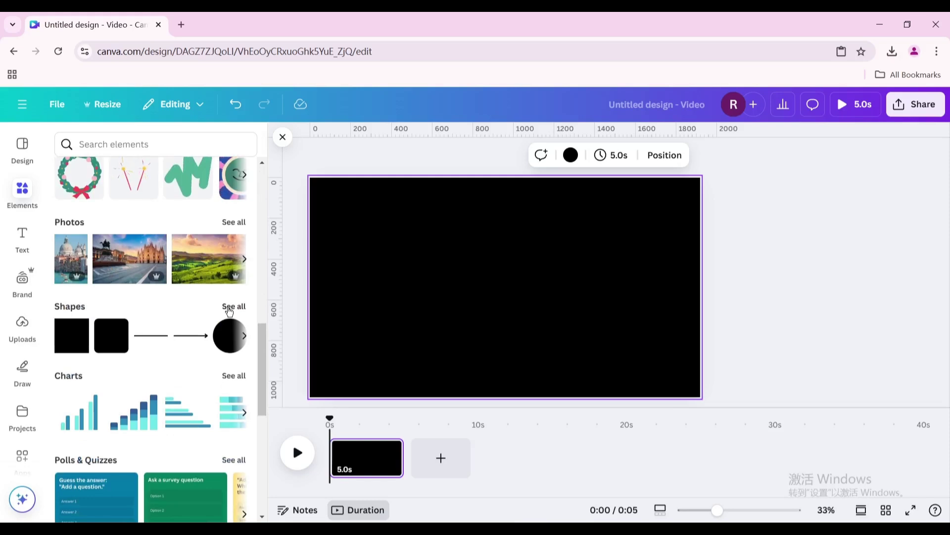
right_click(226, 340)
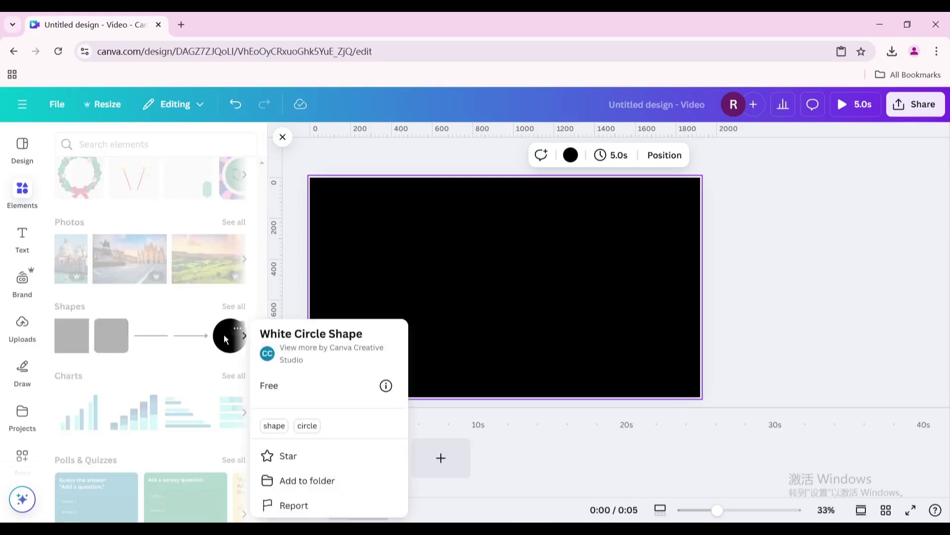
left_click(225, 339)
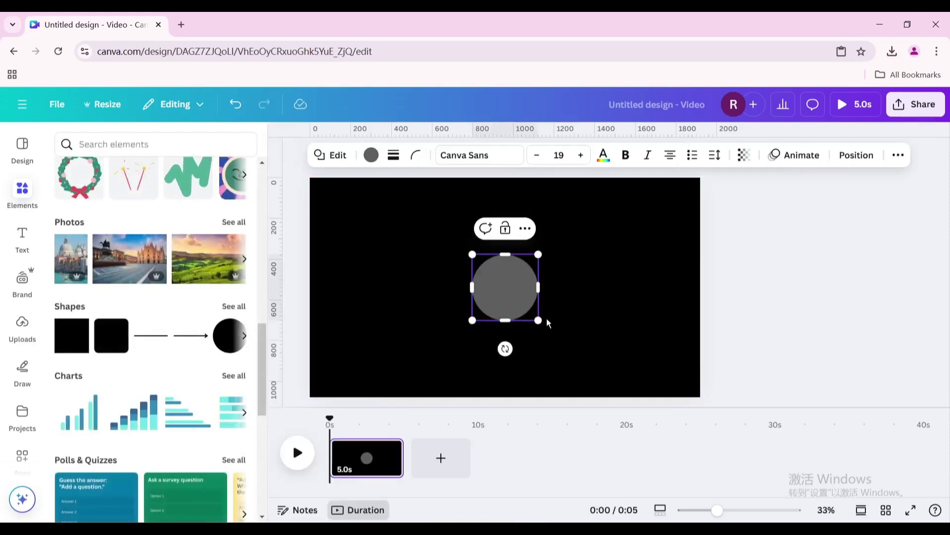
left_click_drag(540, 322, 516, 297)
left_click(522, 162)
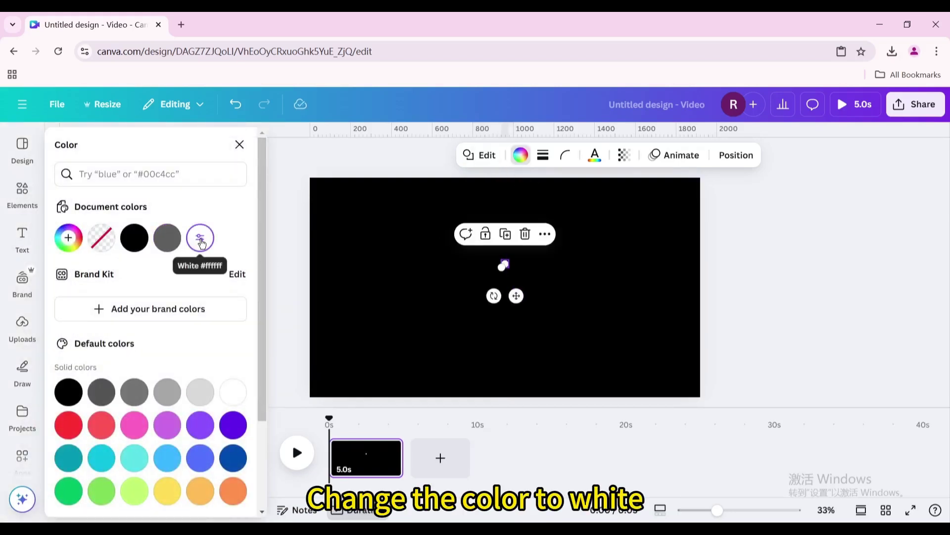
left_click(21, 236)
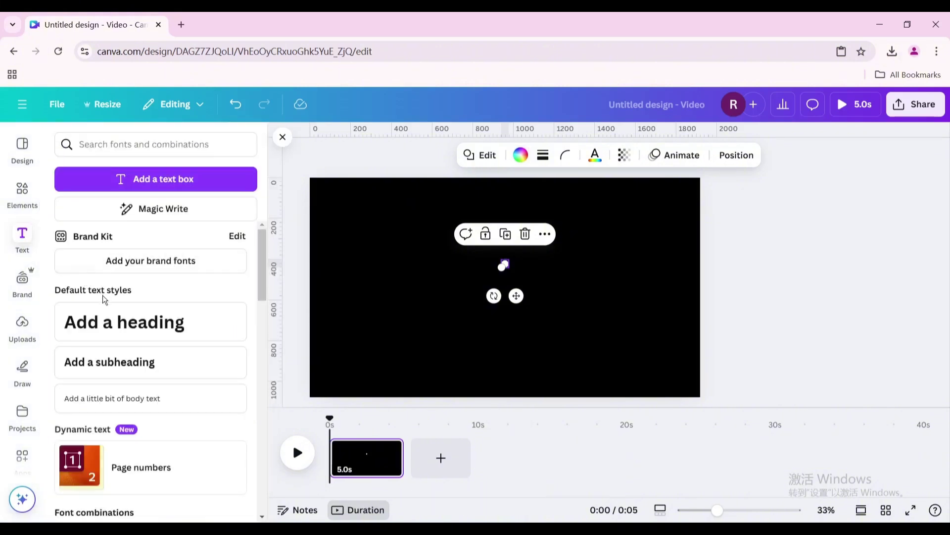
Add a '753 BCE' heading and set it in League Spartan, size 92.
left_click(117, 317)
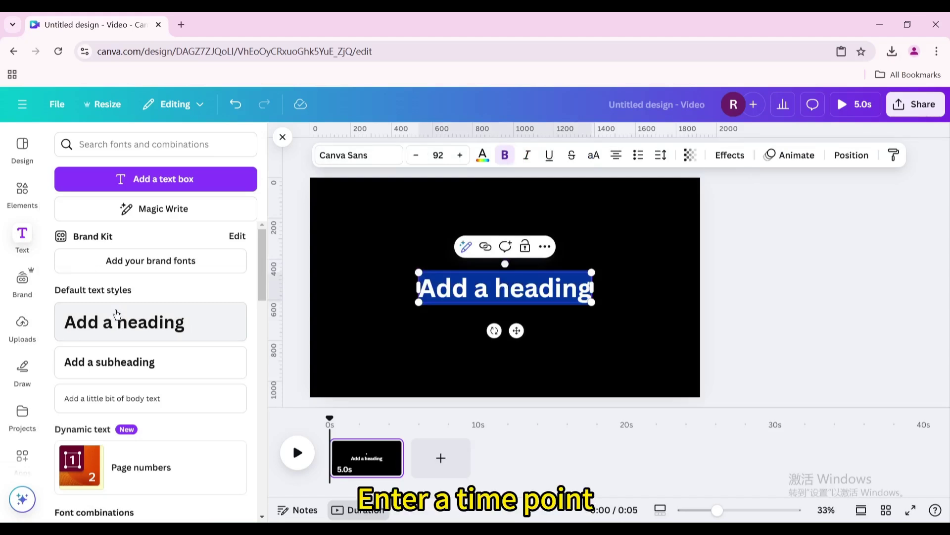
type("753 BCE")
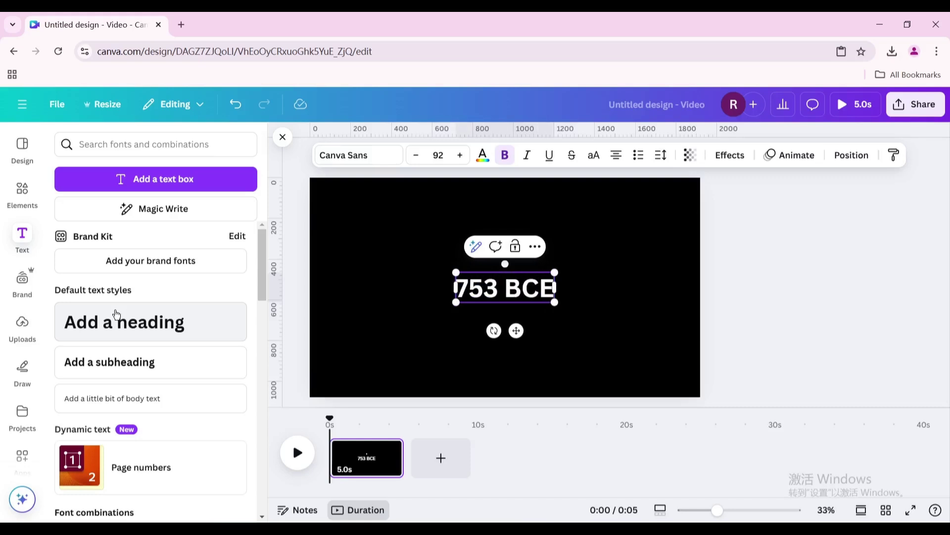
left_click(569, 290)
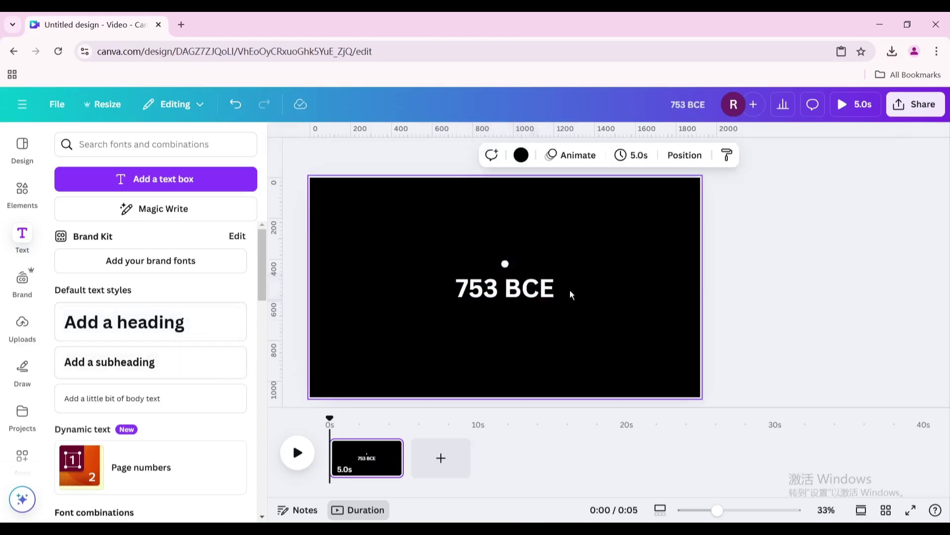
left_click(548, 292)
left_click(390, 155)
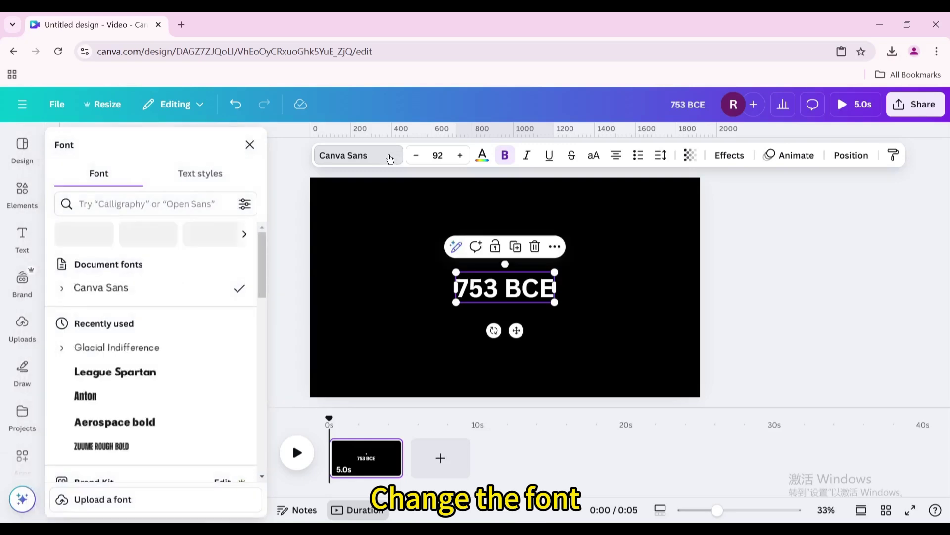
left_click(116, 374)
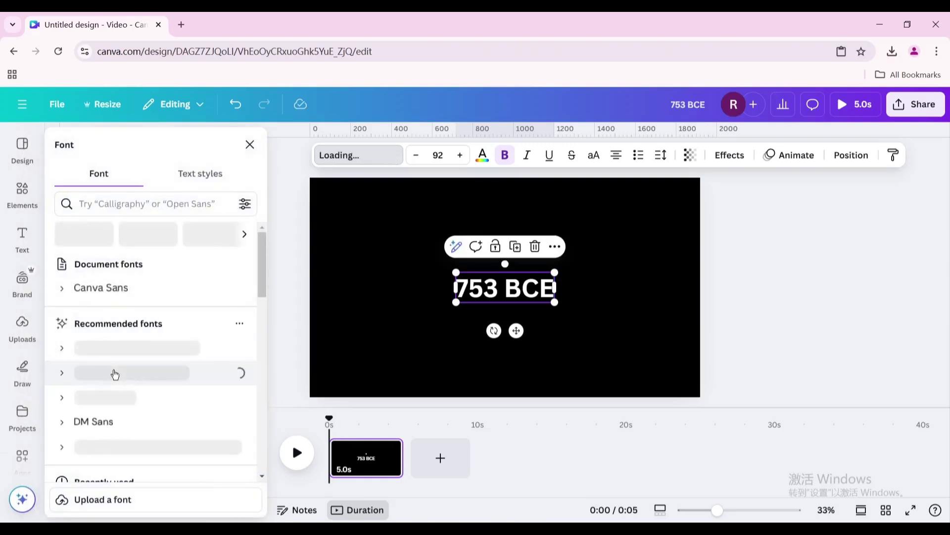
scroll(98, 395, "down", 3)
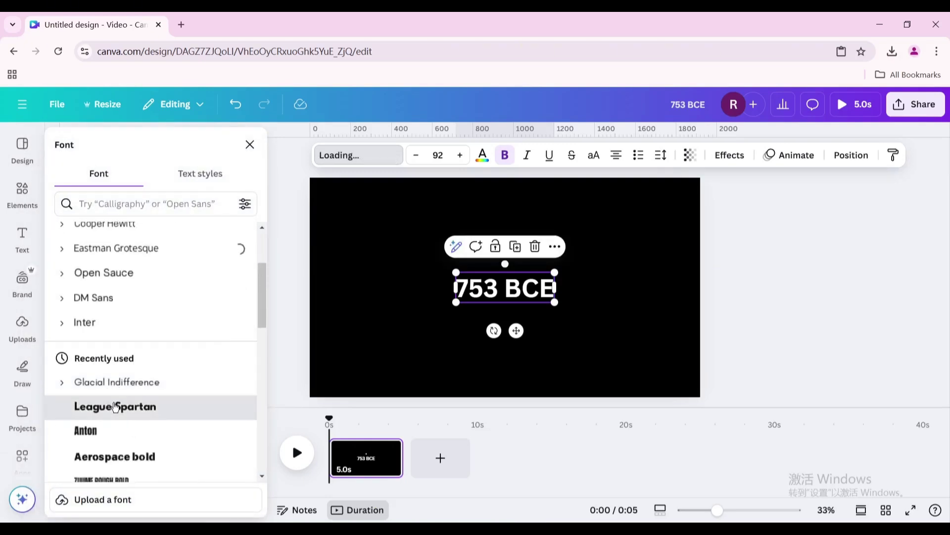
left_click(113, 406)
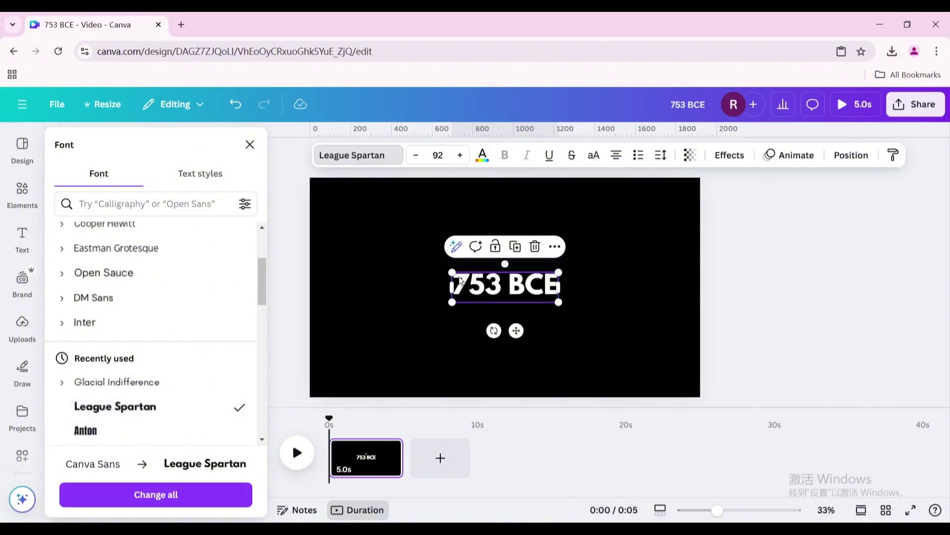
Shrink the 753 BCE label, place it above the white dot, and group them.
left_click_drag(560, 301, 539, 284)
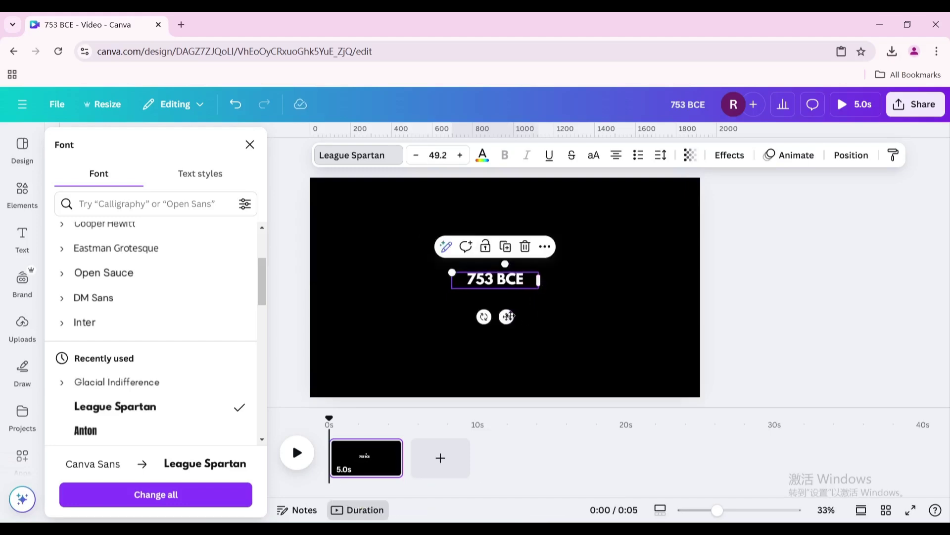
left_click_drag(510, 315, 519, 280)
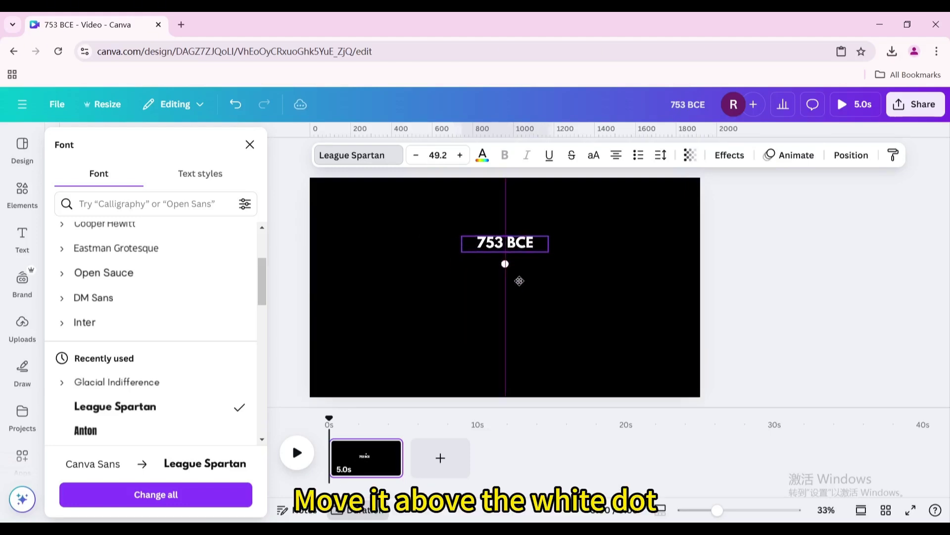
left_click(575, 281)
left_click_drag(580, 281, 490, 241)
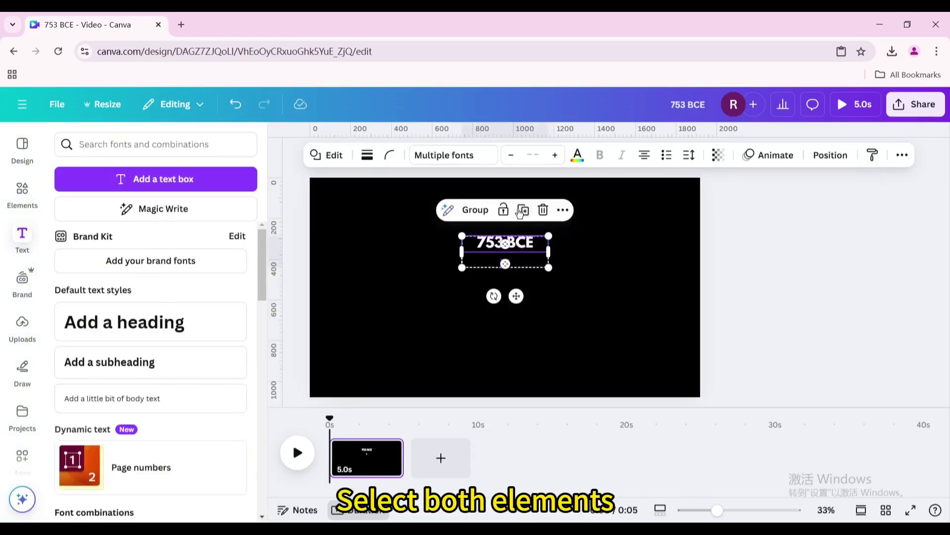
left_click(480, 211)
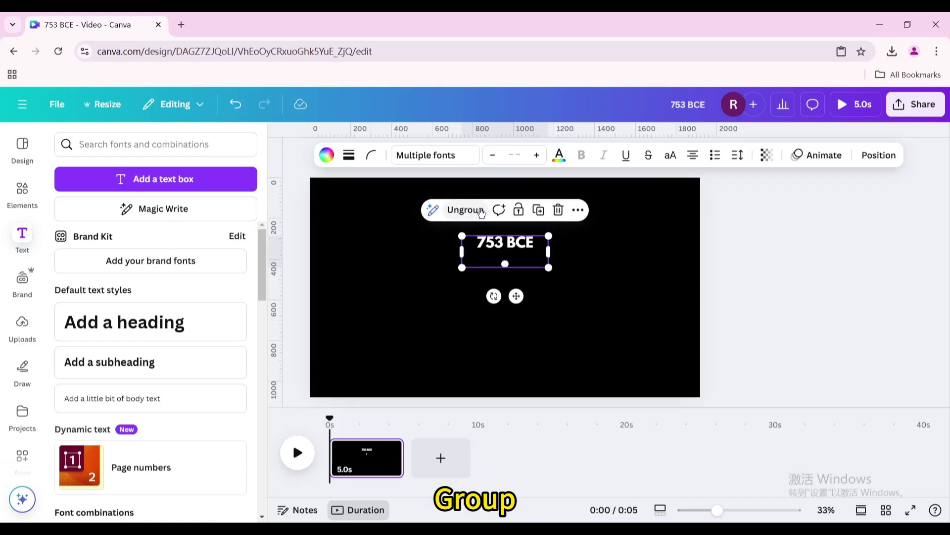
Duplicate the dot-and-label group lower on the page and change its text to 509 BCE.
left_click(538, 210)
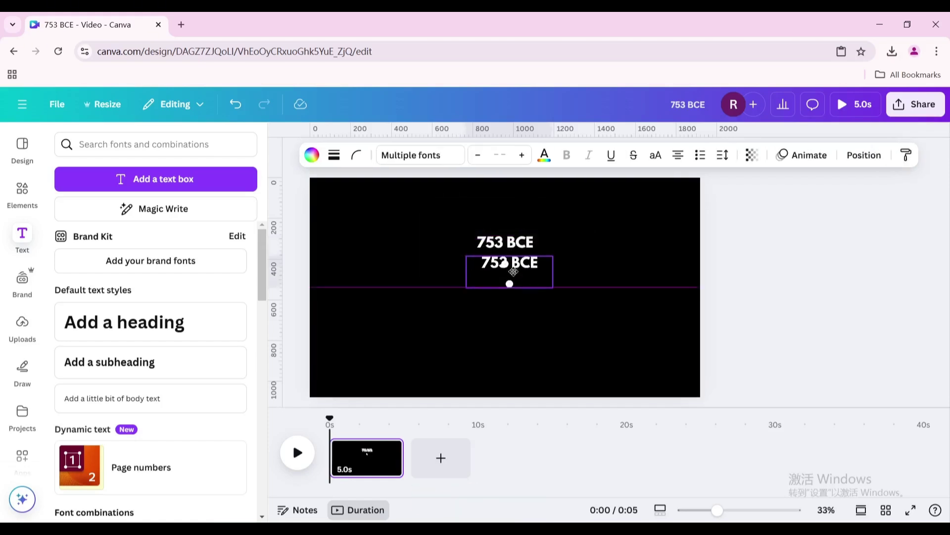
left_click_drag(501, 277, 501, 294)
left_click(505, 287)
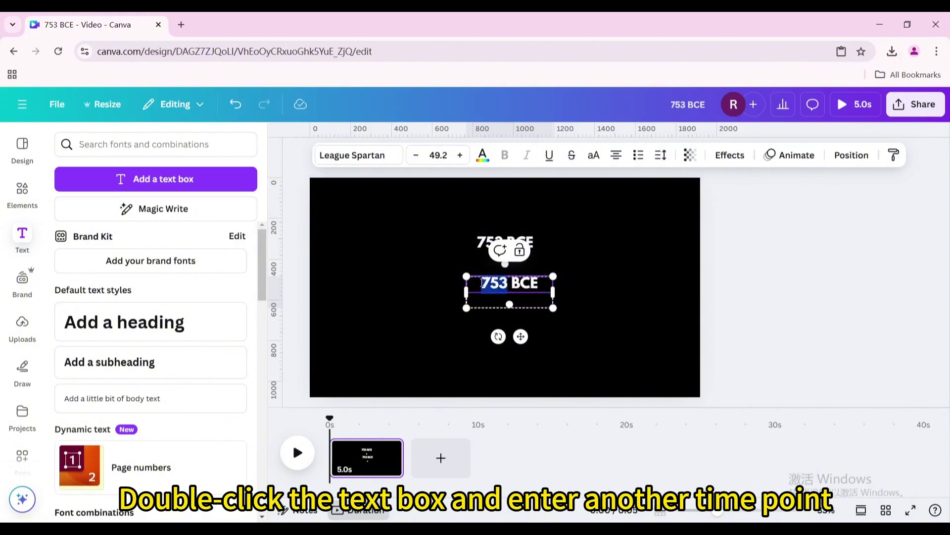
type("509")
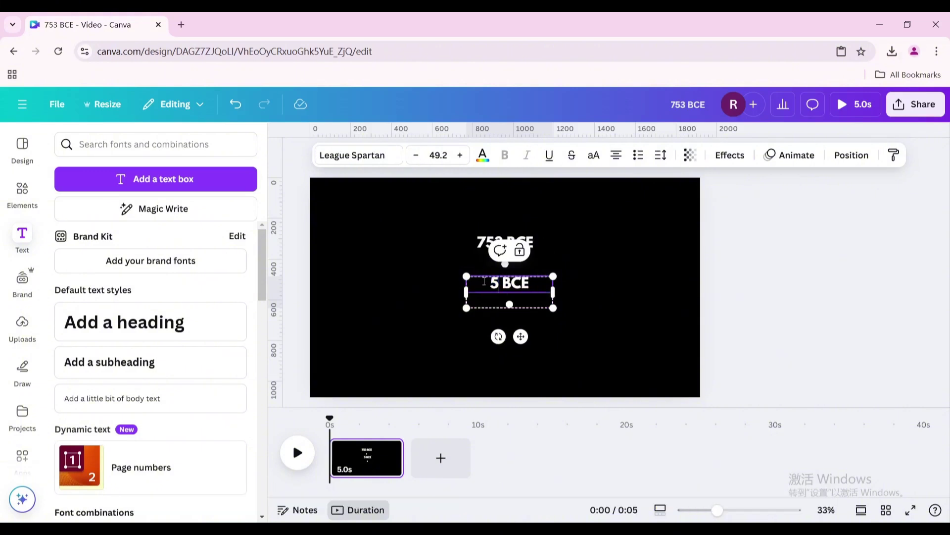
left_click(615, 268)
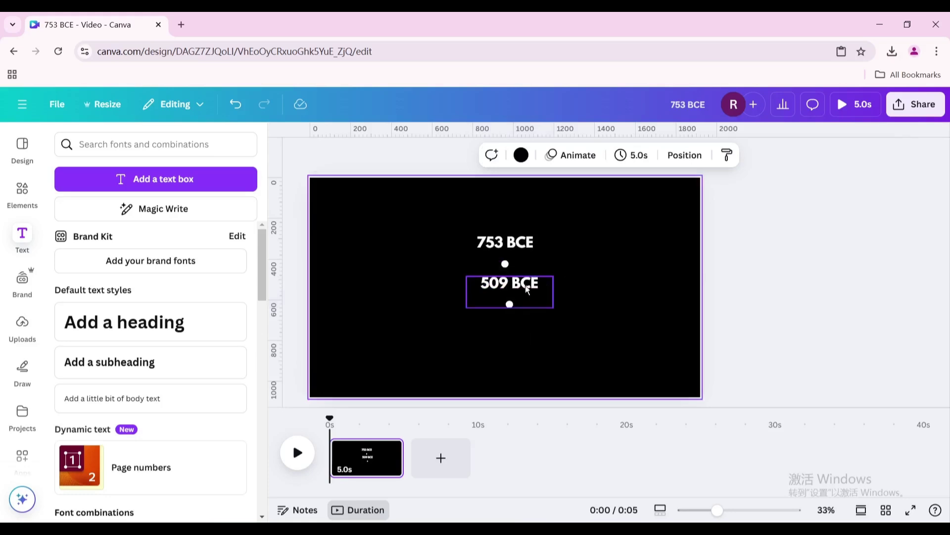
left_click(510, 284)
left_click(418, 298)
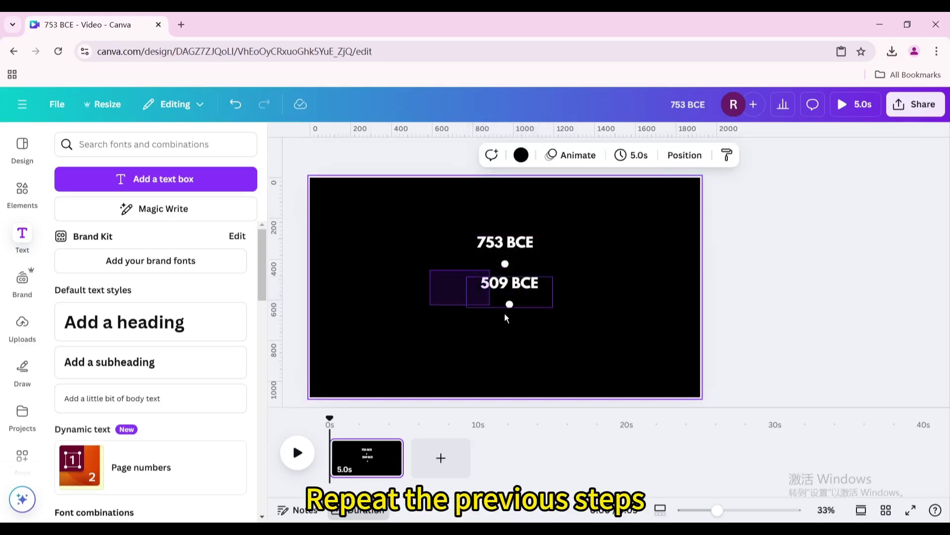
left_click(495, 286)
Duplicate the 509 BCE marker to the lower right and retype it as 27 BCE.
left_click(543, 250)
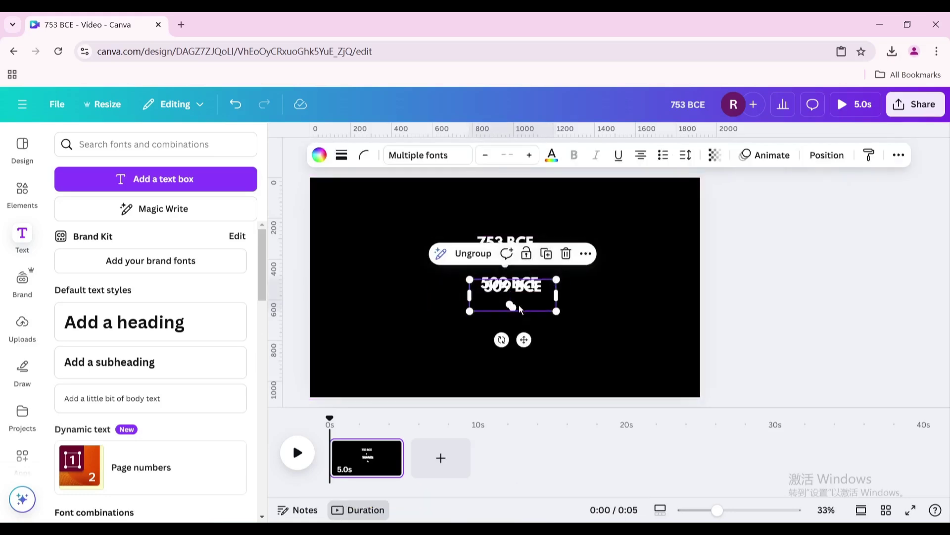
left_click_drag(509, 304, 562, 330)
double_click(561, 330)
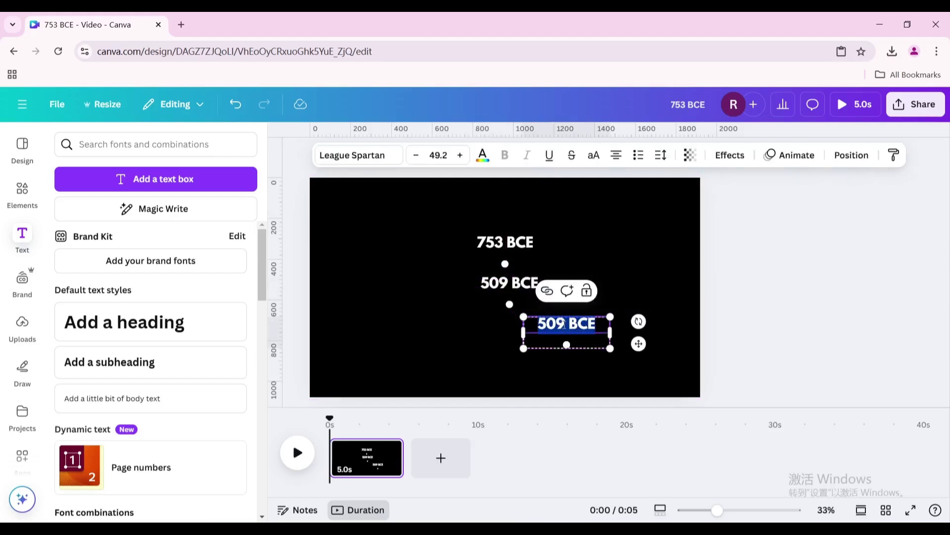
left_click(564, 324)
type("27")
left_click(630, 263)
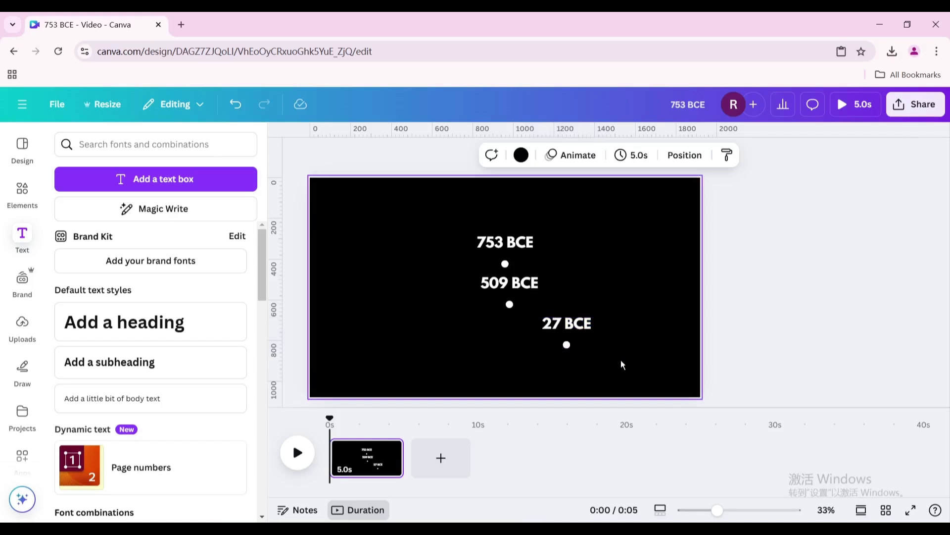
Duplicate the 27 BCE marker and change the copy's date to 395CE.
left_click_drag(621, 365, 545, 319)
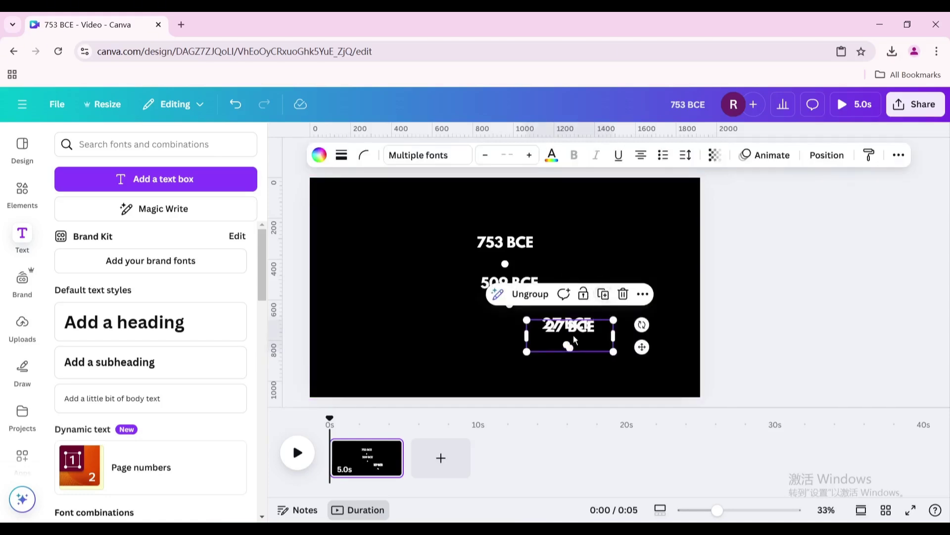
left_click(600, 291)
left_click(518, 350)
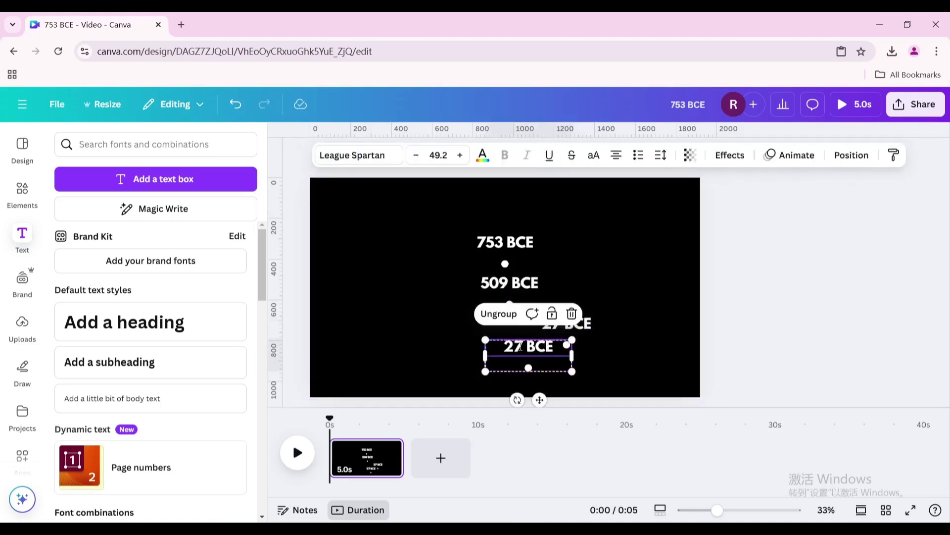
double_click(525, 347)
left_click(534, 347)
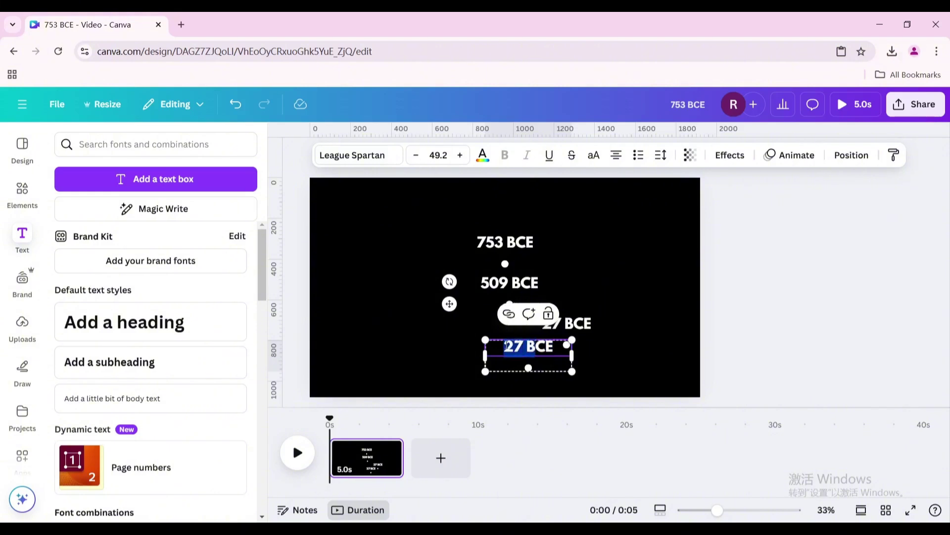
type("39B")
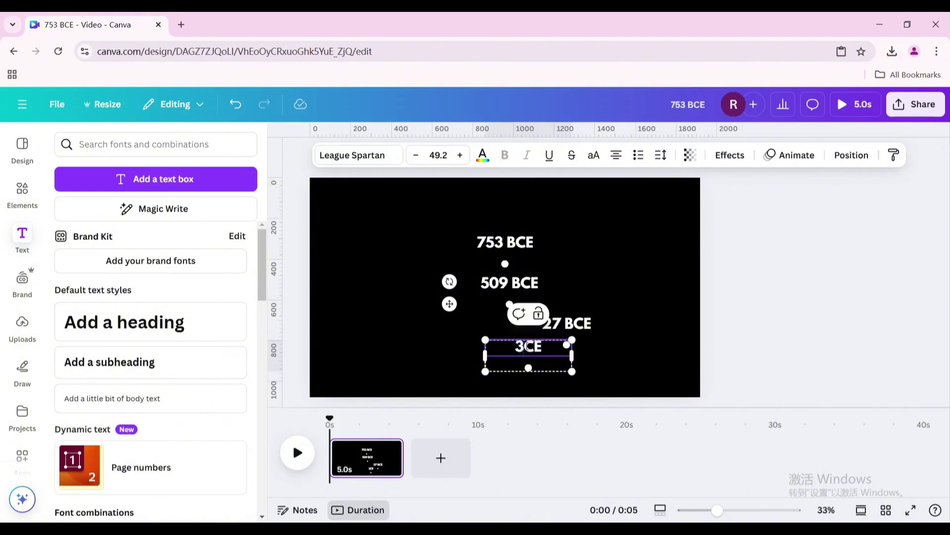
left_click(592, 260)
left_click(514, 290)
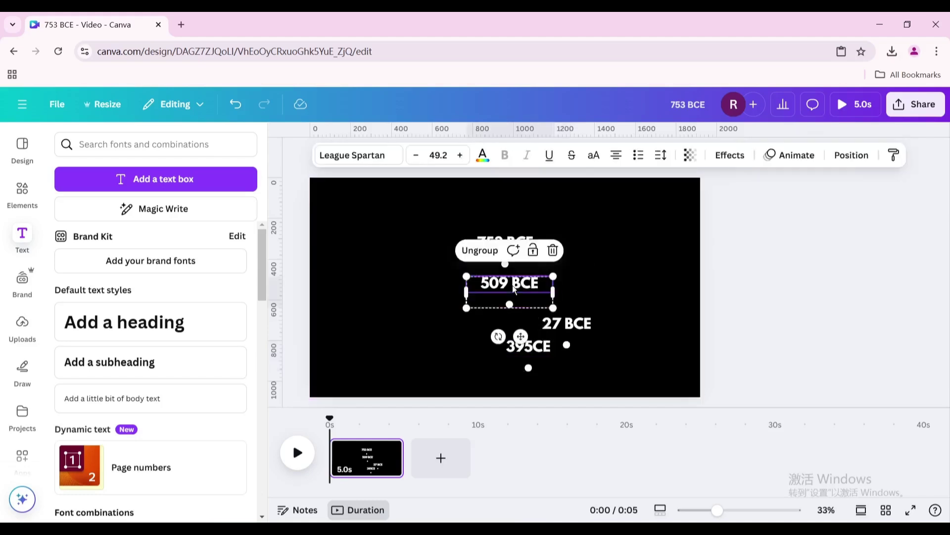
left_click(436, 214)
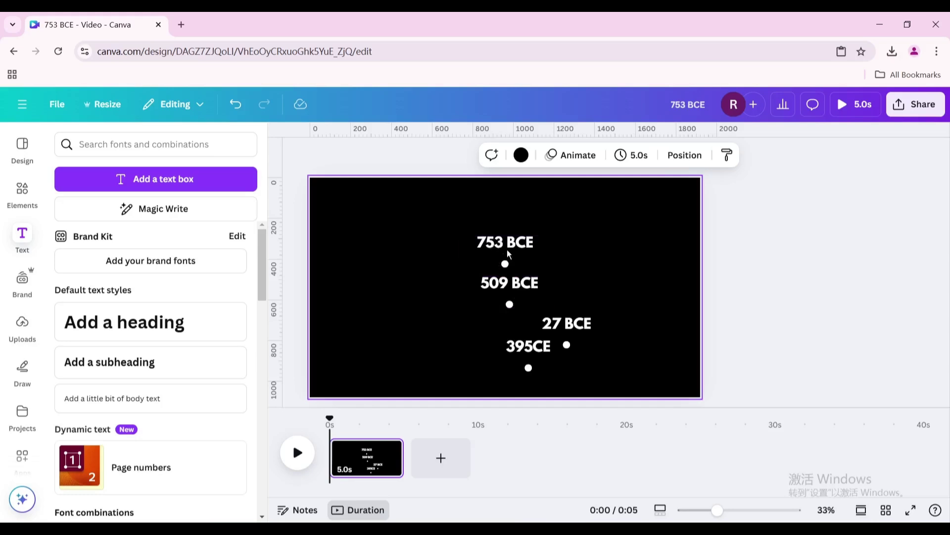
left_click(503, 290)
Move 509 BCE off-page right at the 753 BCE row and lift 27 BCE alongside.
left_click_drag(504, 290, 702, 245)
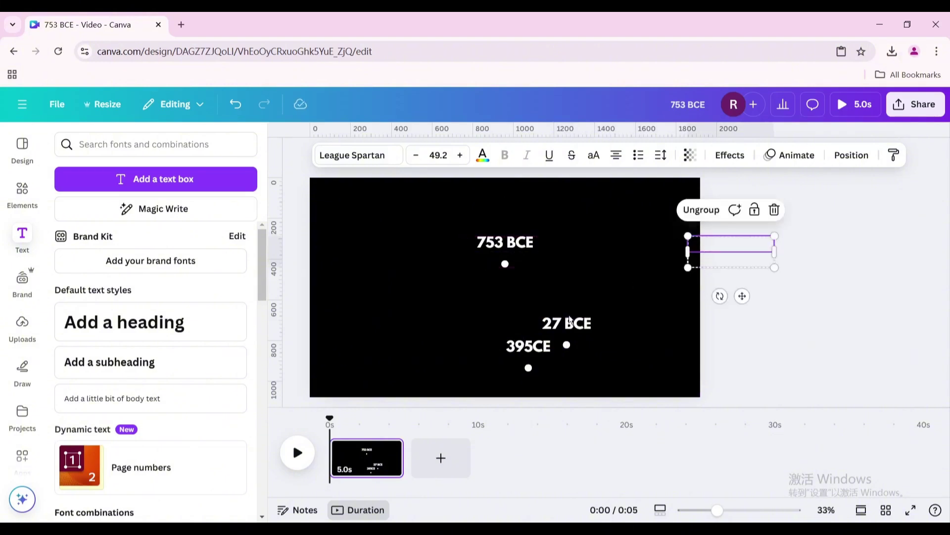
left_click(568, 323)
left_click_drag(566, 327, 612, 247)
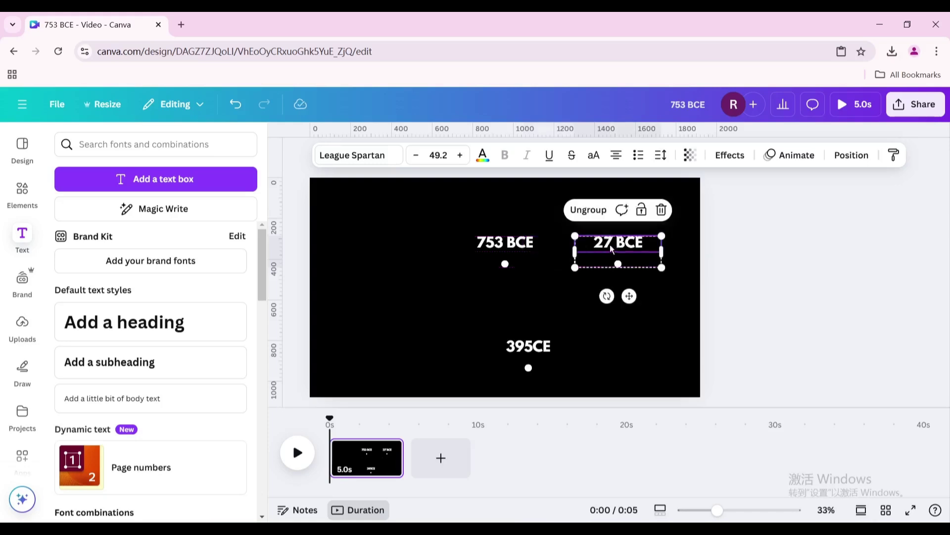
left_click(547, 263)
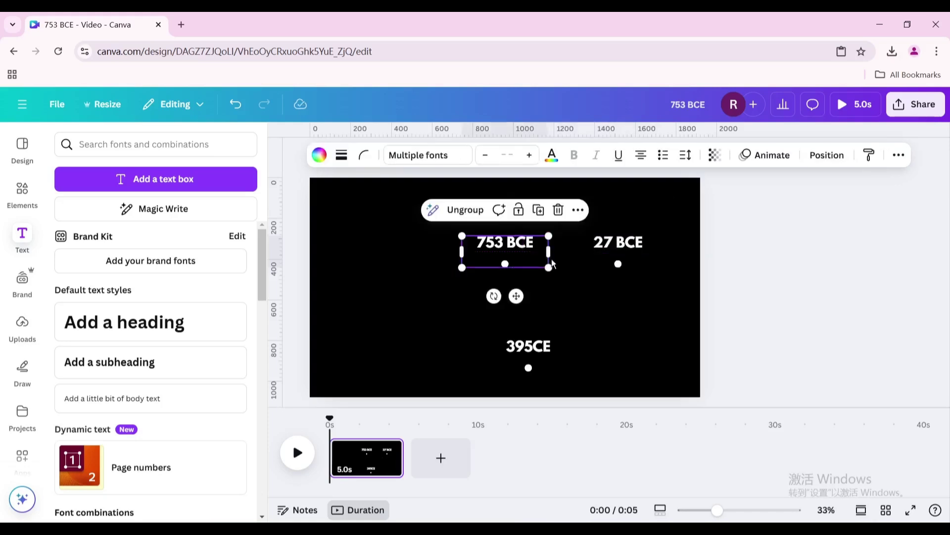
left_click(604, 250, "shift")
left_click_drag(604, 251, 622, 252)
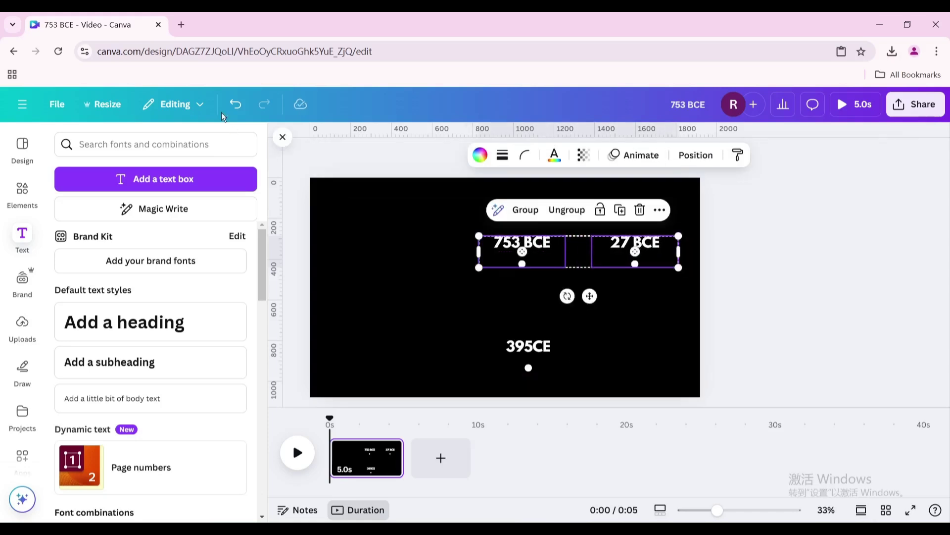
left_click(235, 104)
Move 27 BCE and 395CE off the page's right edge, level with 753 BCE.
left_click(558, 254)
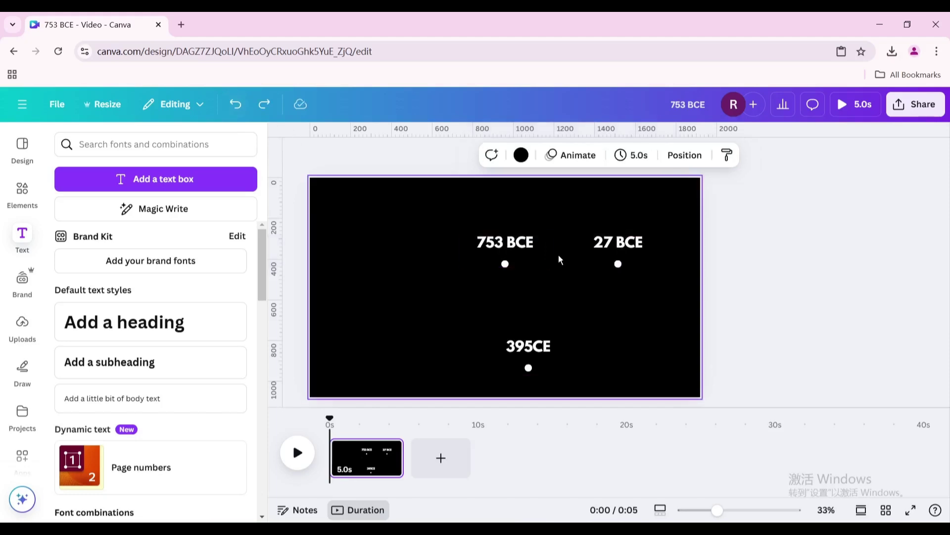
left_click(612, 248)
left_click_drag(598, 247, 710, 251)
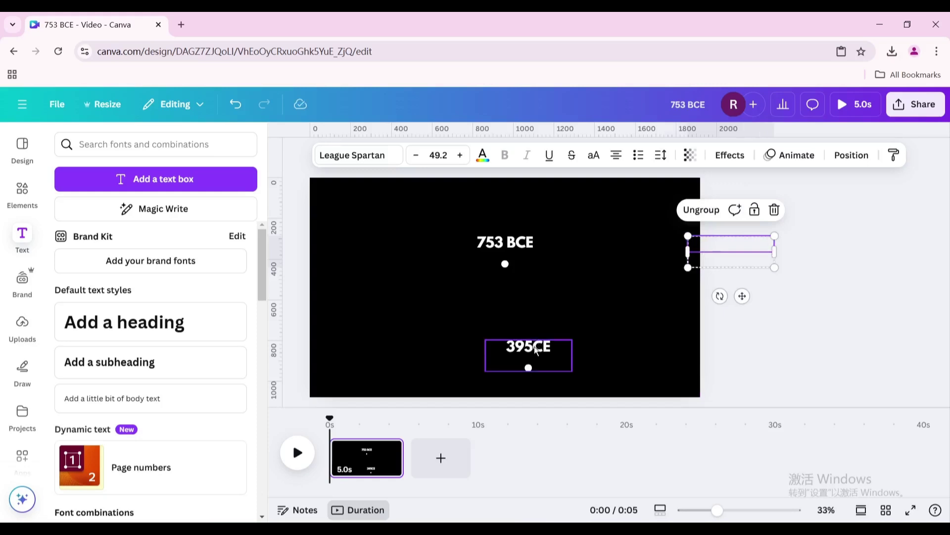
left_click_drag(535, 350, 718, 246)
left_click(560, 294)
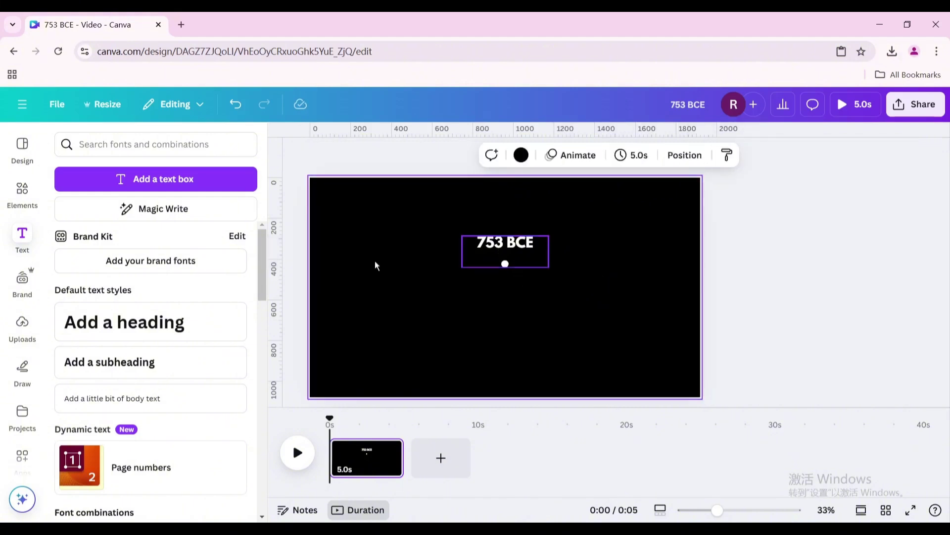
Add a straight line stretched past both page edges with line weight 10.
left_click(26, 188)
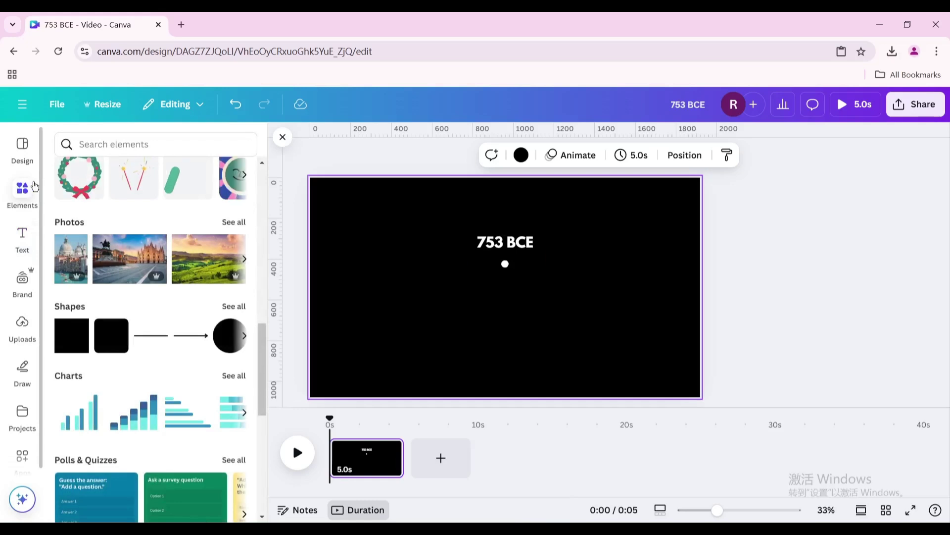
left_click(153, 340)
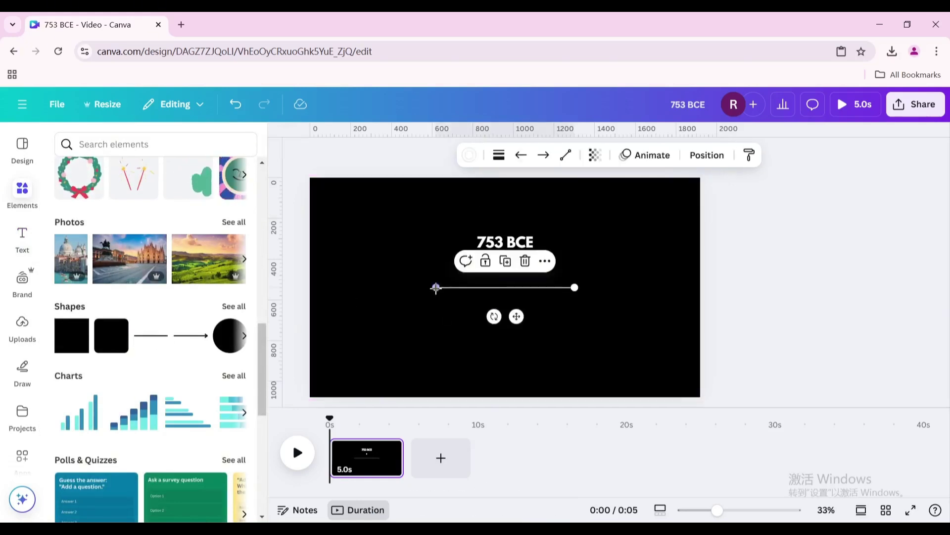
left_click_drag(391, 289, 310, 287)
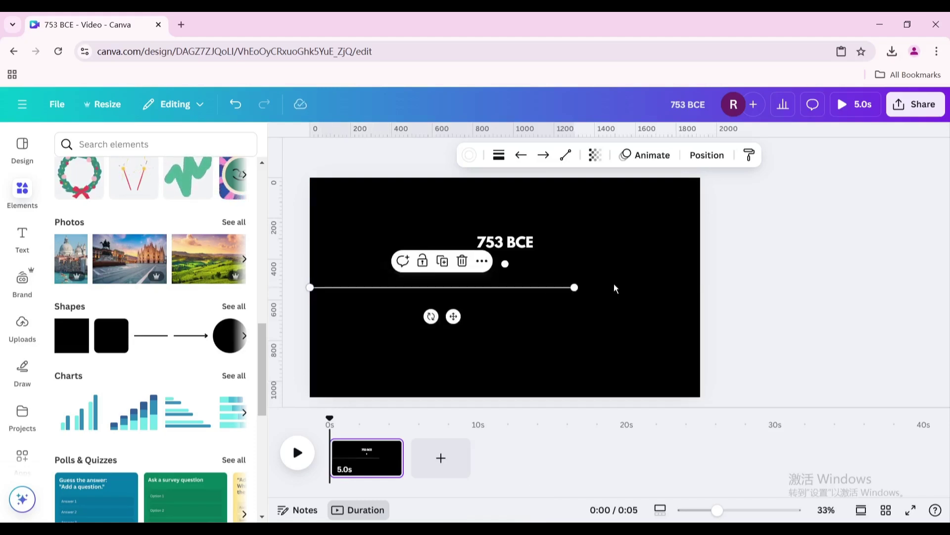
left_click_drag(574, 287, 834, 287)
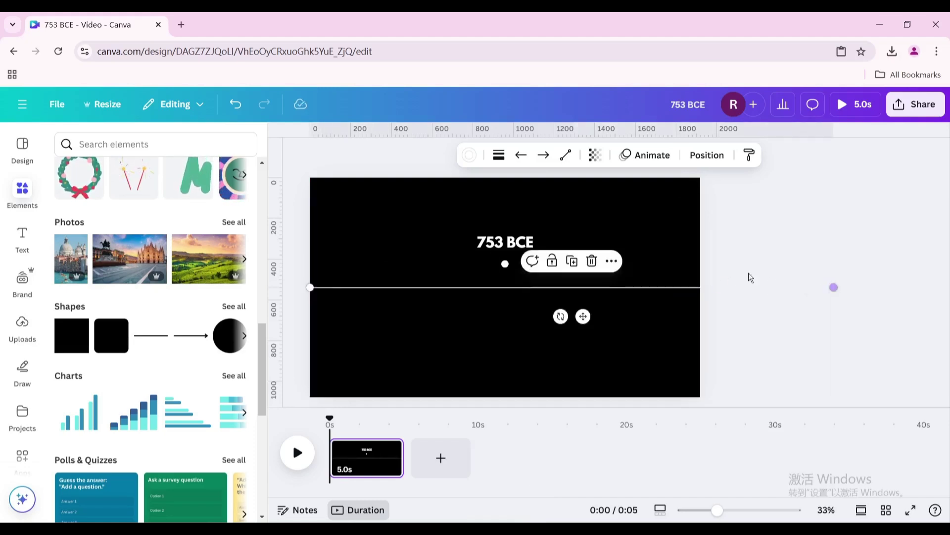
left_click(496, 156)
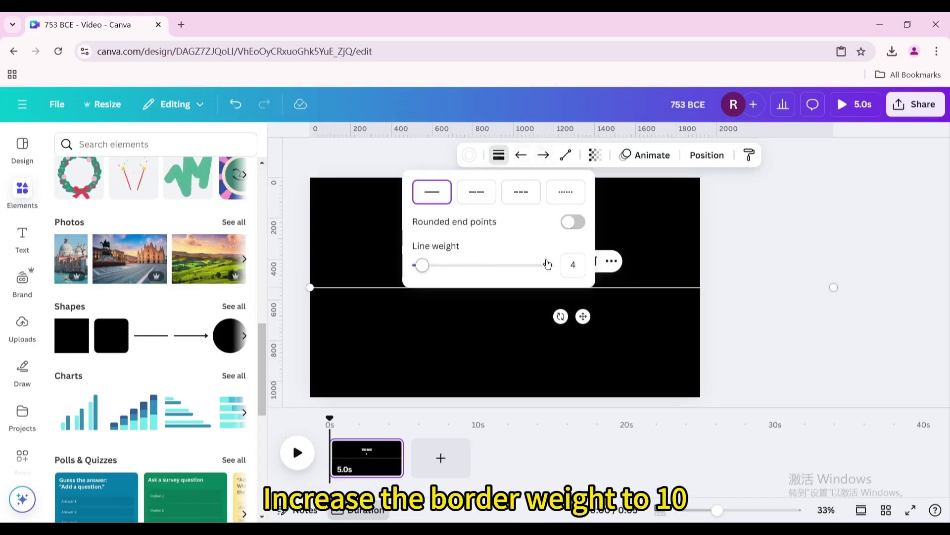
type("10")
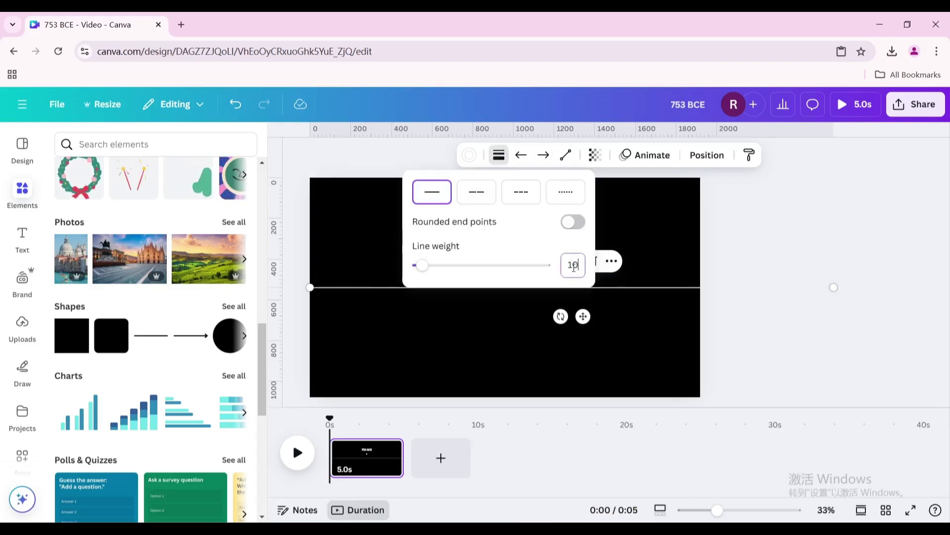
left_click(332, 359)
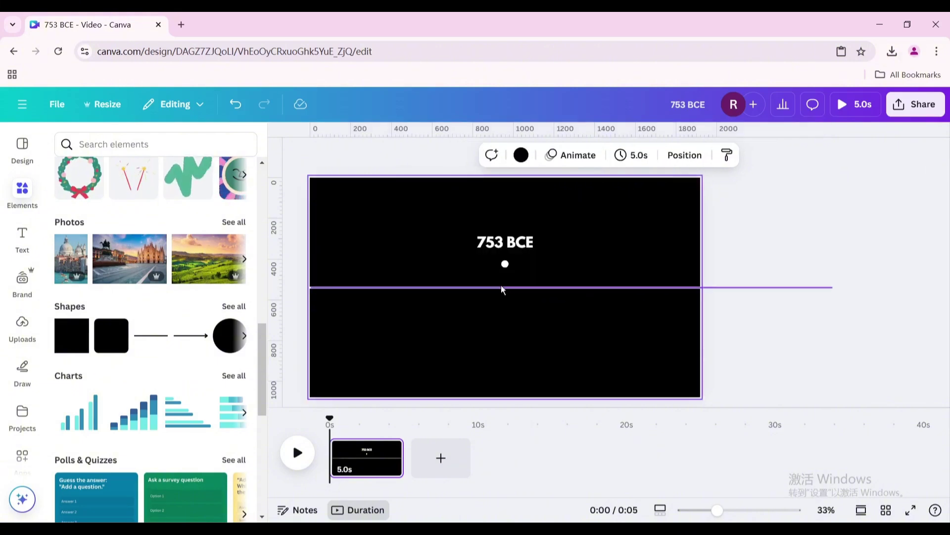
Align the line's left end exactly on the dot under 753 BCE.
left_click_drag(501, 287, 660, 287)
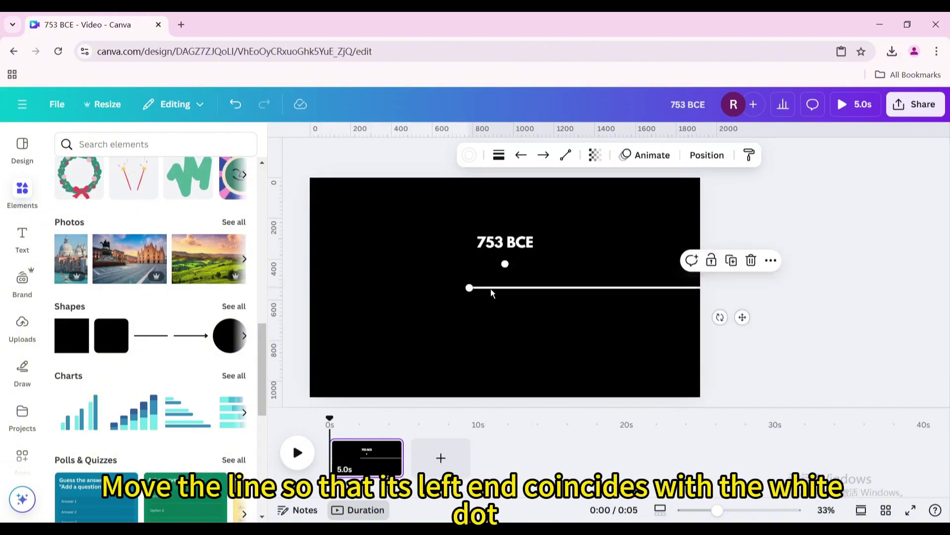
left_click_drag(491, 289, 525, 267)
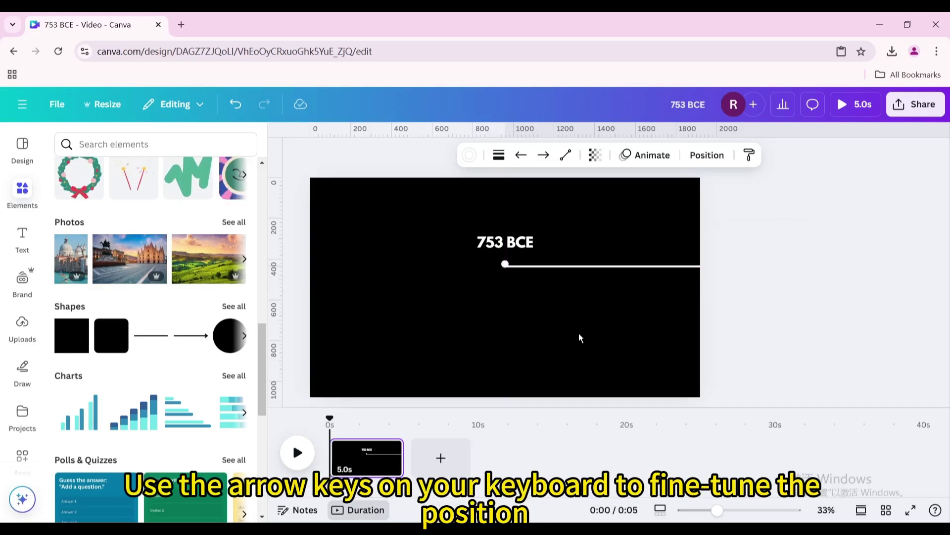
key("Up")
key("Up")
key("Up")
key("Up")
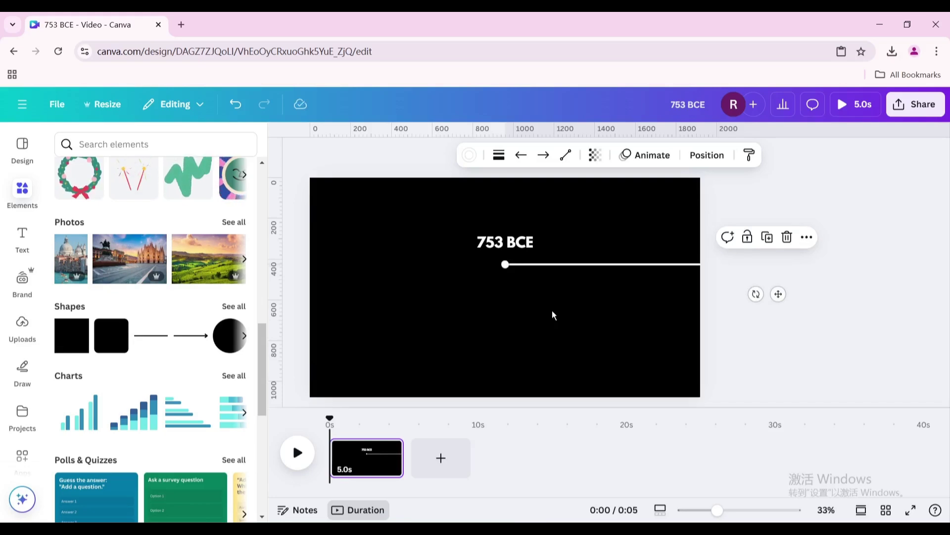
left_click(551, 311)
Group the 753 BCE marker with the white line and raise the group on the page.
left_click_drag(413, 210, 543, 280)
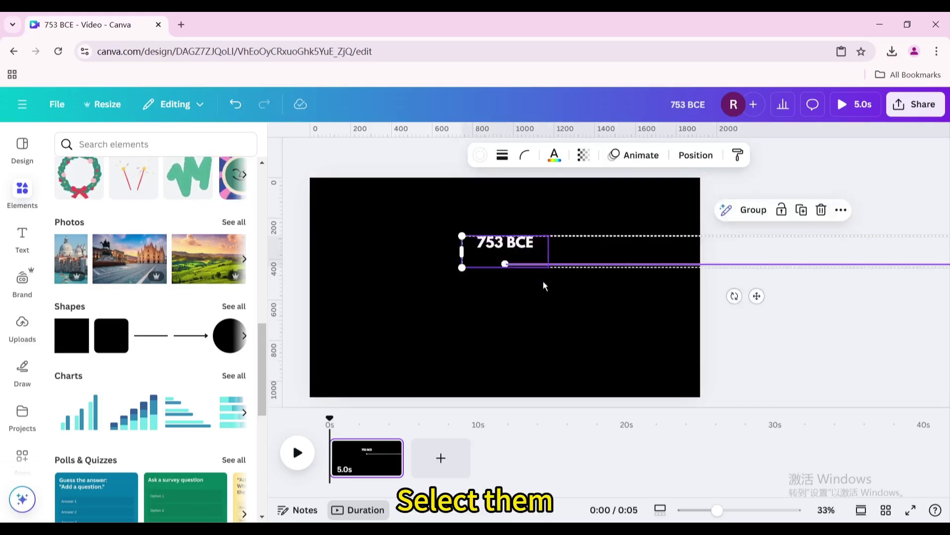
left_click(712, 210)
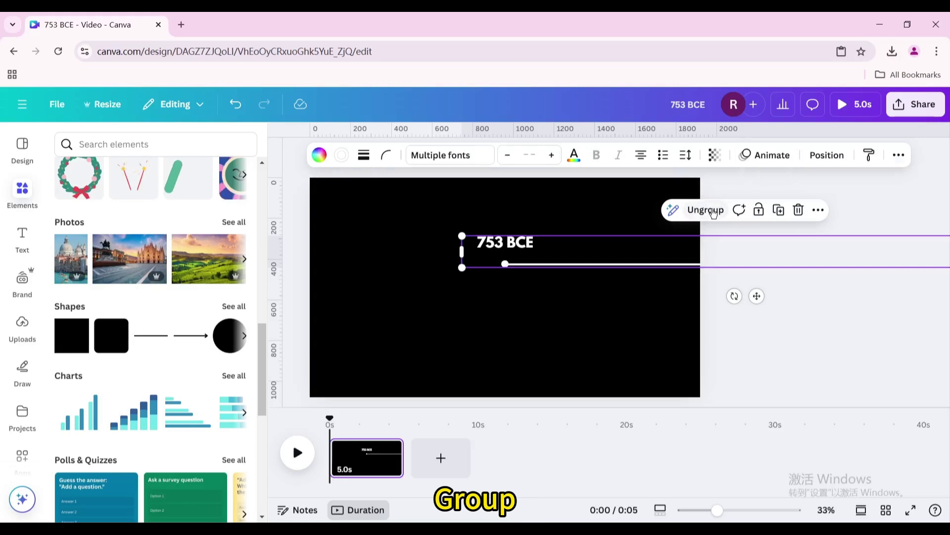
left_click(511, 292)
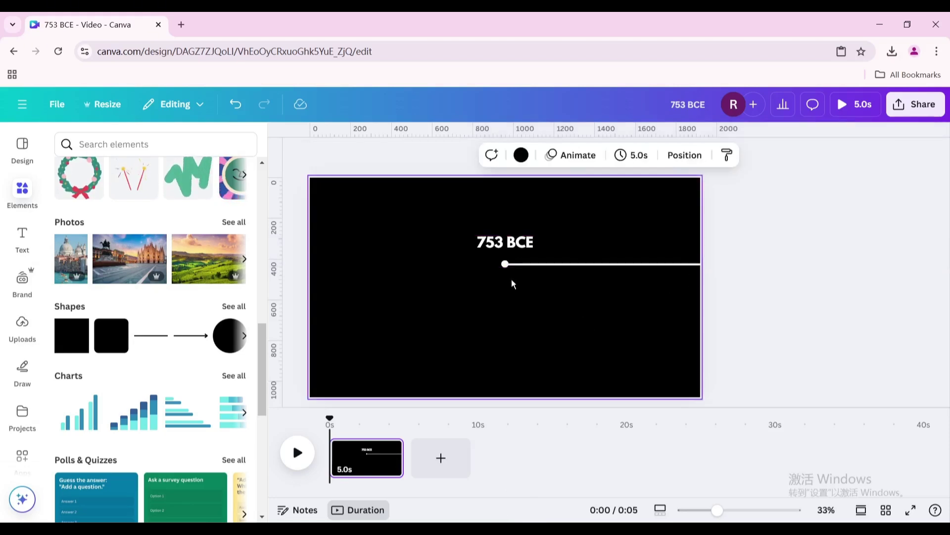
left_click_drag(425, 233, 841, 292)
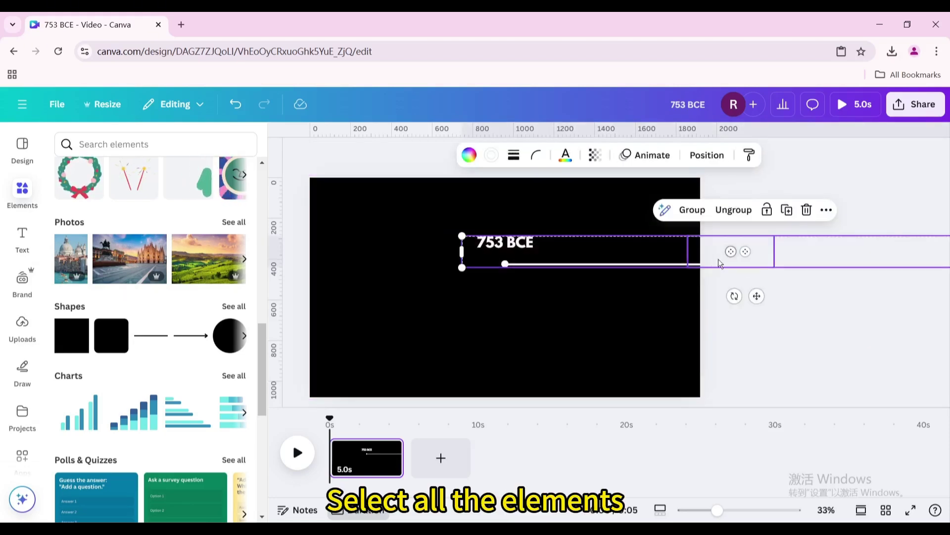
left_click_drag(507, 260, 505, 227)
left_click(445, 319)
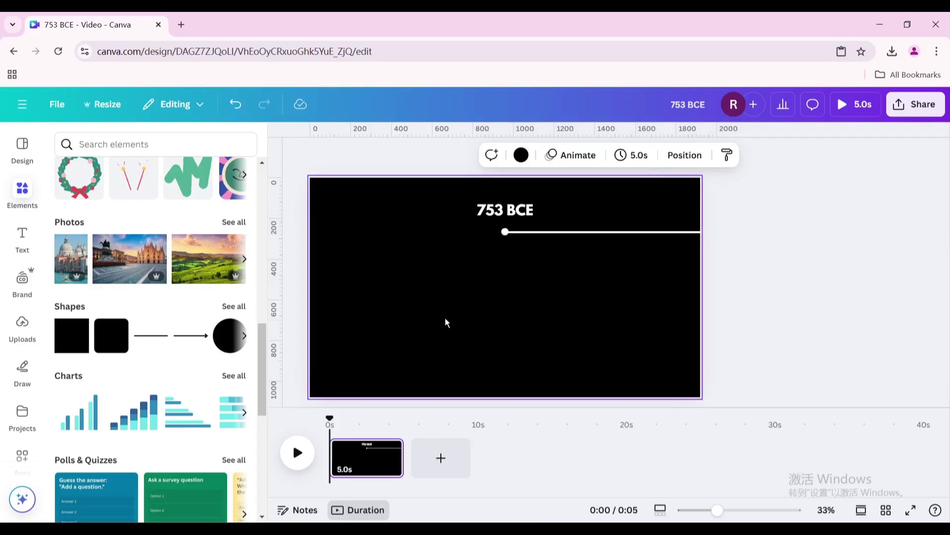
left_click(17, 241)
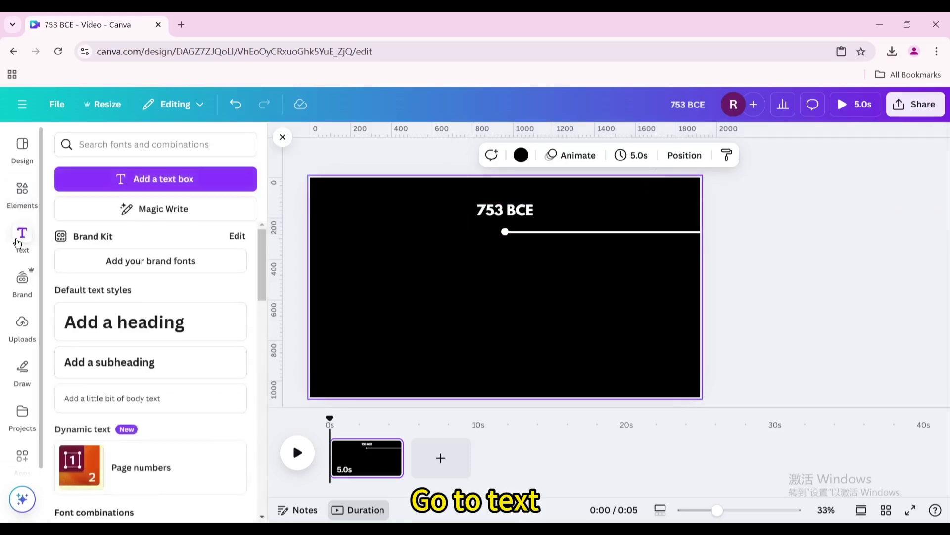
Add a heading pasted as 'The Founding of Rome' and set it in League Spartan.
left_click(105, 324)
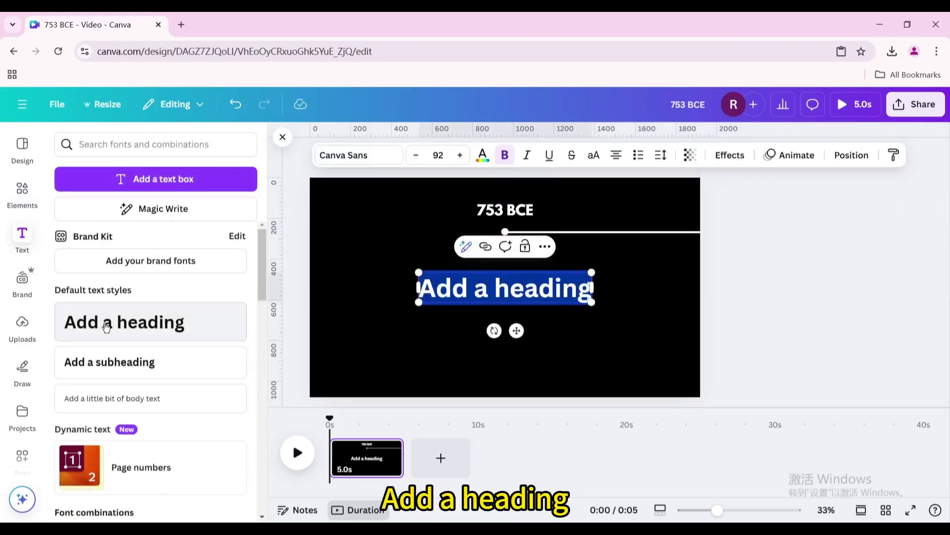
type("The Founding of Rome")
key("BackSpace")
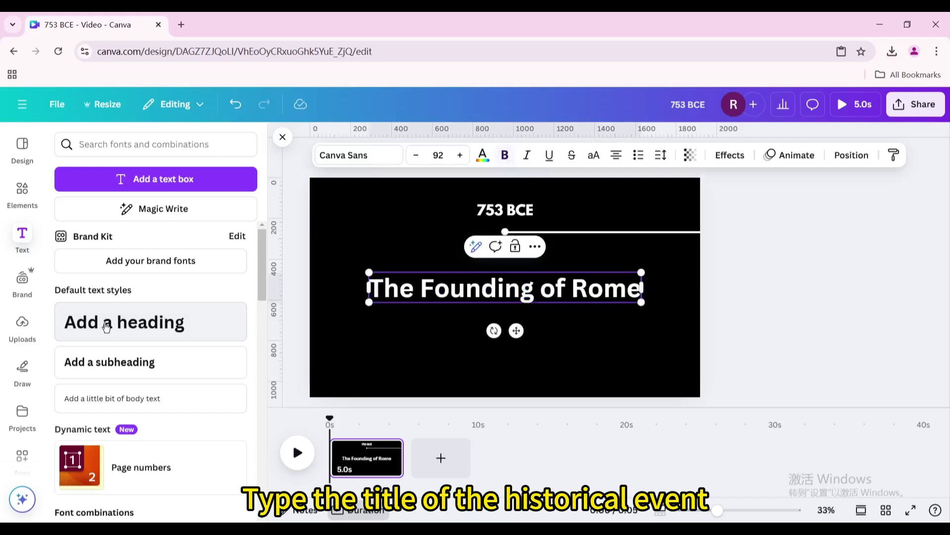
key("Escape")
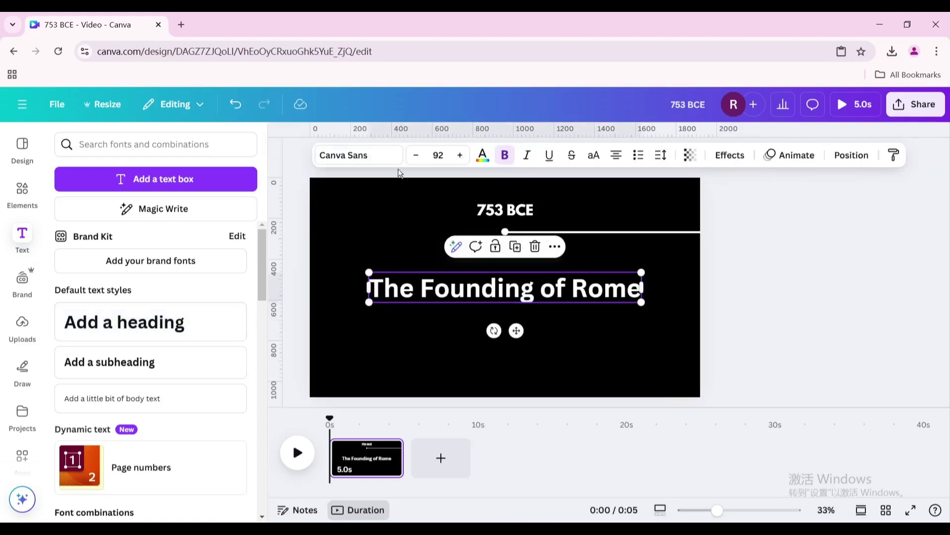
left_click(378, 155)
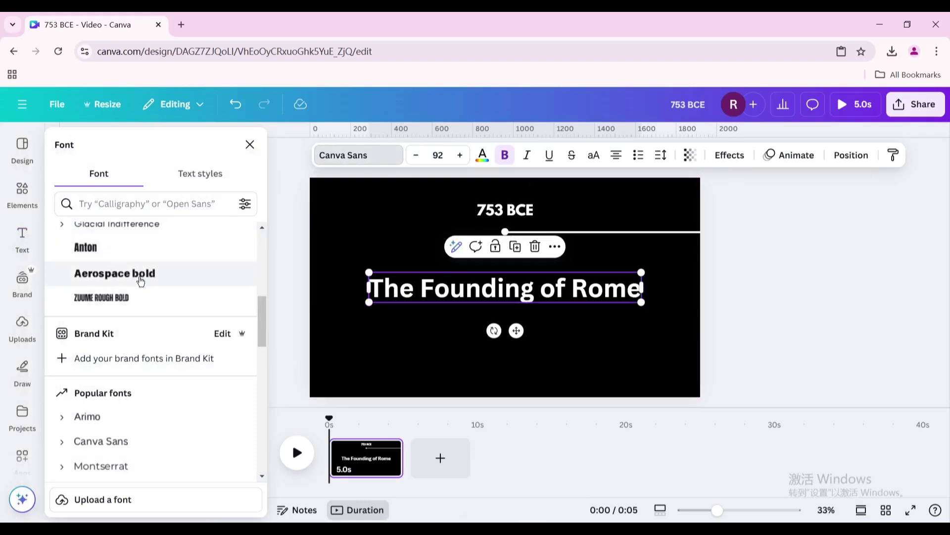
scroll(114, 307, "down", 3)
left_click(115, 441)
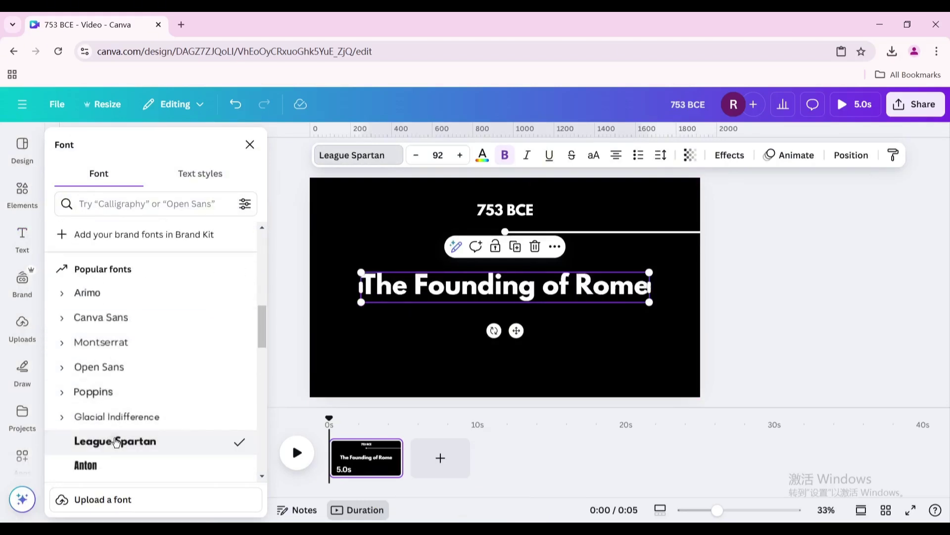
Resize the heading to 77 and stretch it centred across the full page width.
left_click_drag(650, 305, 603, 297)
left_click_drag(525, 288, 537, 278)
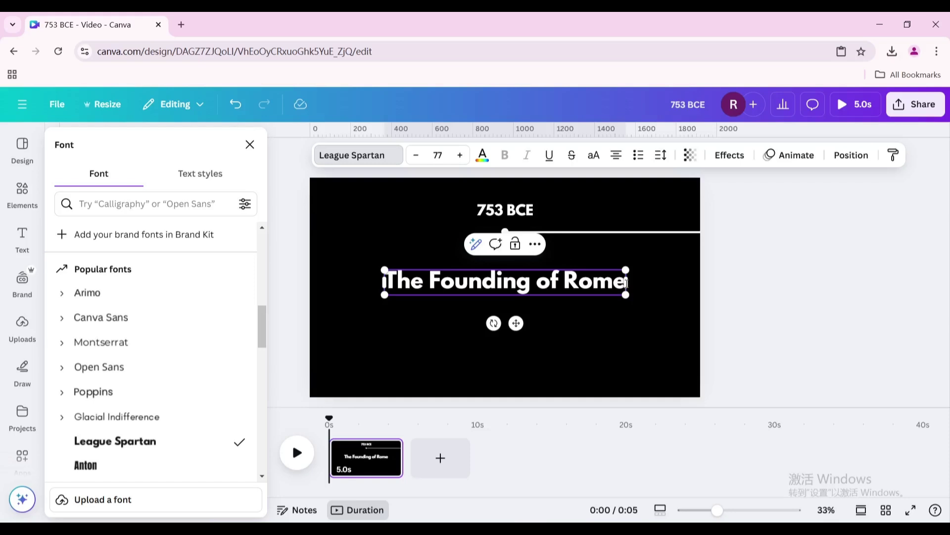
left_click_drag(628, 283, 687, 290)
left_click_drag(341, 292, 309, 290)
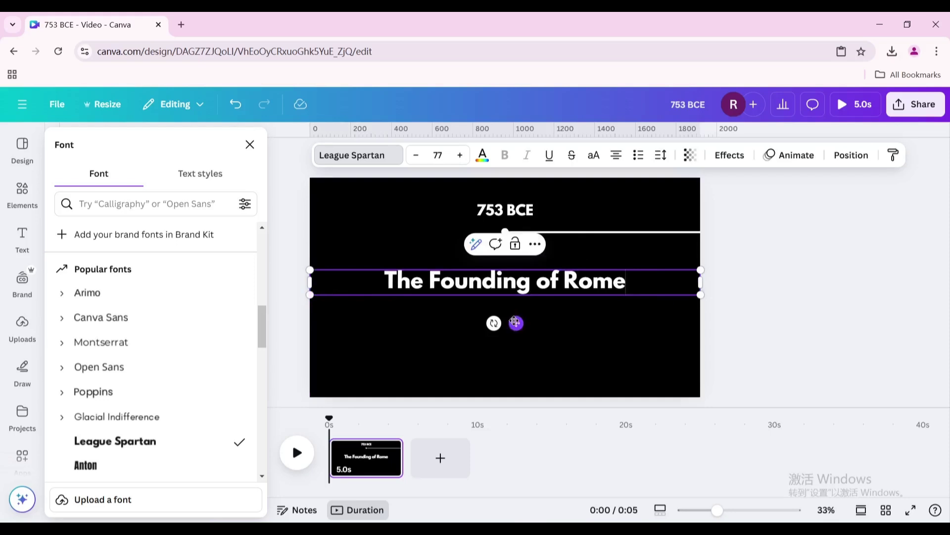
left_click_drag(514, 323, 511, 317)
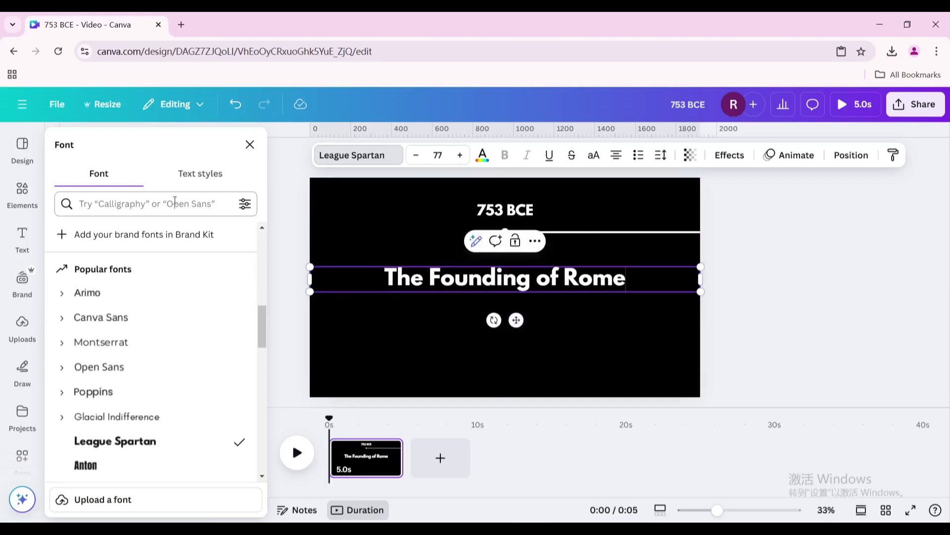
left_click(22, 237)
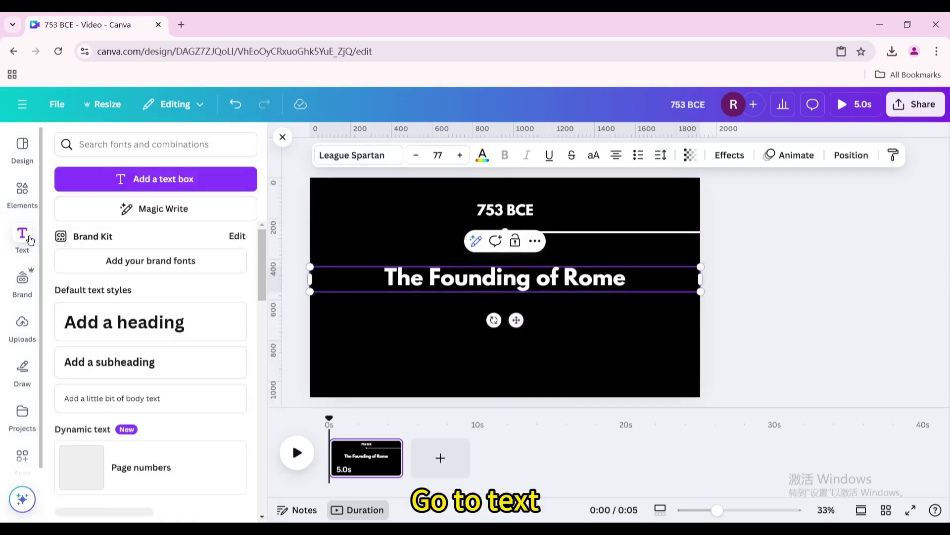
Add a body text box with the pasted Romulus-and-Remus founding story below the heading.
left_click(107, 398)
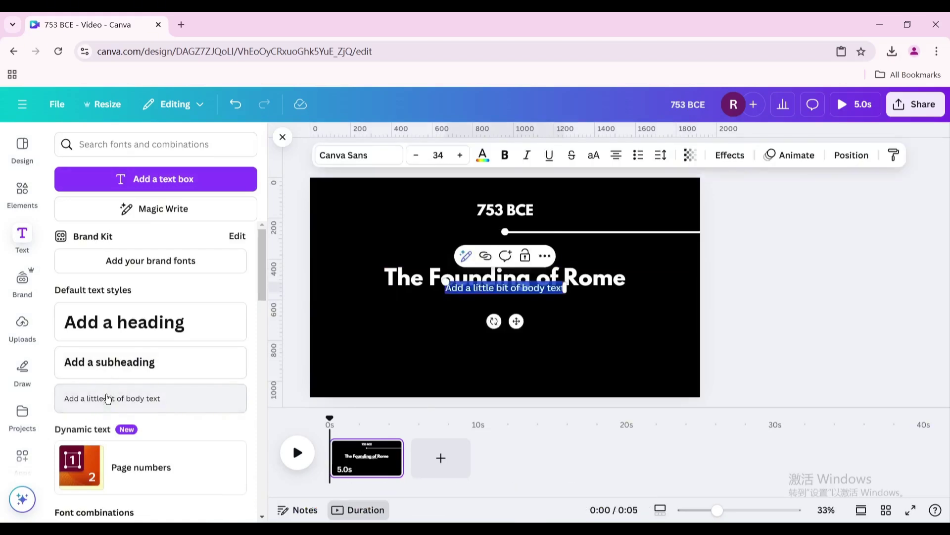
type("According to tradition, Rome was founded by Romulus and Remus in 753 BC. They were twin brothers, sons of a human mother and the god of war, Mars. After their birth, the king ordered them killed. They were placed in a basket and put into the Tiber River - left to die from exposure in the outdoors.")
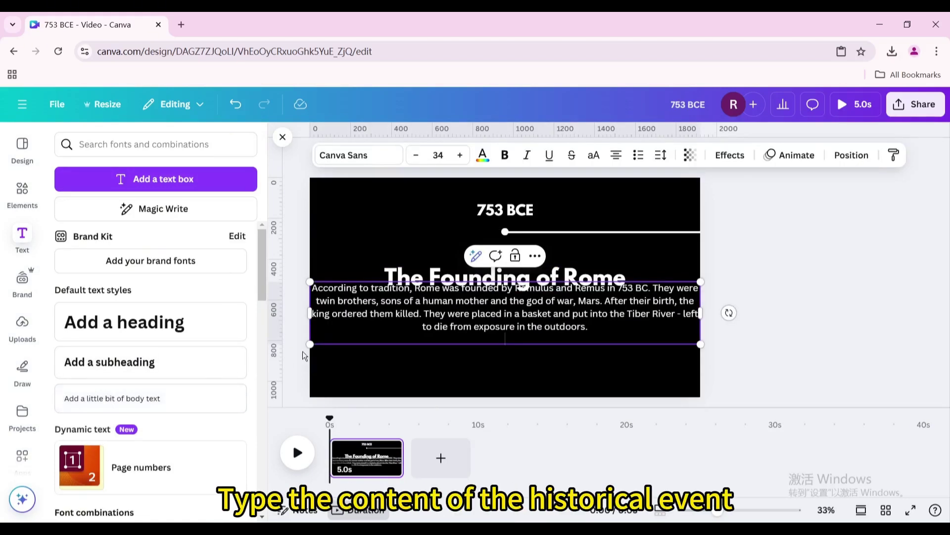
left_click_drag(307, 313, 389, 323)
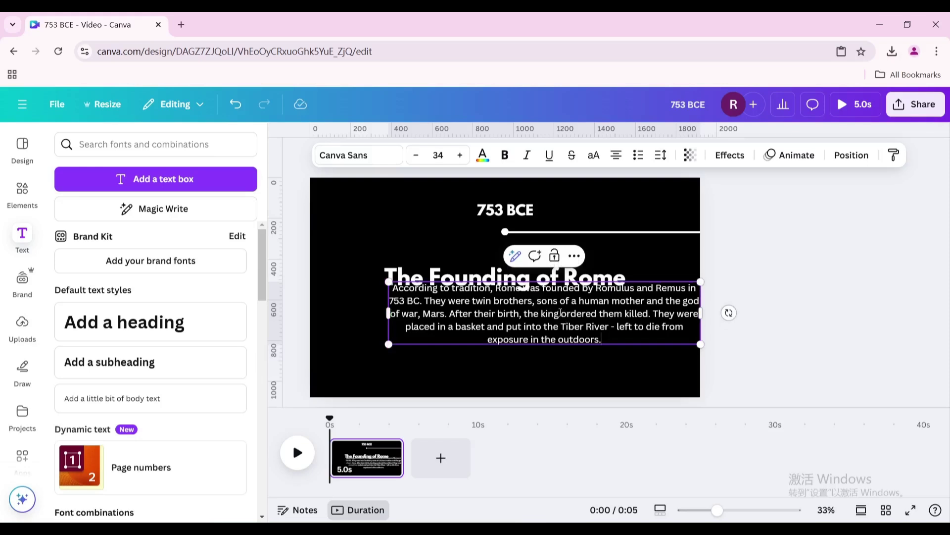
left_click_drag(571, 315, 534, 329)
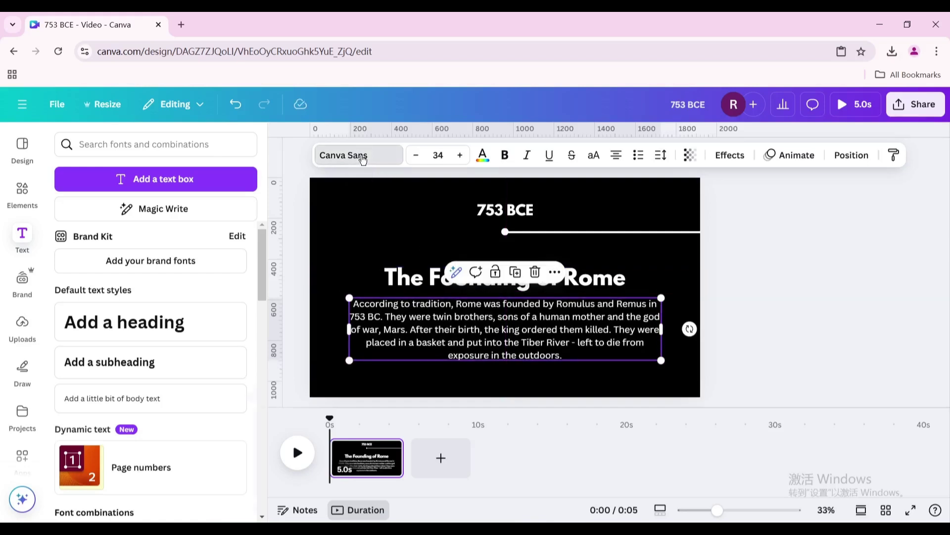
Set the paragraph in Glacial Indifference Regular at size 40.2, centred under the heading.
left_click(363, 158)
left_click(61, 421)
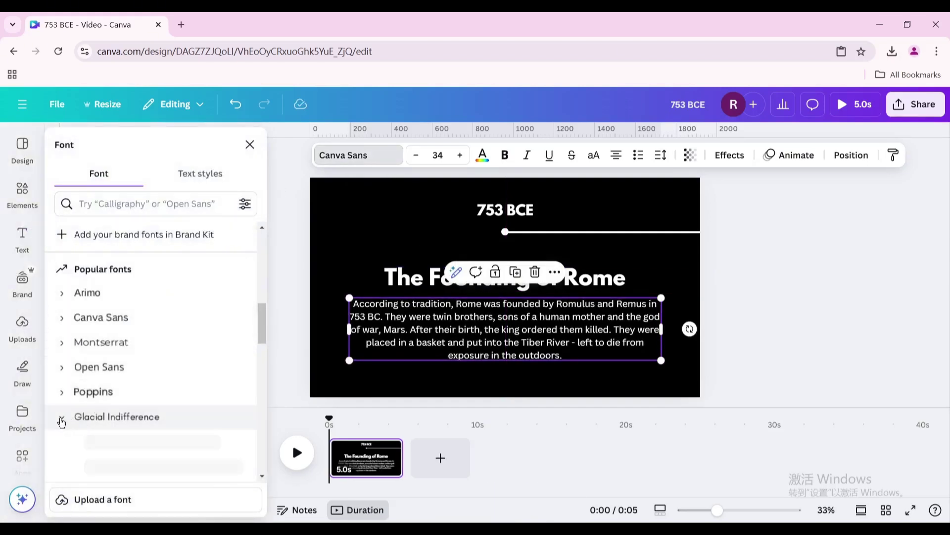
left_click(88, 438)
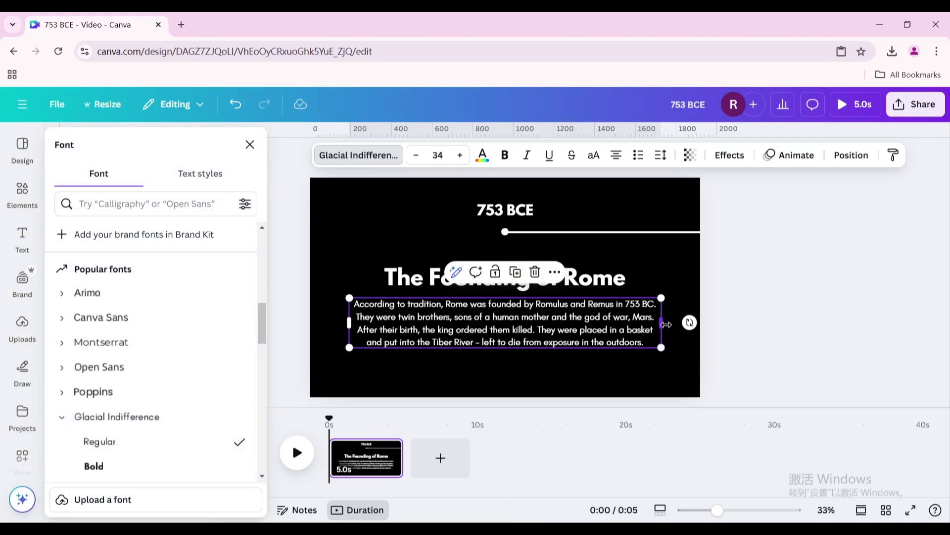
left_click_drag(667, 324, 628, 327)
left_click_drag(625, 361, 672, 372)
mouse_move(536, 348)
left_mouse_down()
mouse_move(542, 343)
mouse_move(535, 349)
left_mouse_up()
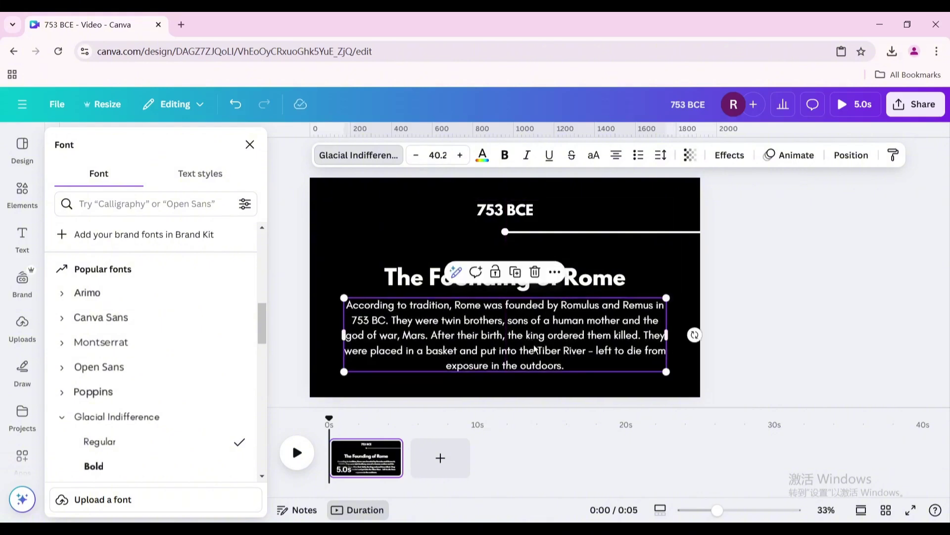
left_click_drag(760, 360, 418, 271)
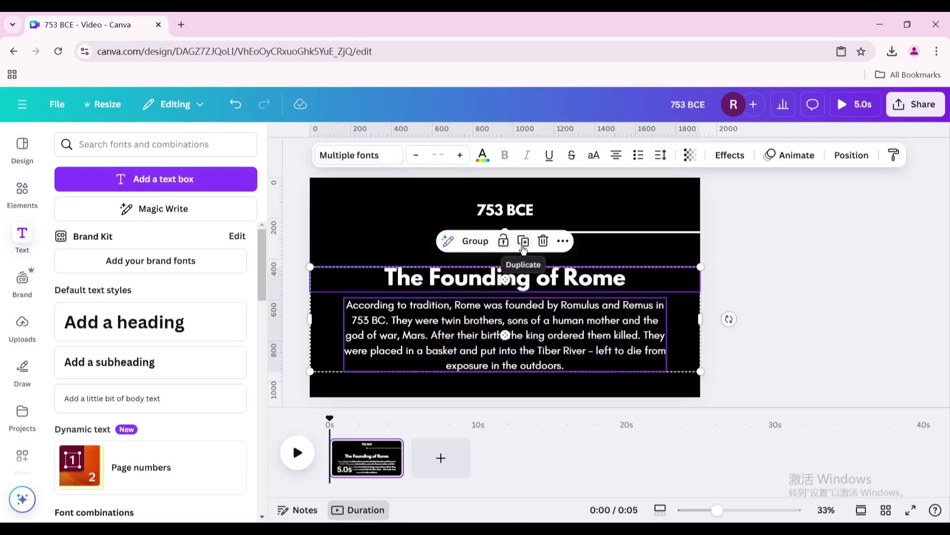
Group the heading with its paragraph and add a blank second page.
left_click(470, 242)
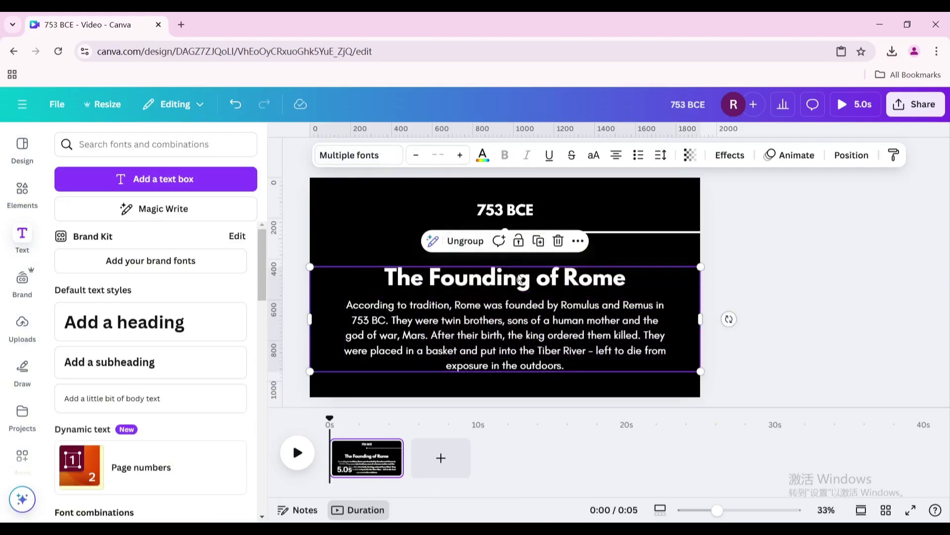
left_click(441, 457)
left_click(365, 459)
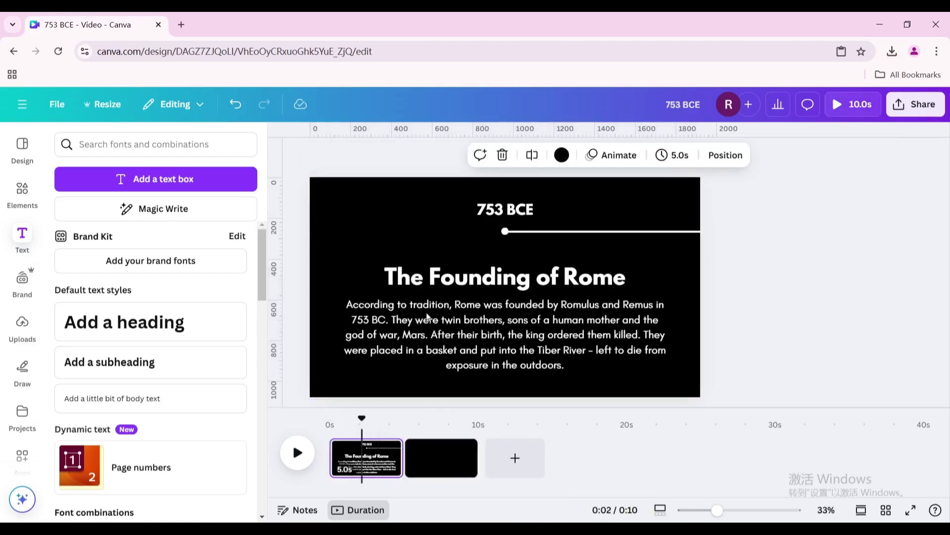
Copy the text group from page 1 and paste it onto page 2.
left_click(448, 311)
right_click(448, 309)
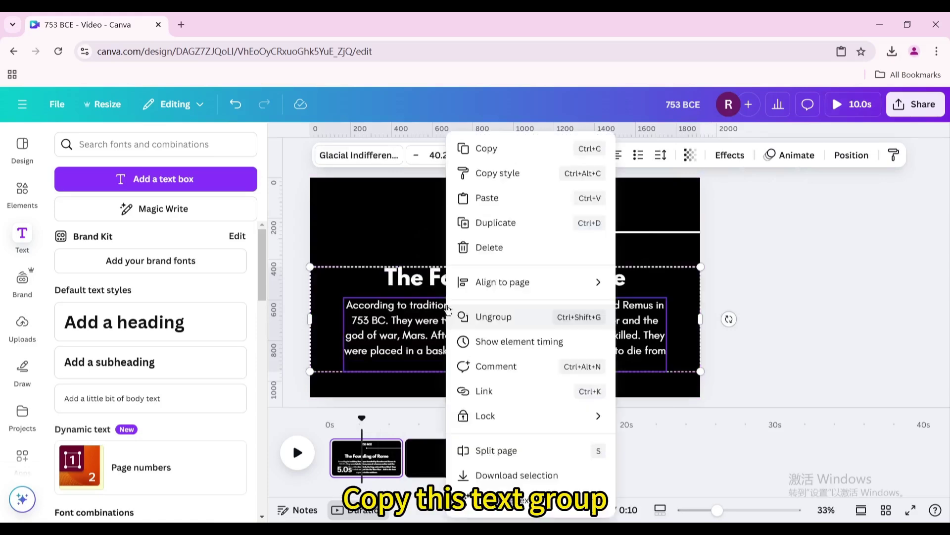
left_click(485, 148)
left_click(441, 457)
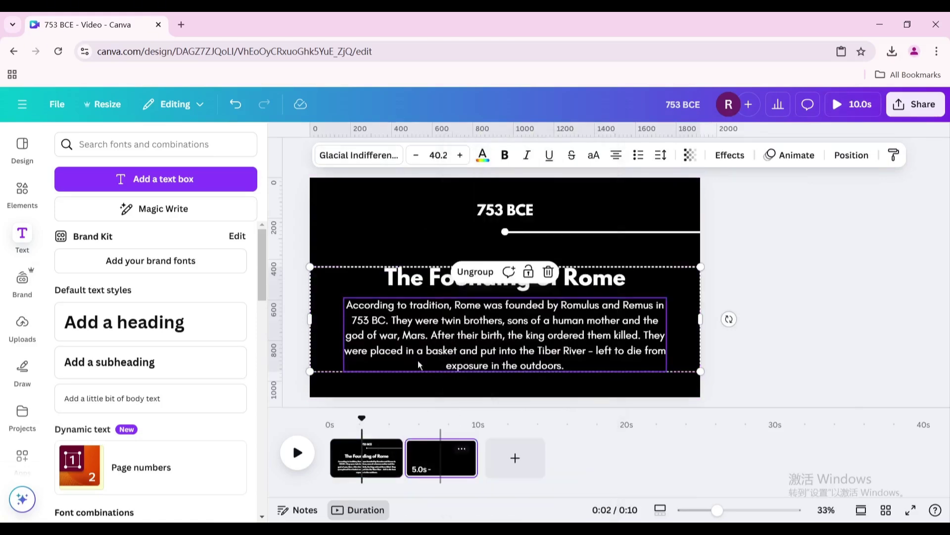
right_click(415, 270)
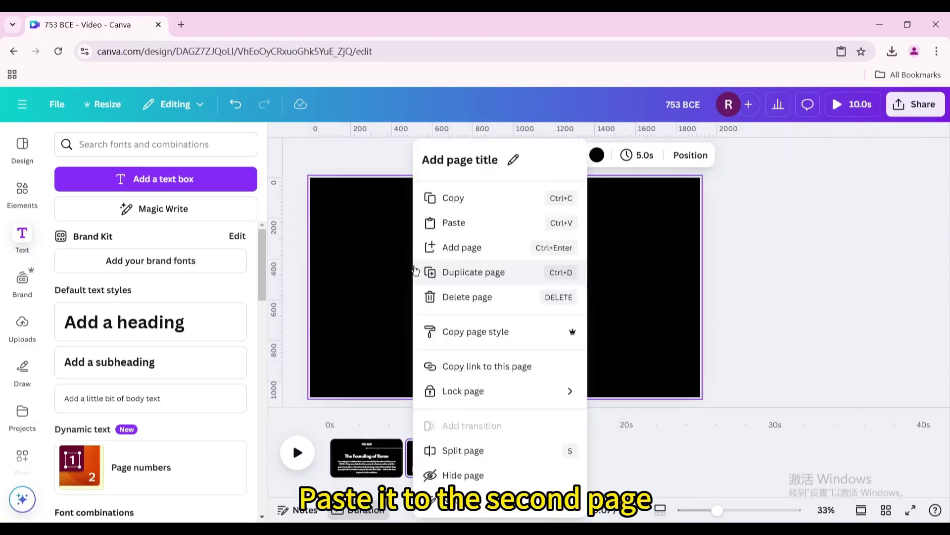
left_click(456, 229)
Retitle the page 2 heading 'The Roman Republic and Expansion'.
left_click(459, 284)
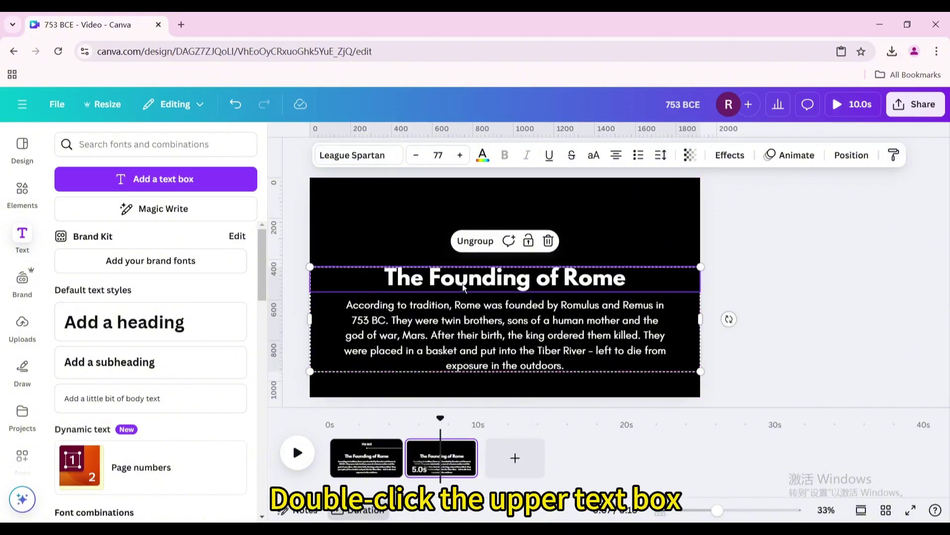
double_click(462, 284)
type("The Roman Republic and Expansion")
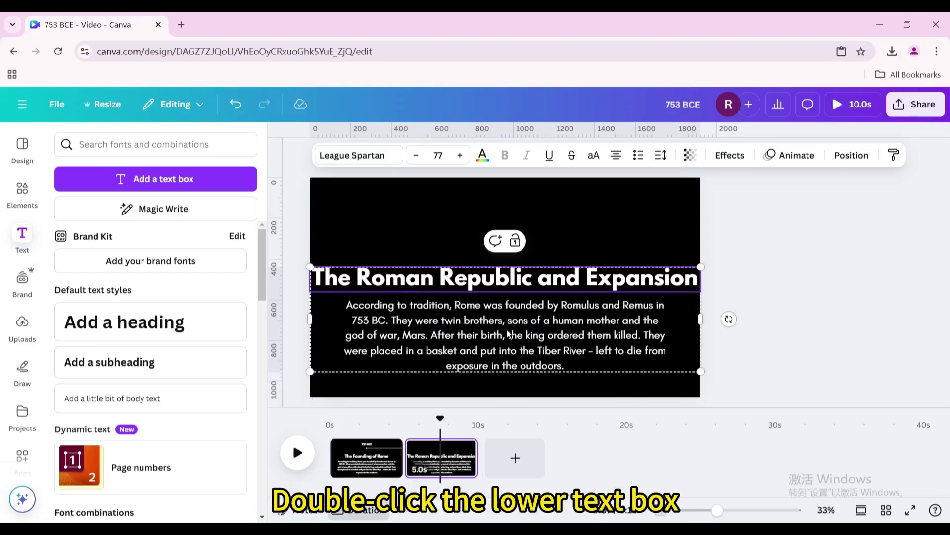
left_click(507, 329)
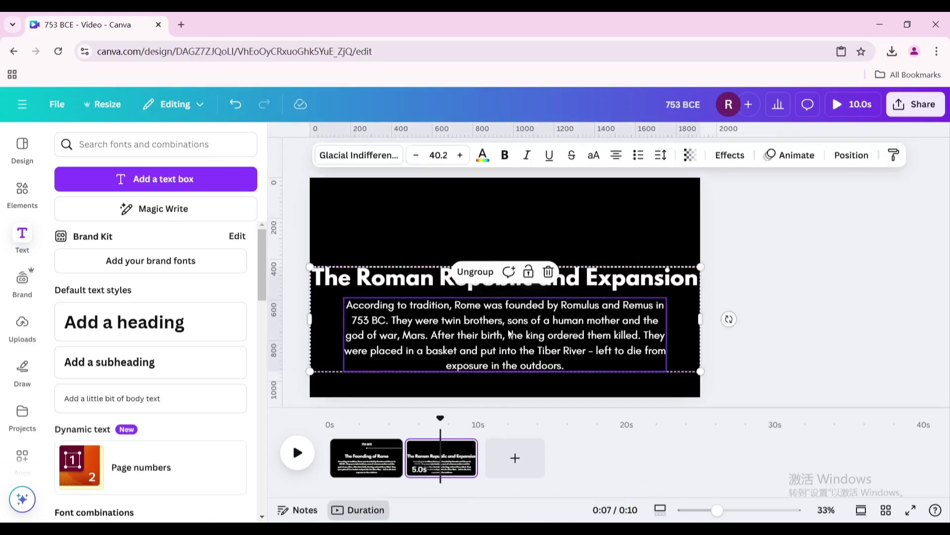
Replace the paragraph with the pasted Roman expansion text and select the whole group.
double_click(508, 328)
key("ctrl+v")
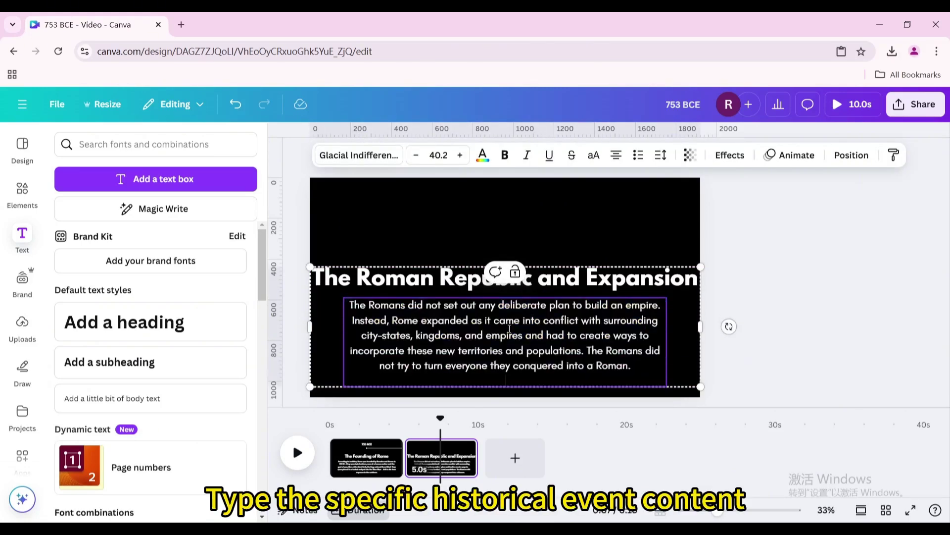
left_click_drag(790, 345, 605, 262)
right_click(566, 281)
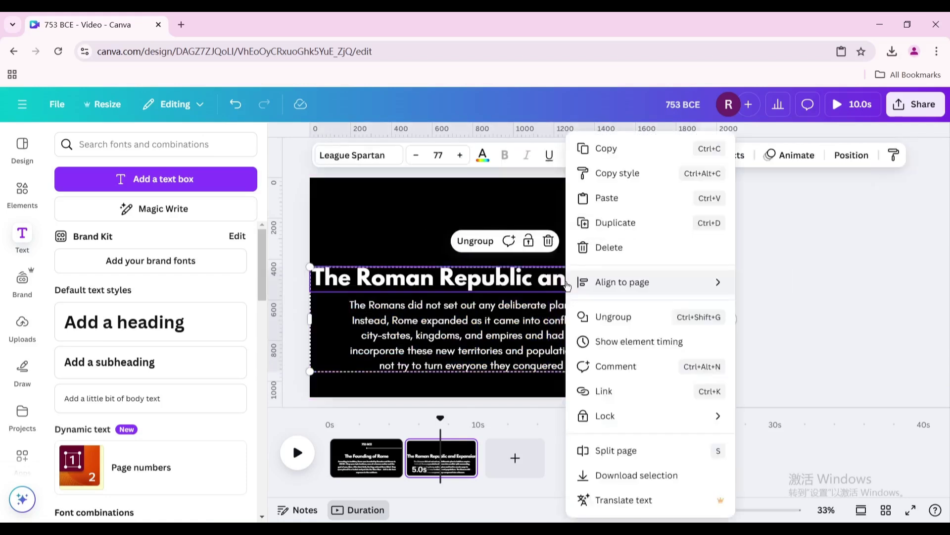
Copy the Roman Republic text group and paste it onto page 1.
left_click(606, 148)
left_click(357, 458)
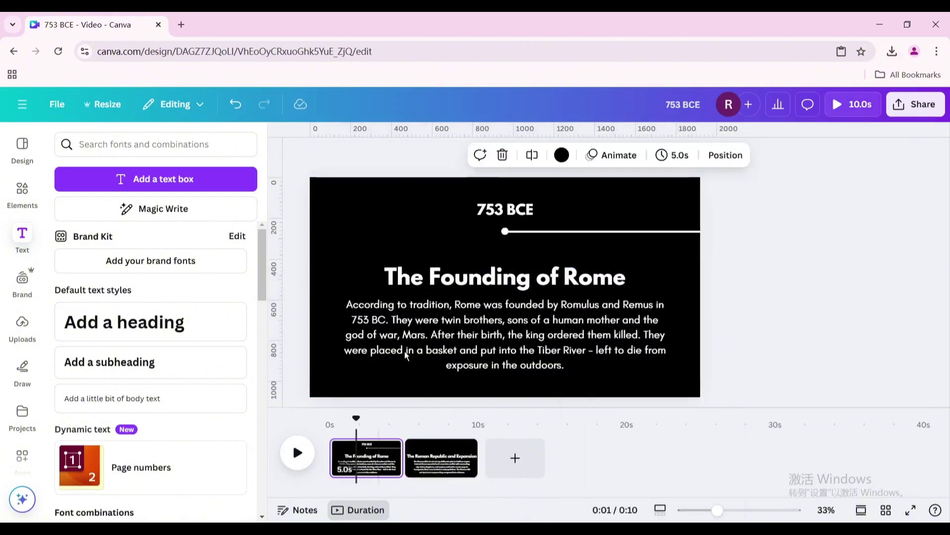
right_click(422, 277)
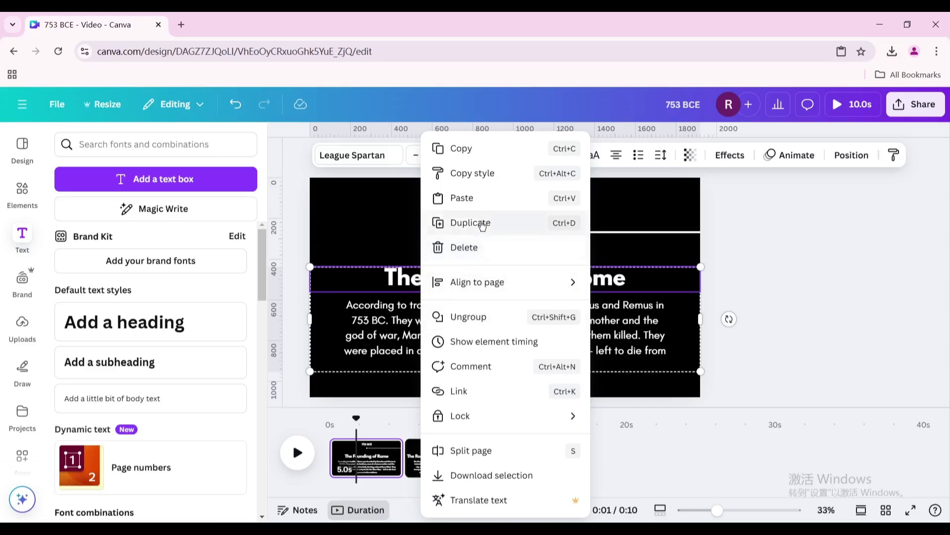
left_click(472, 197)
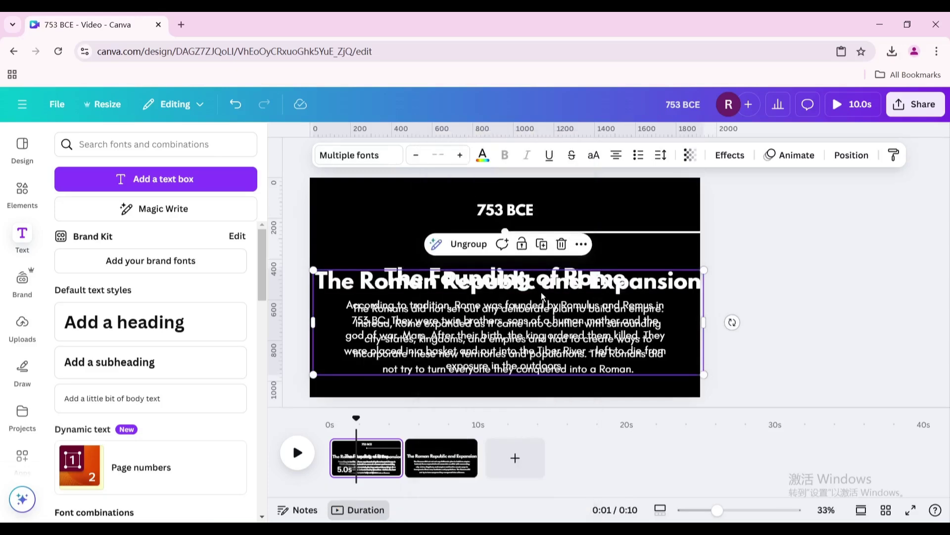
Drag the pasted Republic group fully off page 1's left edge.
left_click_drag(542, 292, 193, 310)
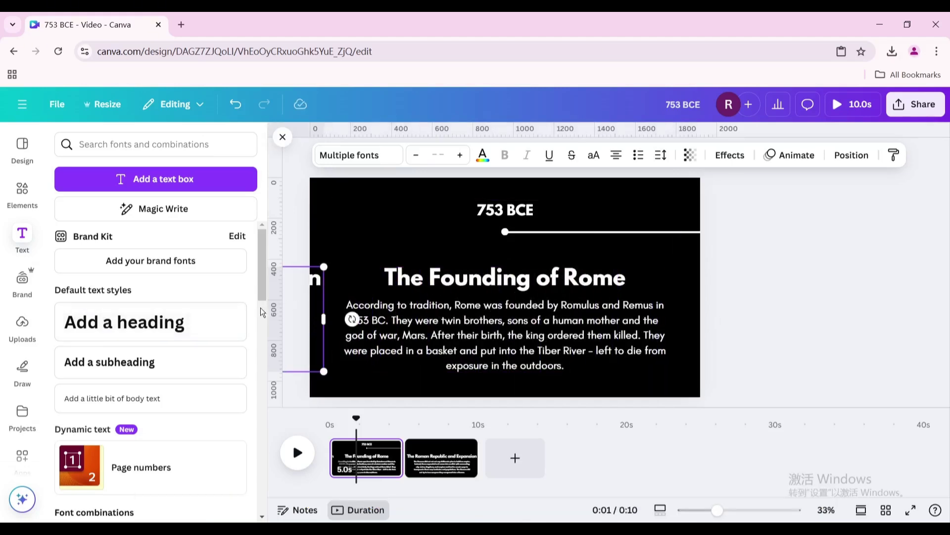
mouse_move(294, 318)
left_mouse_down()
mouse_move(275, 312)
mouse_move(284, 313)
left_mouse_up()
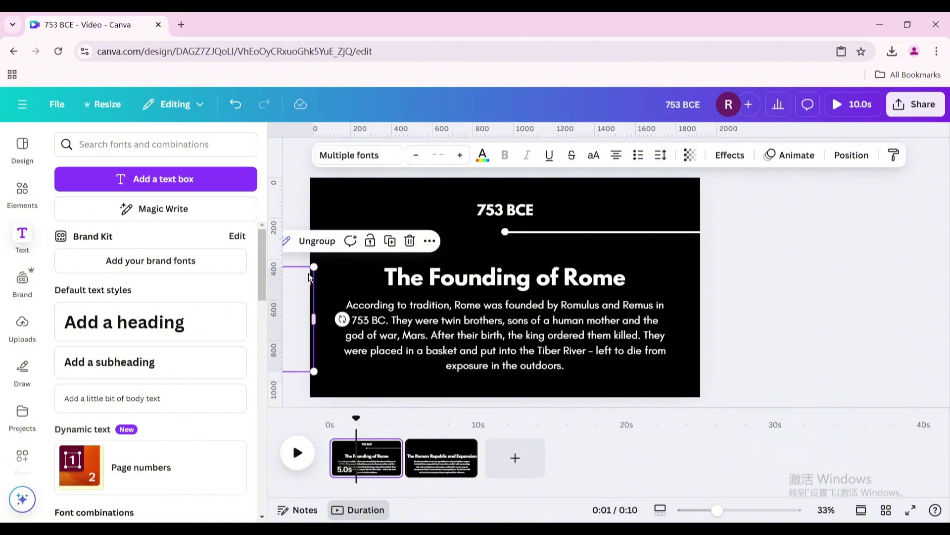
left_click(317, 258)
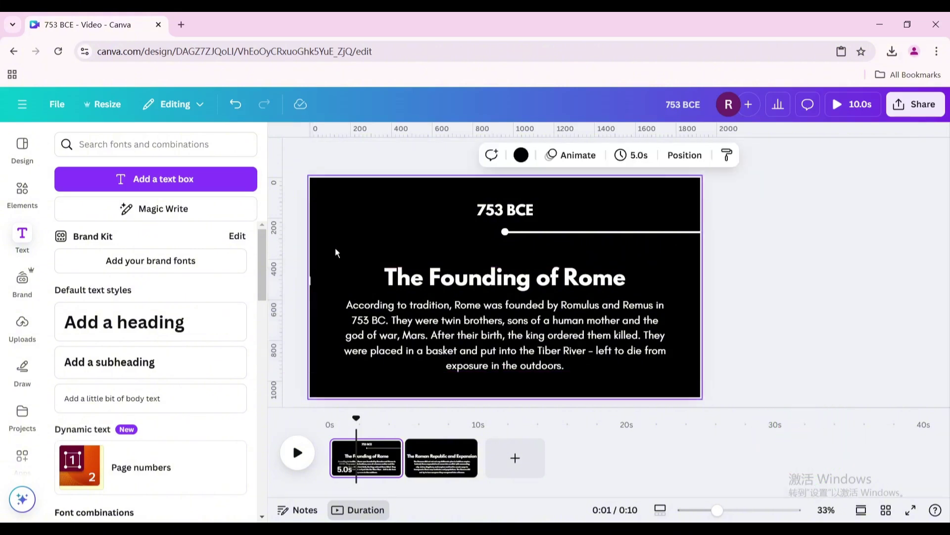
left_click(464, 457)
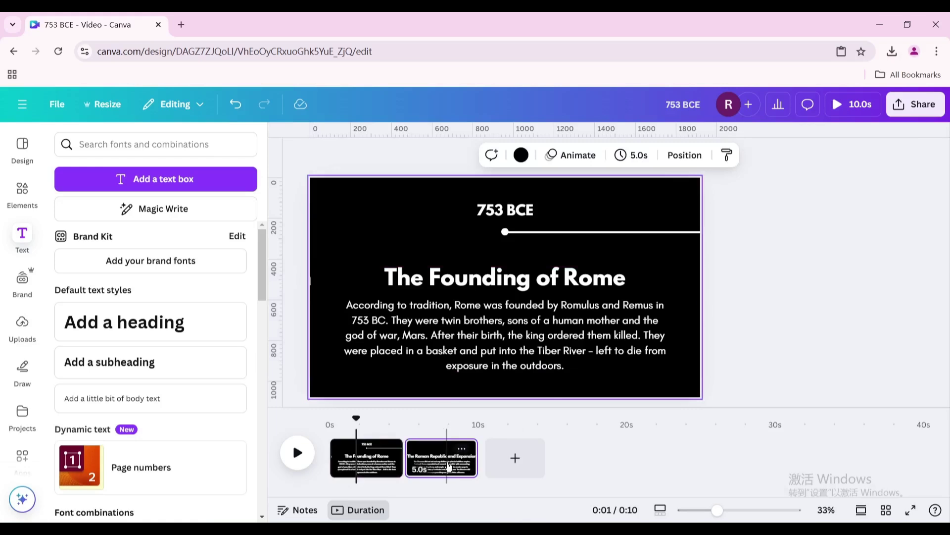
Retitle the page 2 heading 'The Roman Empire at its Height'.
left_click(491, 281)
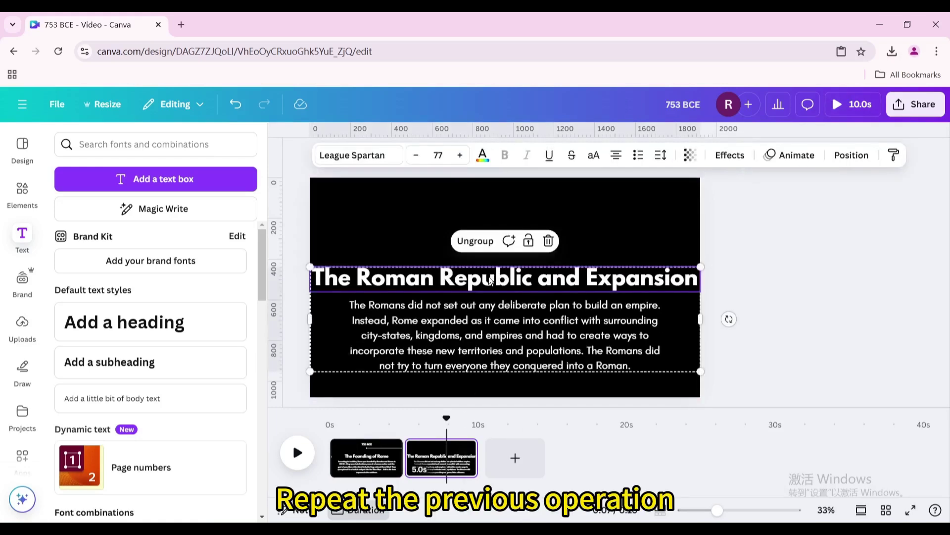
double_click(488, 281)
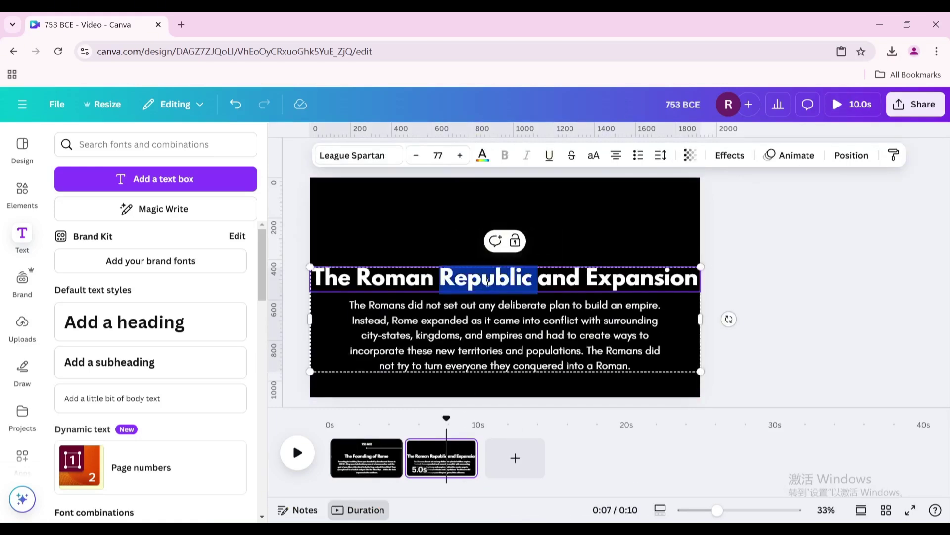
triple_click(488, 282)
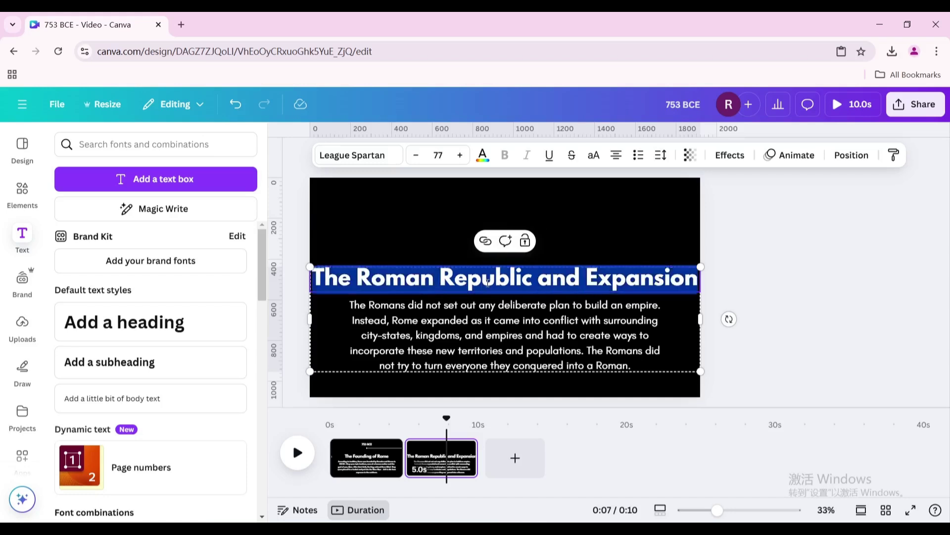
key("ctrl+v")
key("BackSpace")
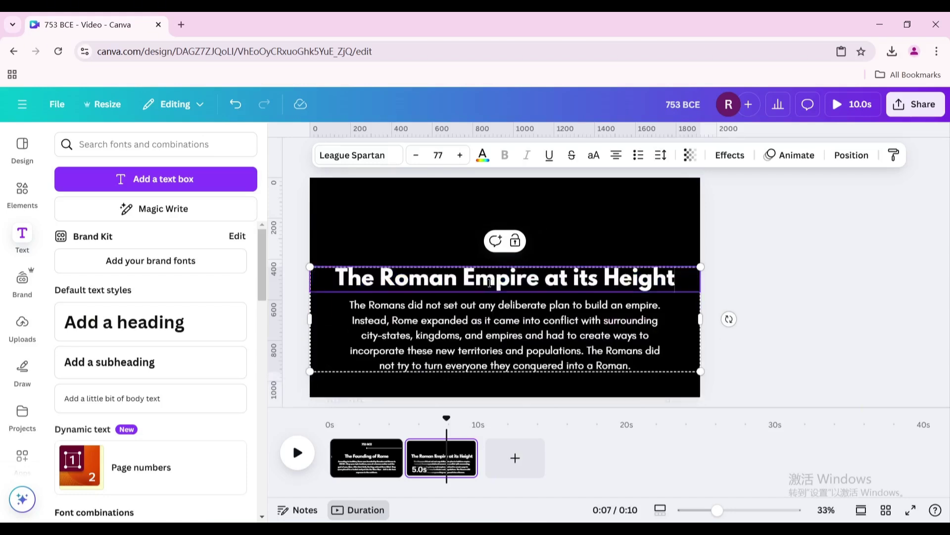
key("Escape")
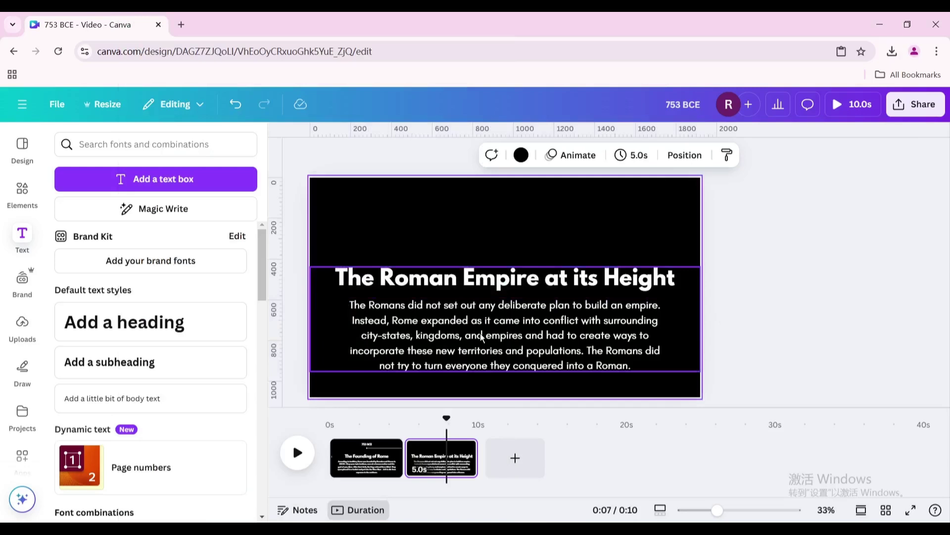
Replace the body text with the pasted Augustus paragraph.
left_click(529, 336)
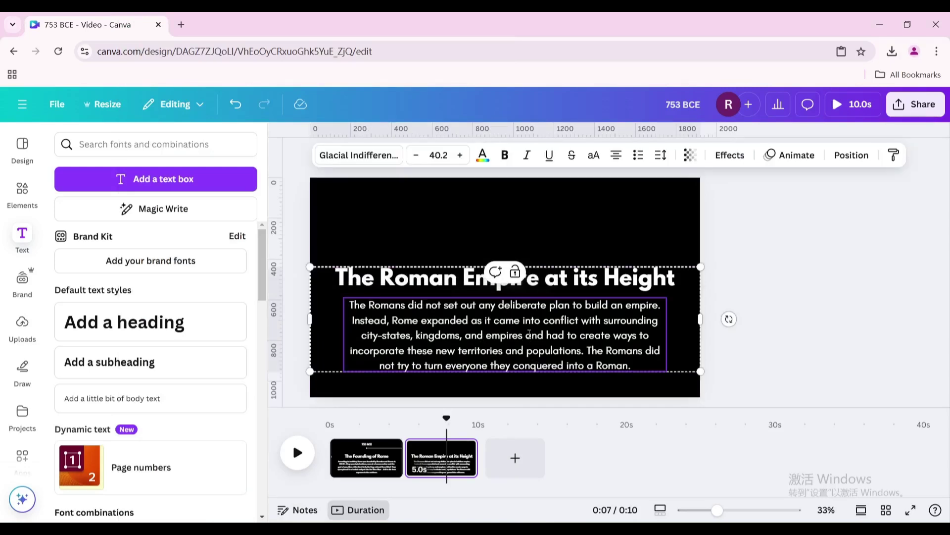
double_click(529, 334)
key("ctrl+a")
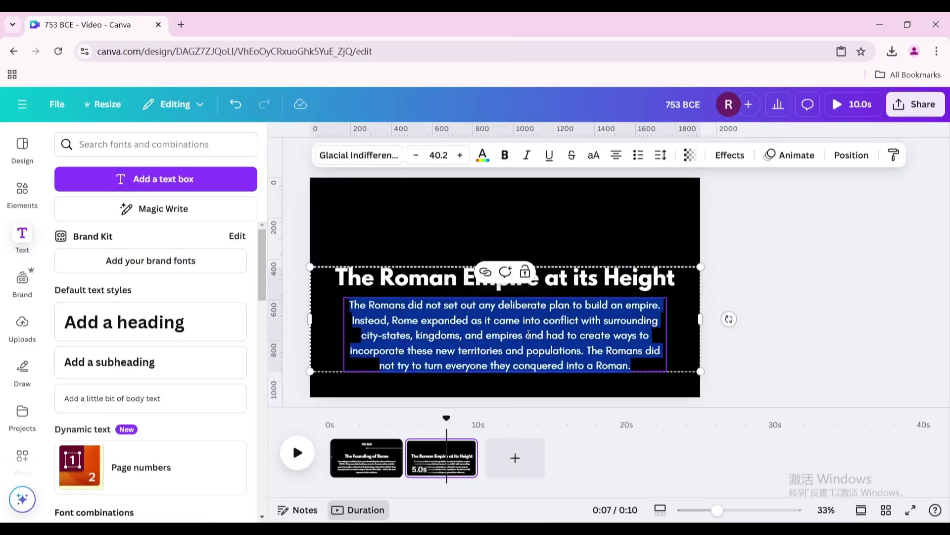
key("ctrl+v")
left_click(728, 329)
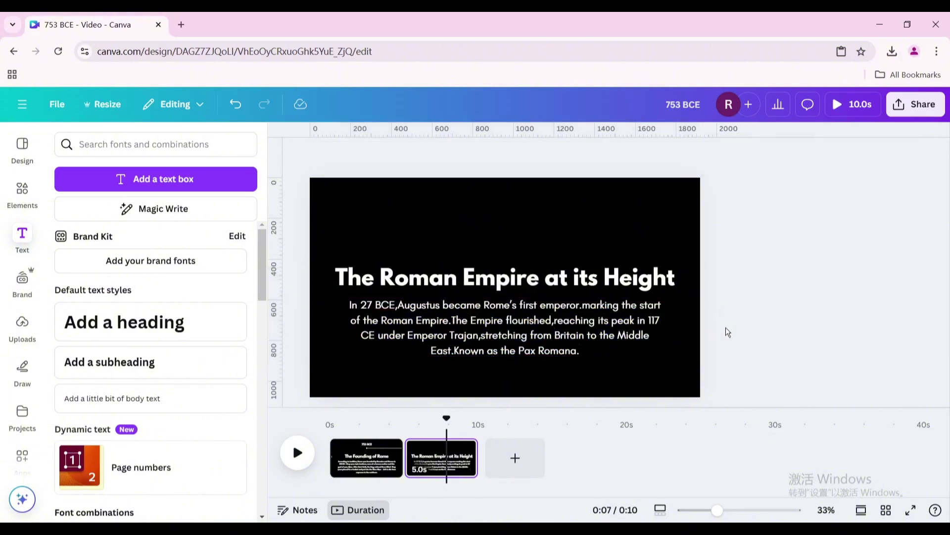
Copy the Empire text group onto page 1 and move it off the left edge.
right_click(571, 304)
left_click(609, 153)
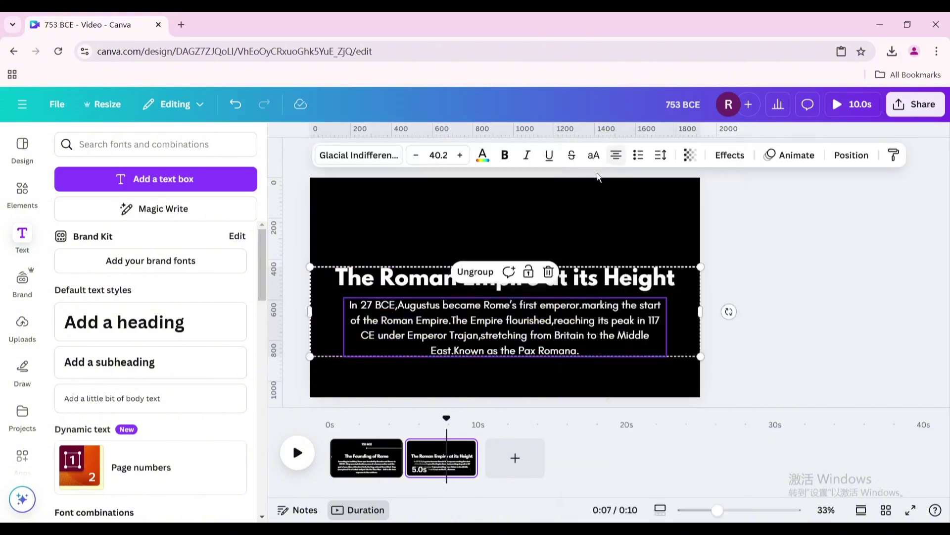
left_click(366, 458)
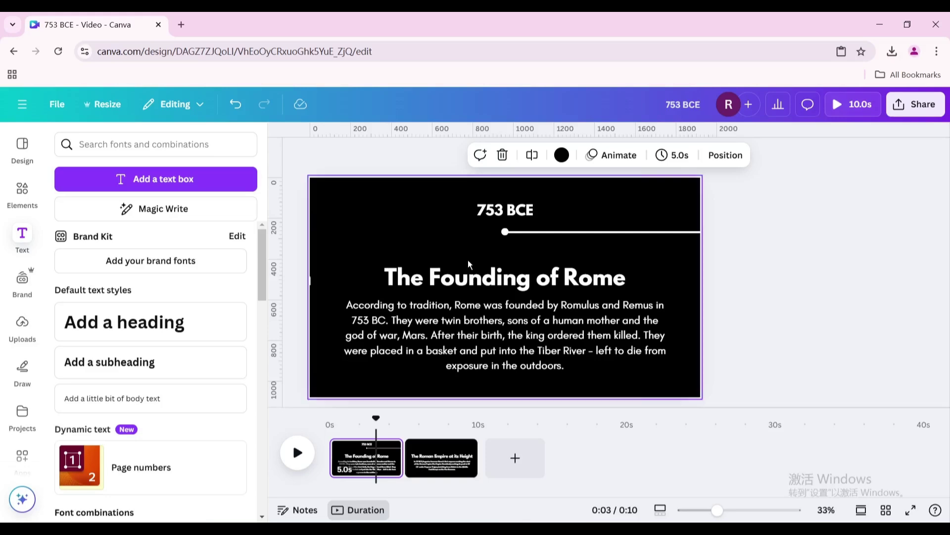
right_click(468, 260)
left_click(525, 223)
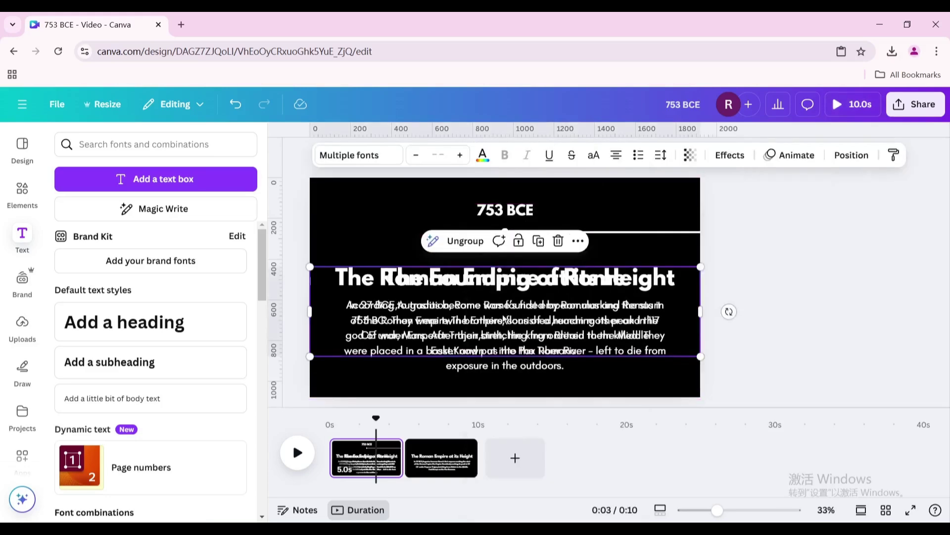
left_click_drag(539, 311, 299, 313)
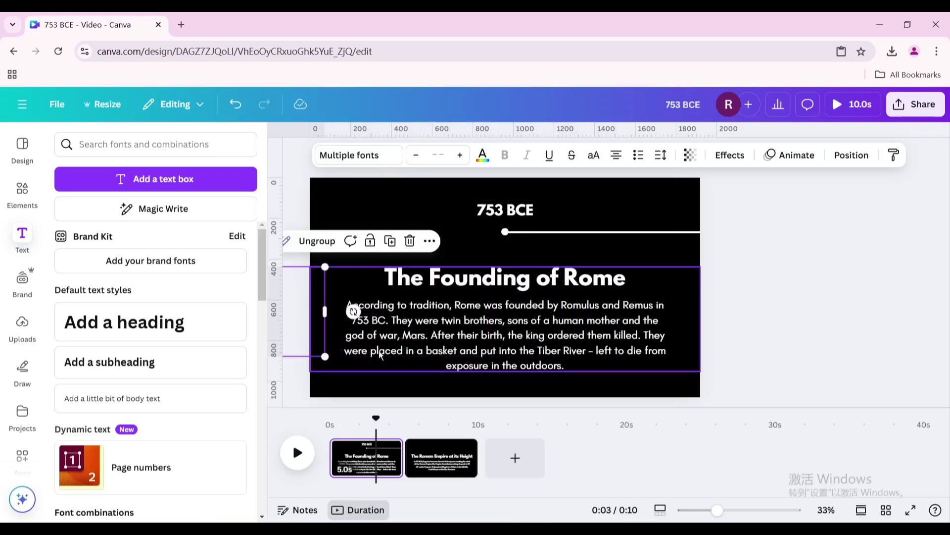
left_click(446, 452)
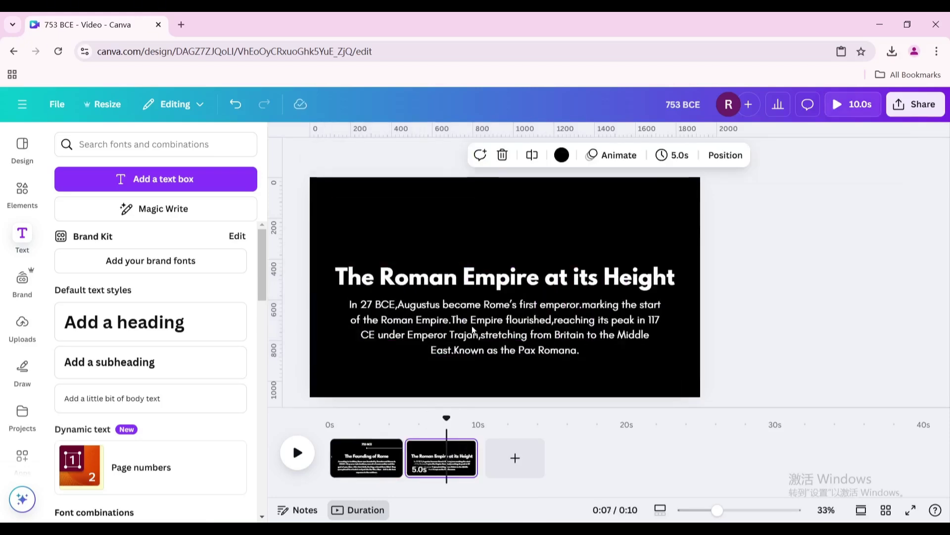
Change page 2's heading to 'Fall of the Roman Empire' and paste in the decline paragraph.
left_click(476, 283)
triple_click(476, 283)
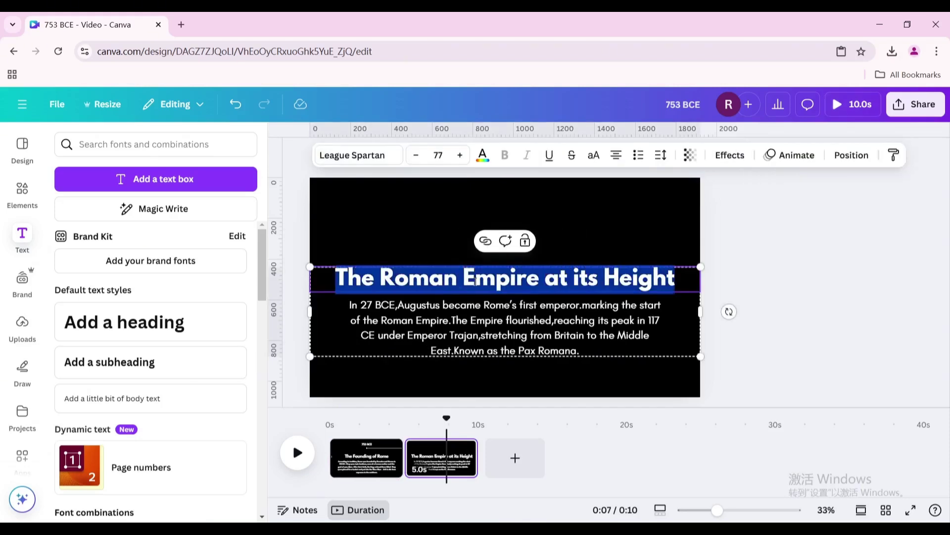
key("ctrl+v")
key("BackSpace")
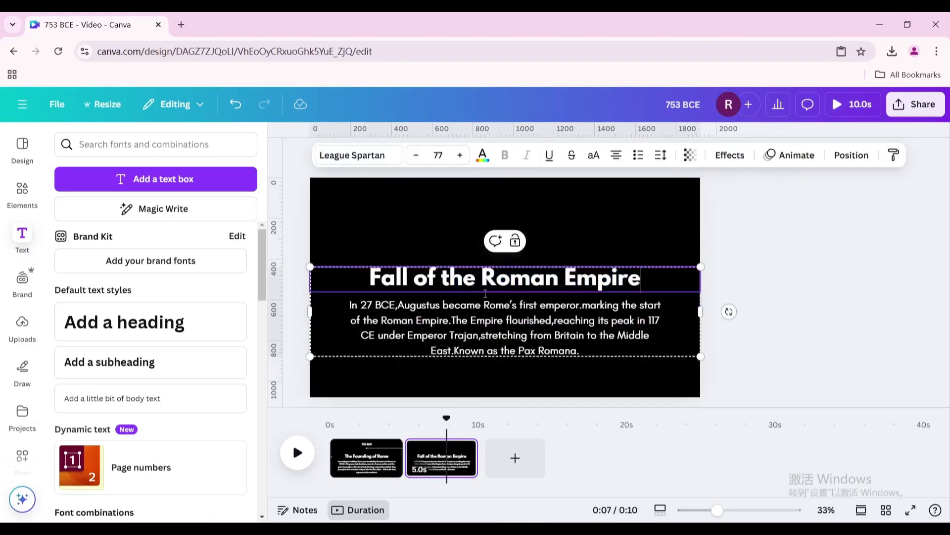
left_click(504, 328)
triple_click(503, 323)
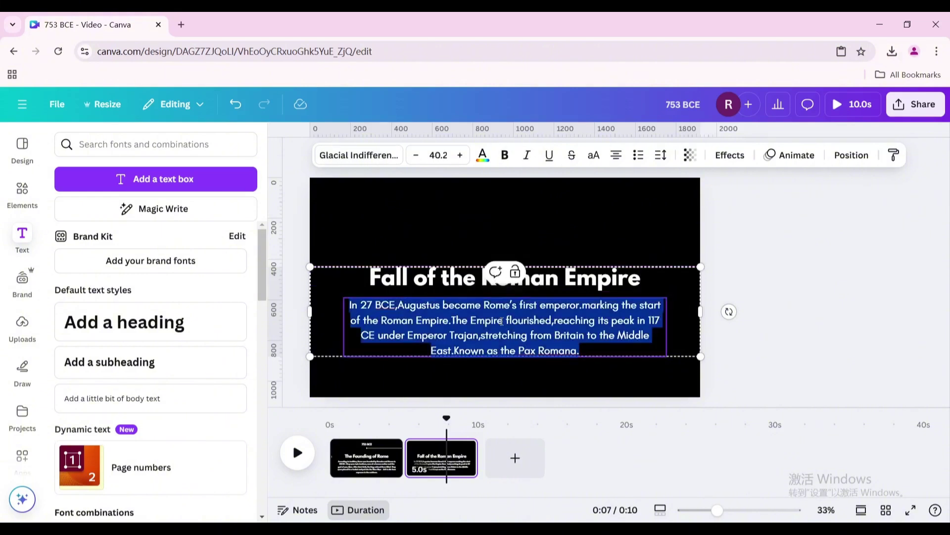
key("ctrl+v")
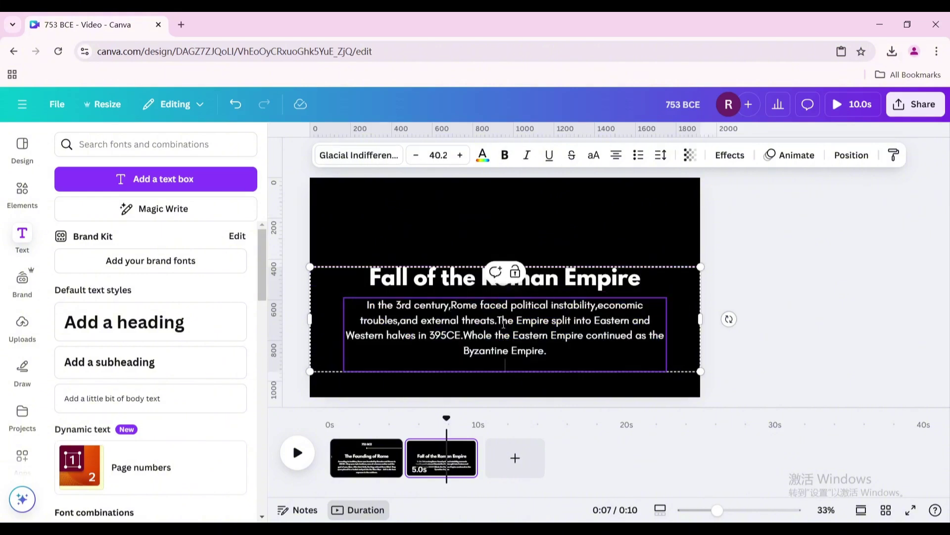
Copy the Fall text group onto page 1 and move it off the left edge.
right_click(646, 293)
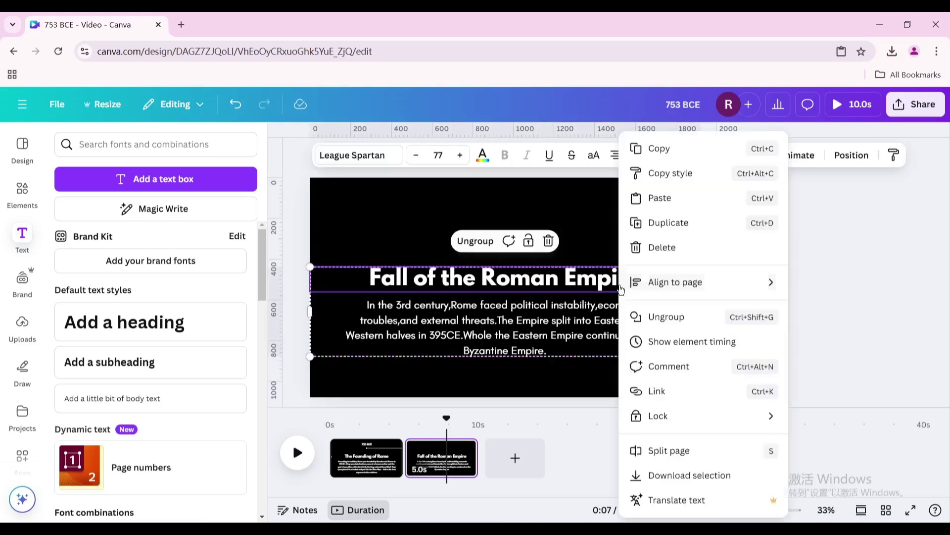
left_click(656, 149)
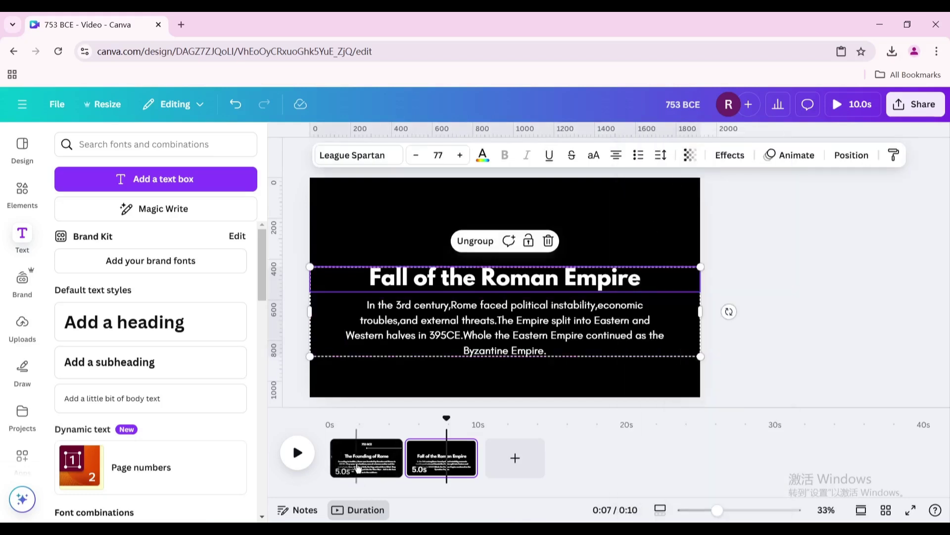
left_click(348, 448)
right_click(360, 254)
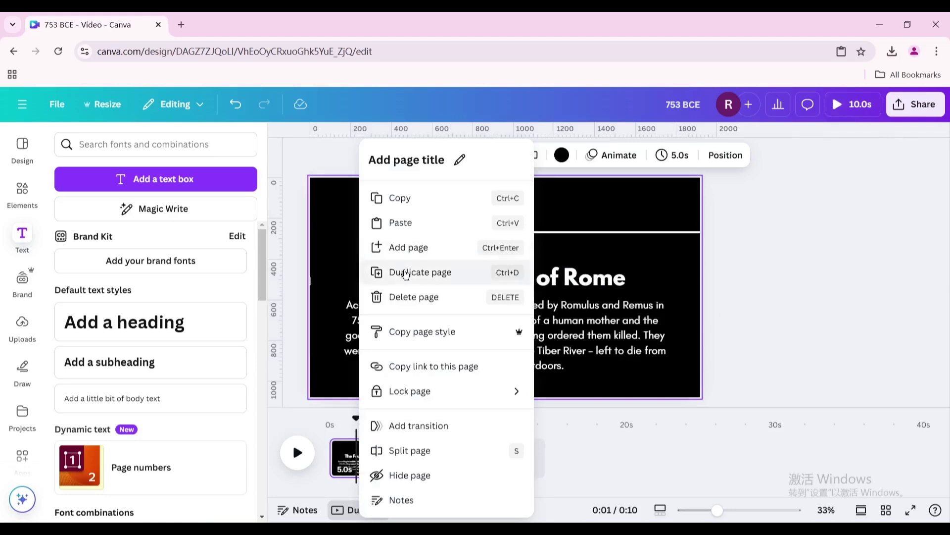
left_click(400, 223)
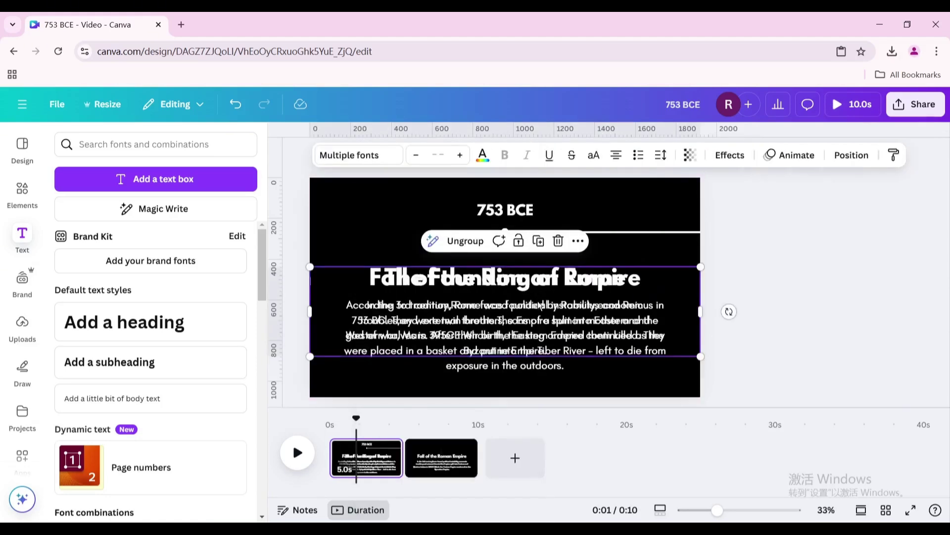
left_click_drag(541, 307, 315, 324)
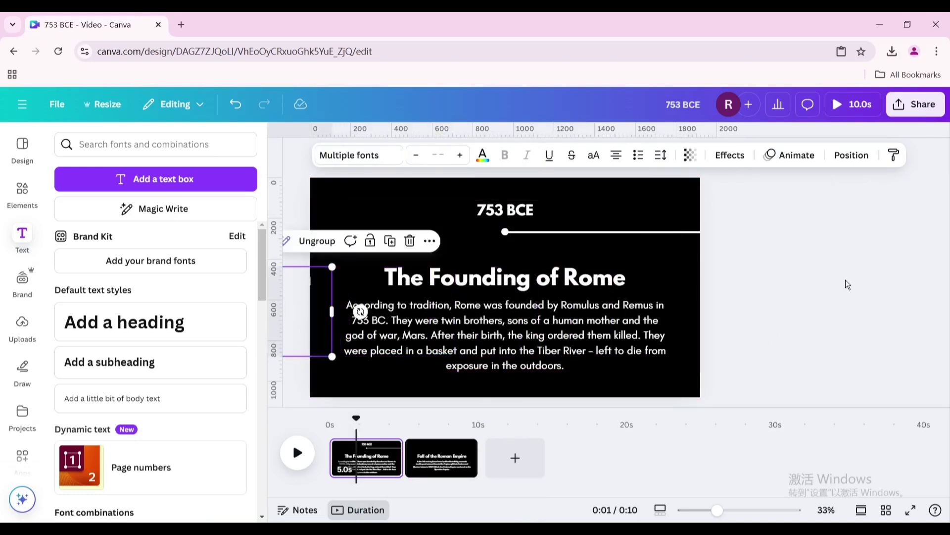
left_click(448, 458)
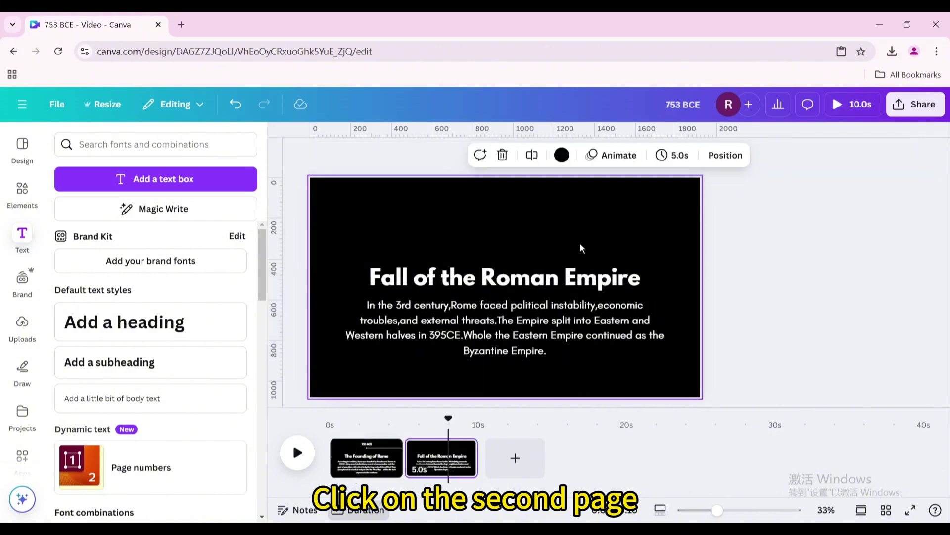
Delete page 2's text group and add the Rome skyline photo, shrunk and centred.
left_click(602, 350)
left_click(559, 241)
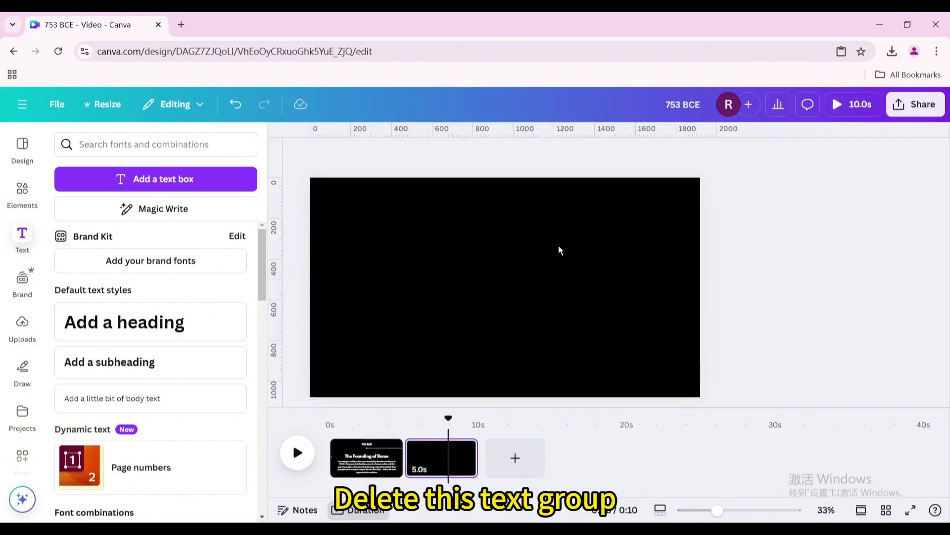
left_click(23, 324)
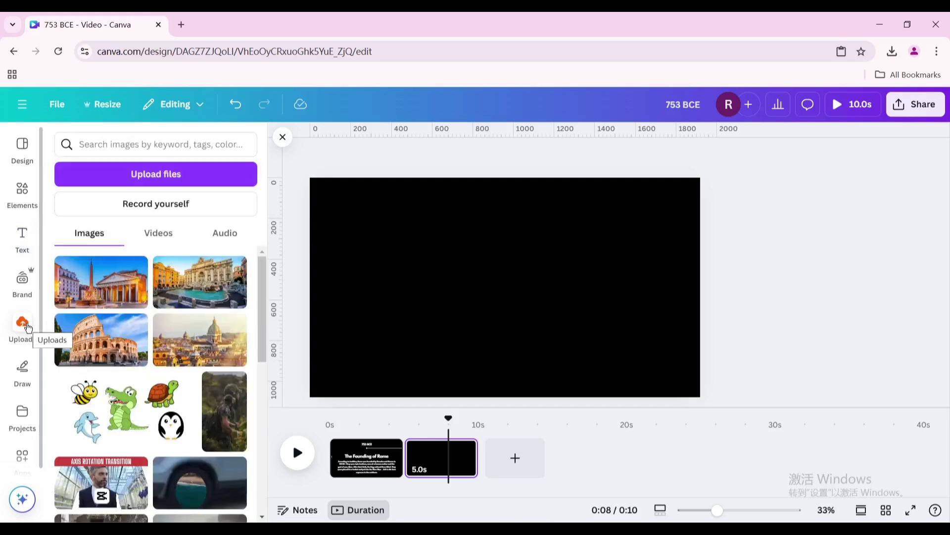
left_click(208, 342)
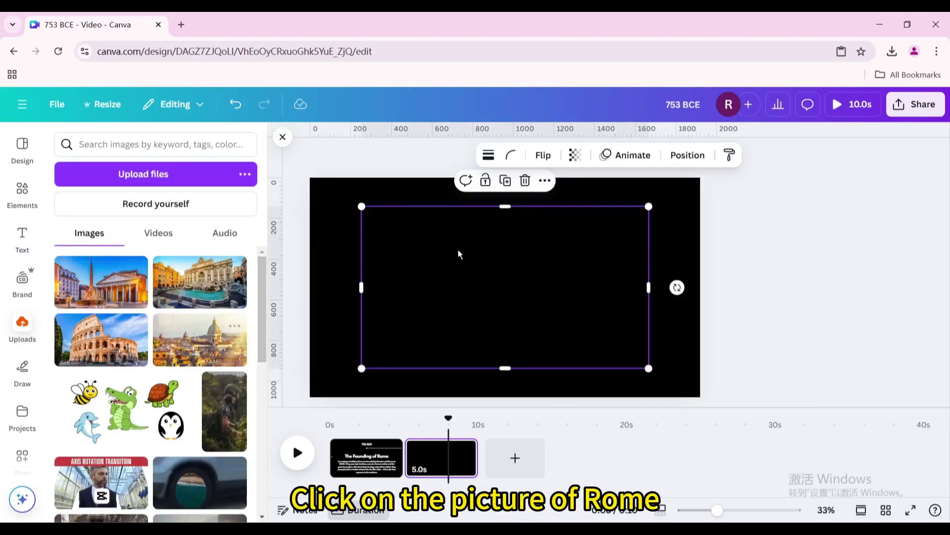
left_click_drag(520, 229, 527, 230)
left_click_drag(640, 341, 460, 238)
left_click_drag(424, 196, 519, 197)
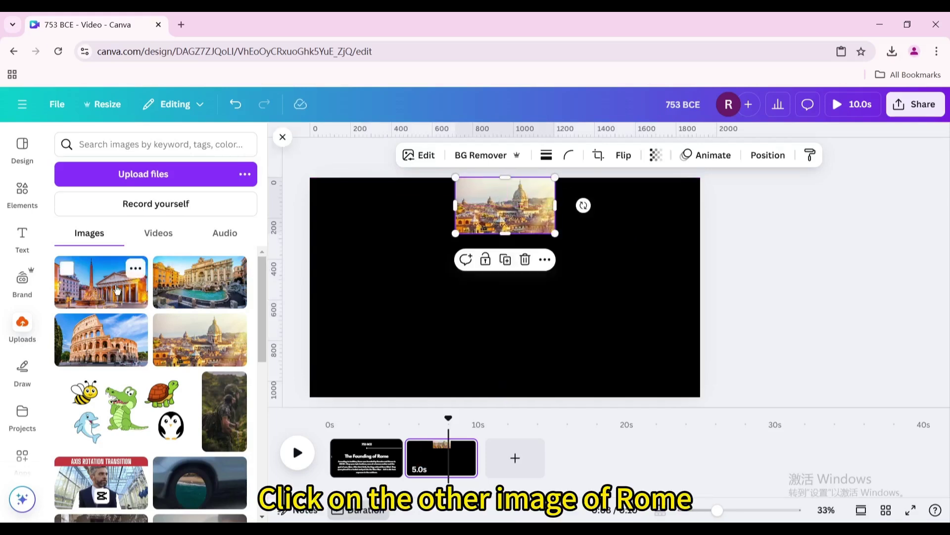
Stack the Trevi Fountain, Pantheon and Colosseum photos, each resized, below the skyline.
left_click(101, 282)
left_click_drag(473, 262, 567, 290)
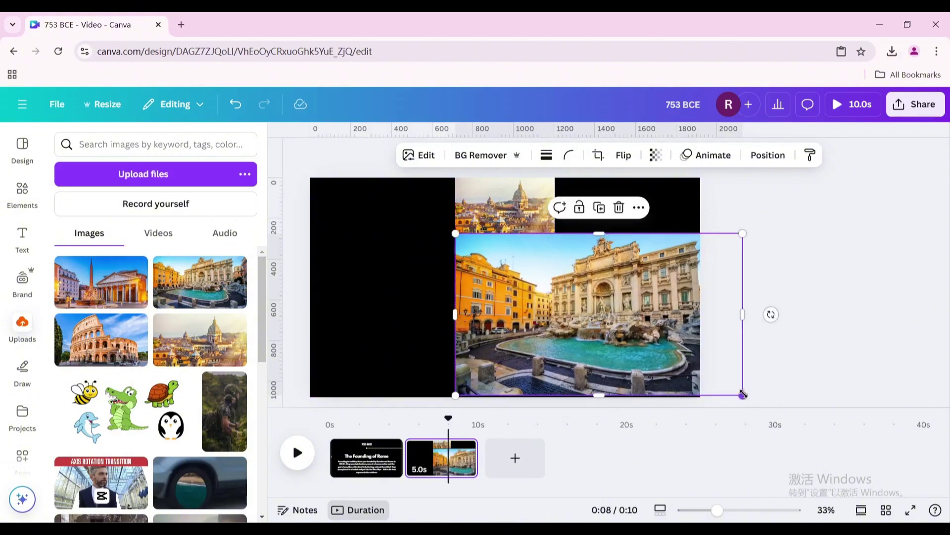
left_click_drag(743, 396, 542, 311)
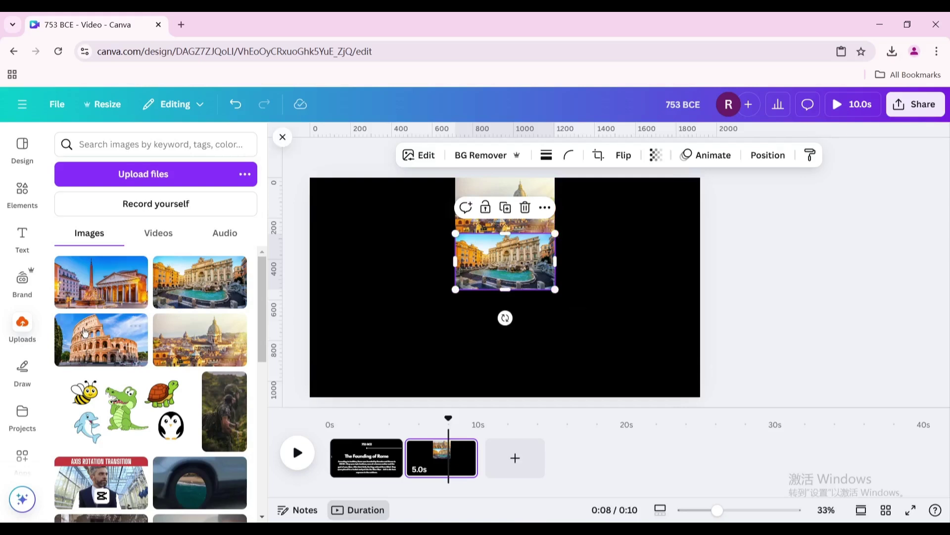
left_click_drag(102, 295, 554, 362)
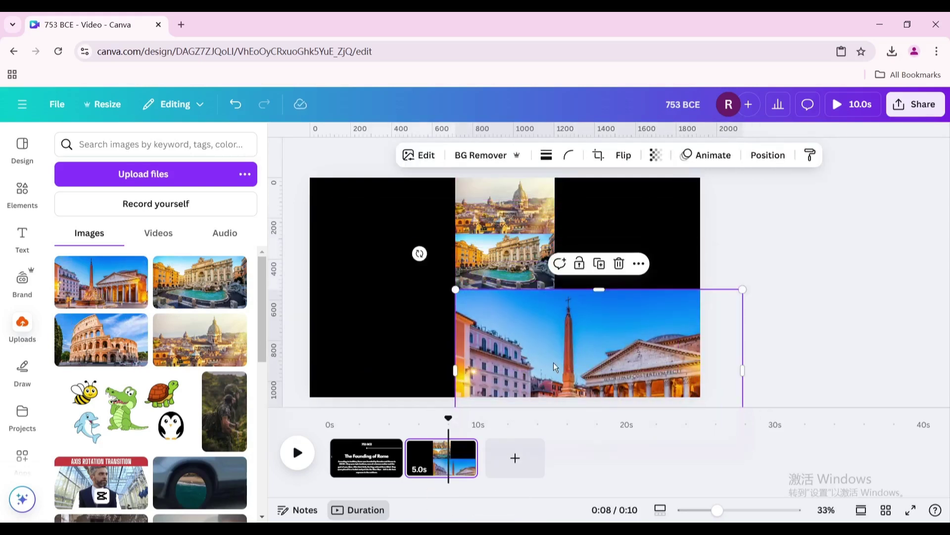
scroll(554, 363, "down", 3)
left_click_drag(622, 368, 530, 318)
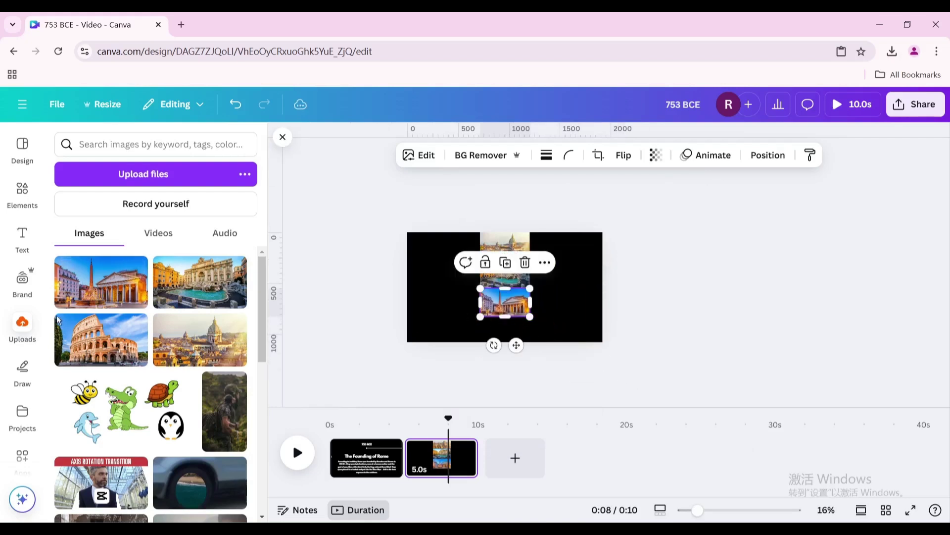
left_click_drag(99, 340, 526, 343)
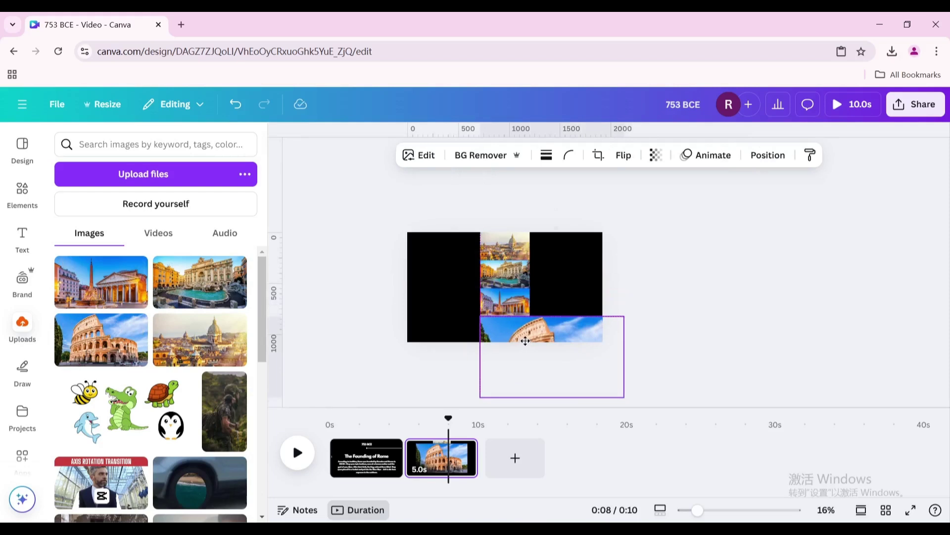
left_click_drag(604, 398, 530, 345)
left_click(492, 244)
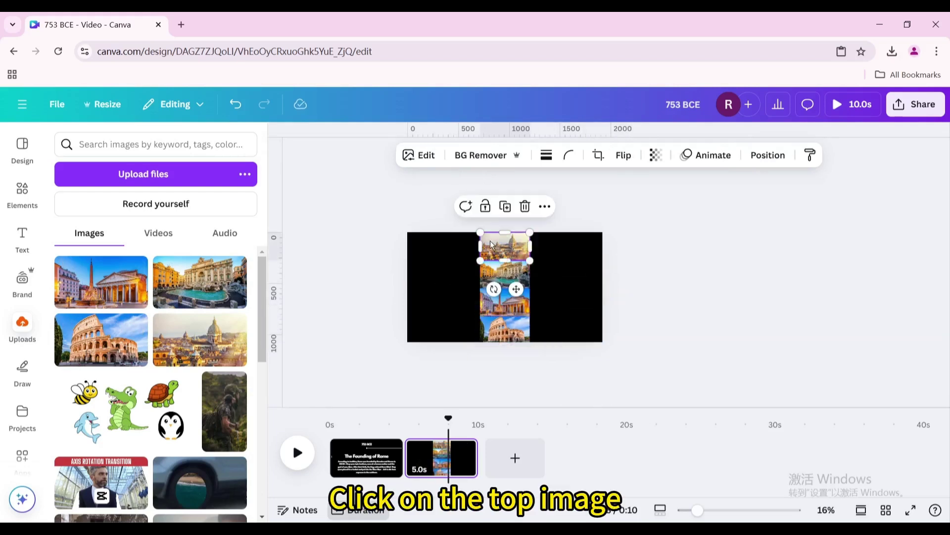
Set the top skyline photo's brightness to -100 and contrast to 100.
left_click(425, 157)
left_click(164, 185)
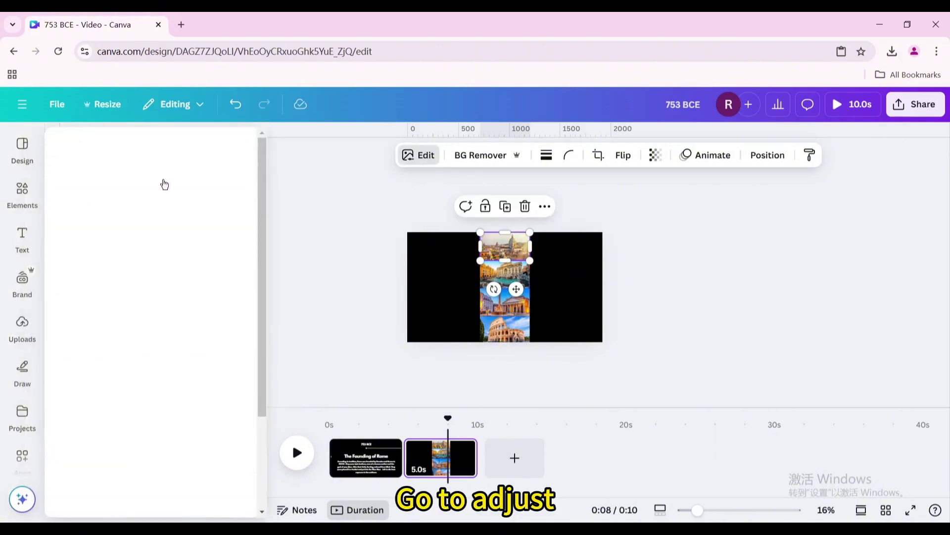
scroll(122, 412, "down", 2)
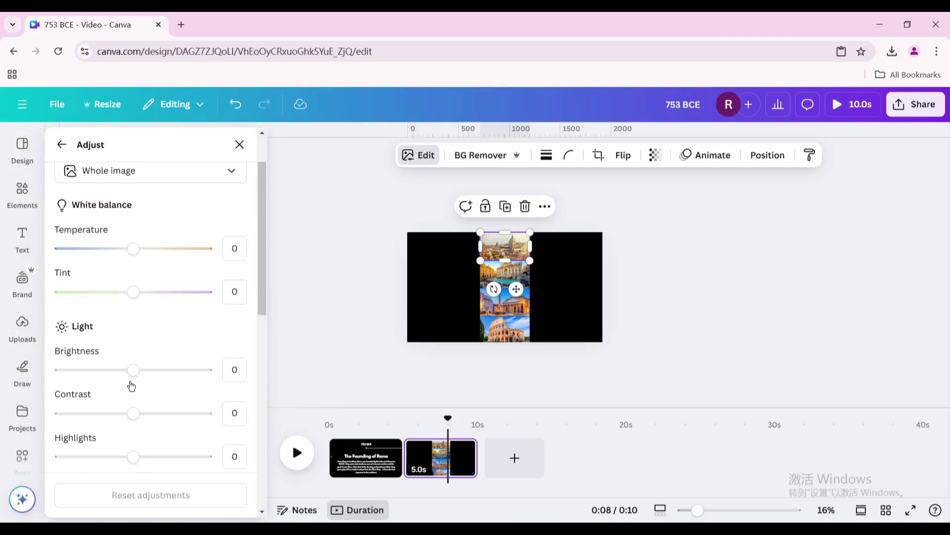
left_click_drag(131, 370, 58, 369)
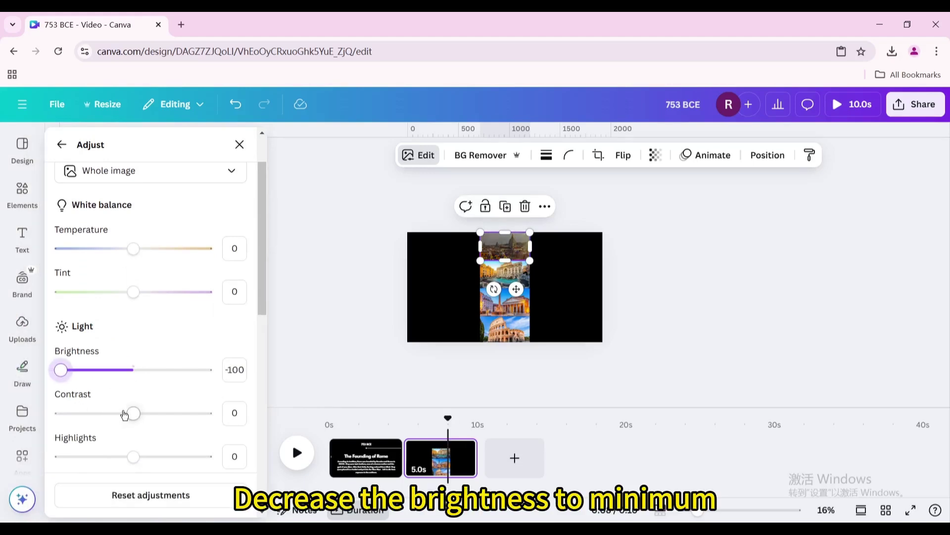
left_click_drag(172, 423, 228, 431)
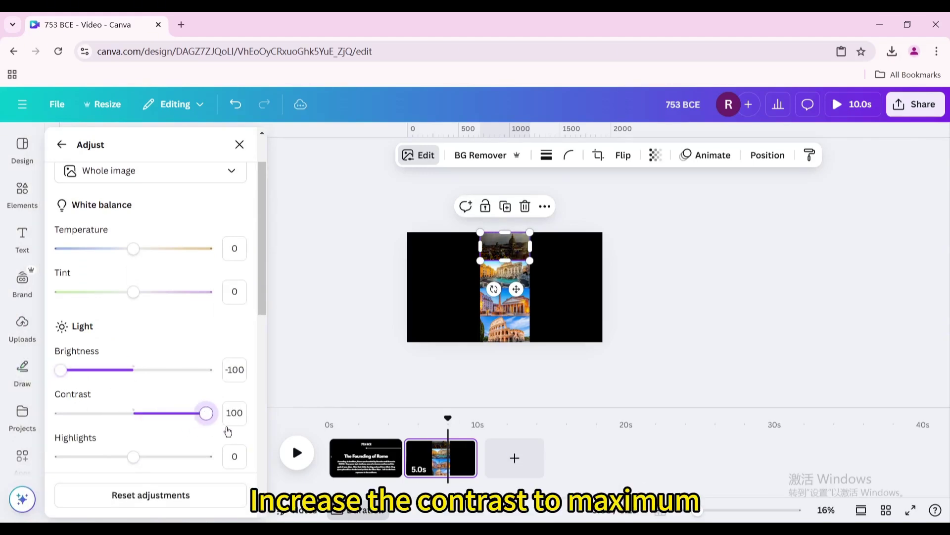
Copy that adjusted style onto the Trevi, Pantheon and Colosseum photos.
left_click(810, 155)
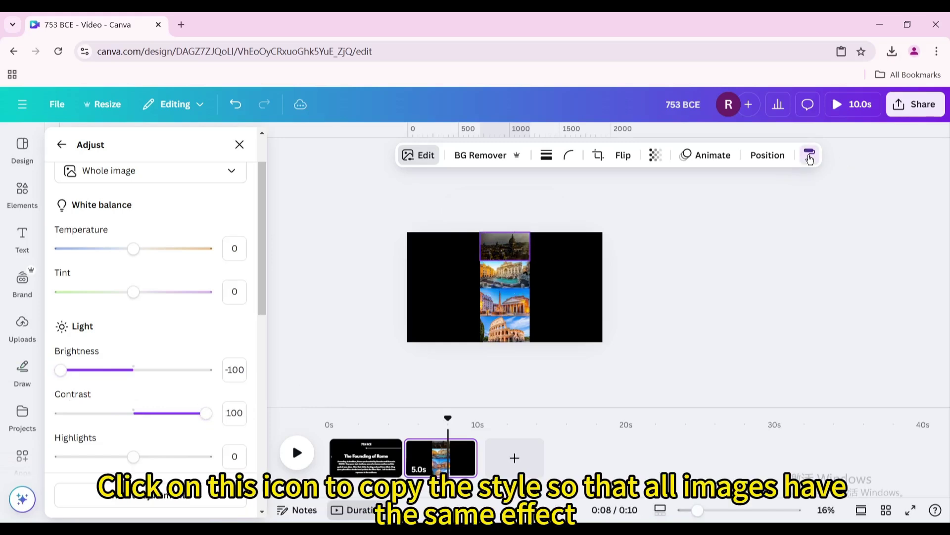
left_click(505, 279)
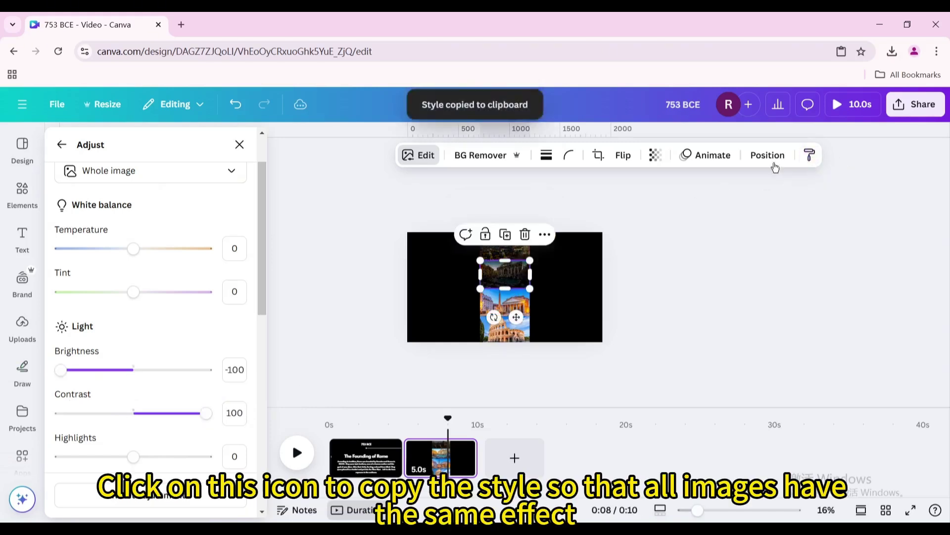
left_click(810, 156)
left_click(480, 305)
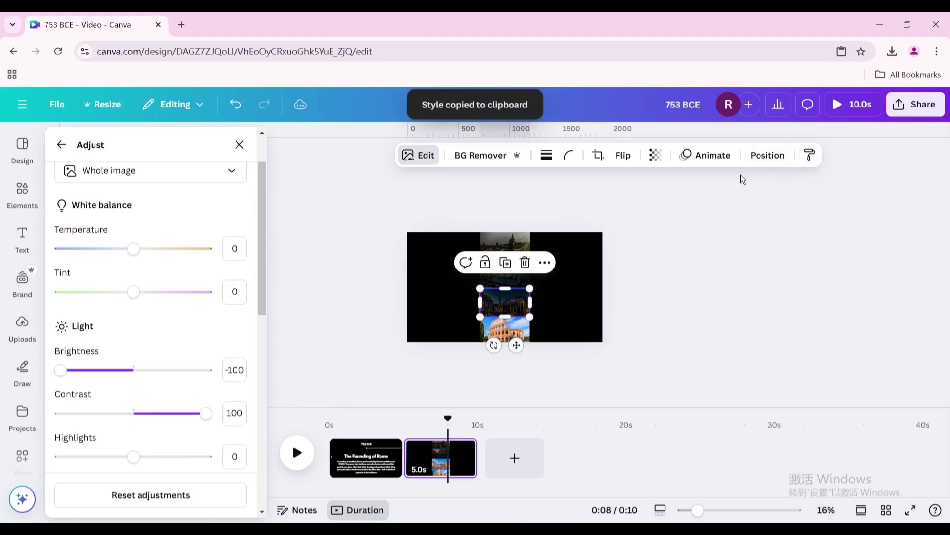
left_click(807, 157)
left_click(498, 336)
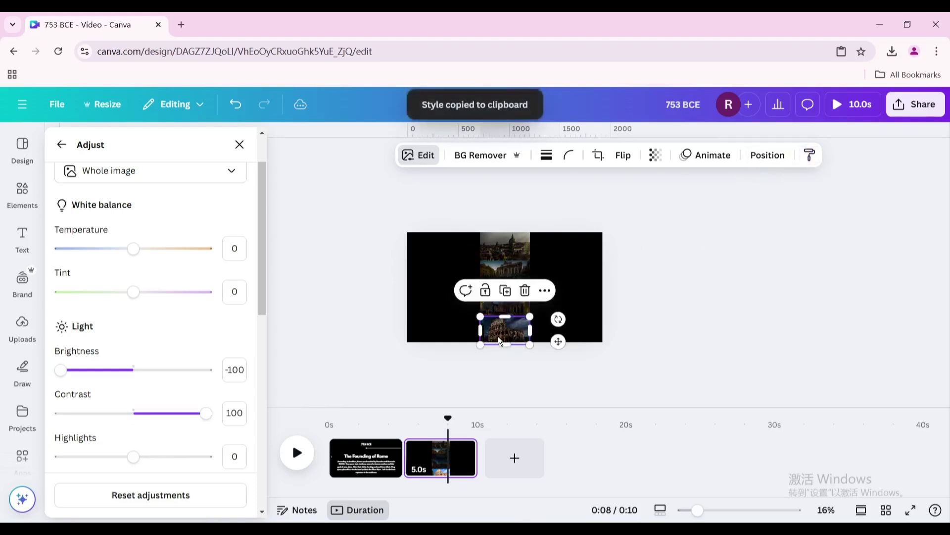
scroll(617, 284, "up", 3)
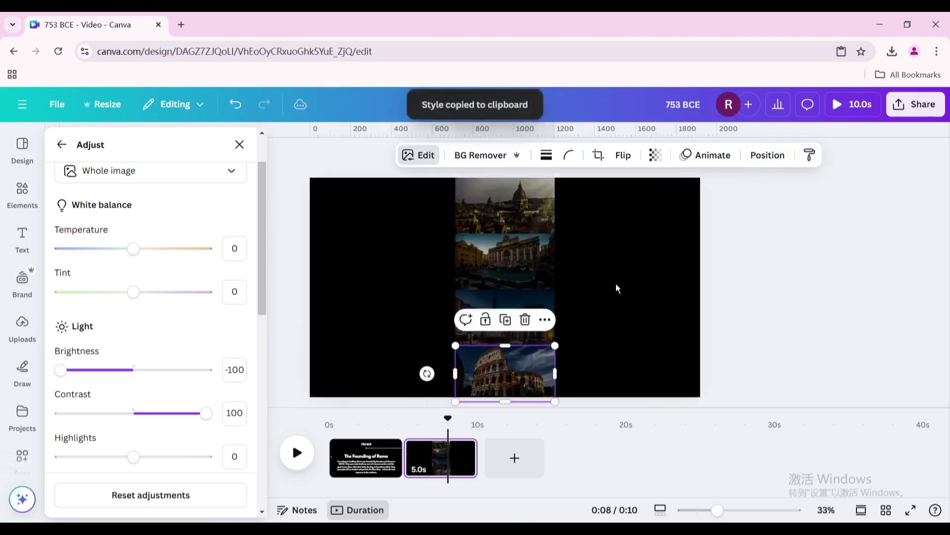
left_click(621, 278)
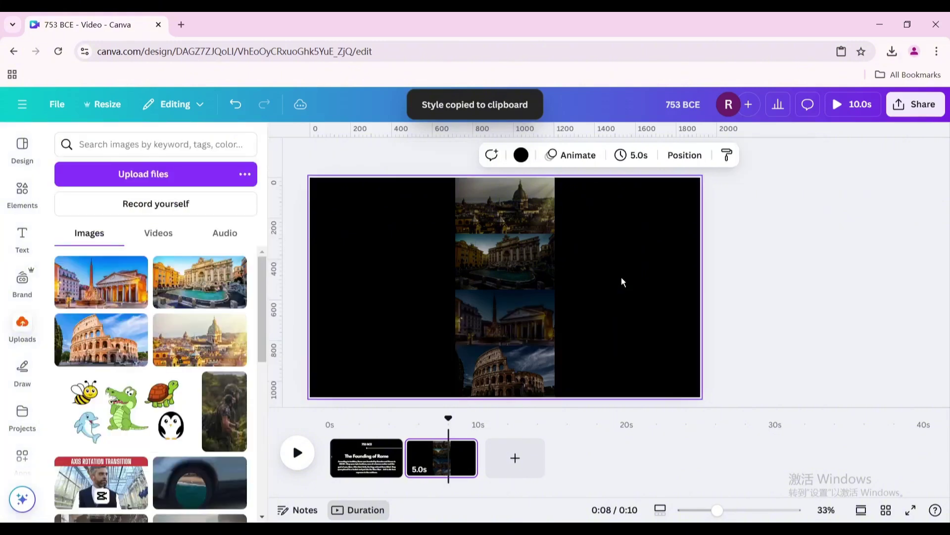
Add a 'blur line' graphic sized to the strip width over the top seam.
left_click(23, 192)
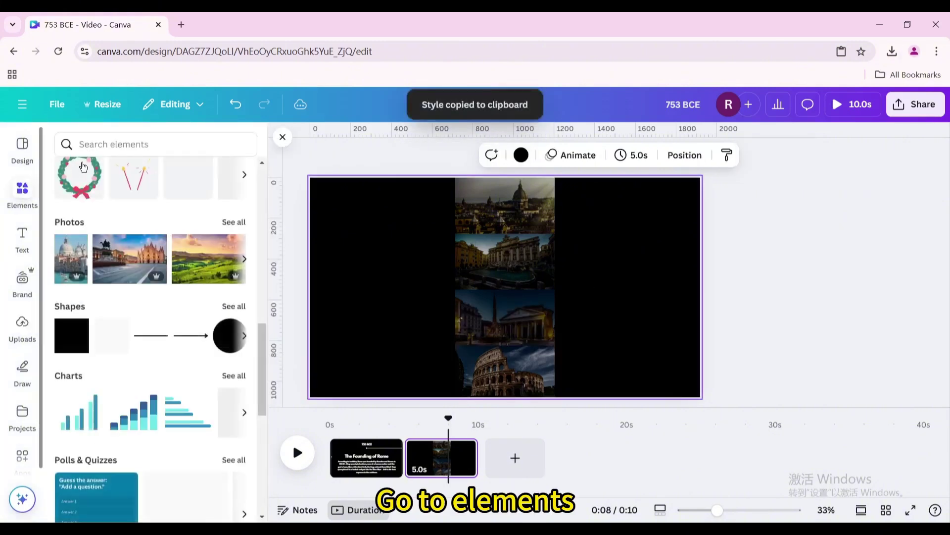
left_click(118, 144)
left_click(99, 199)
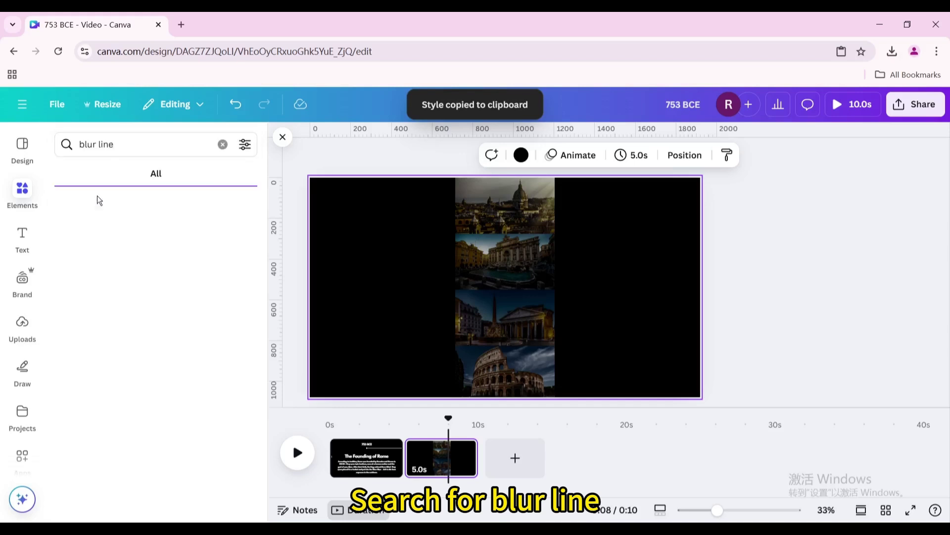
left_click(105, 181)
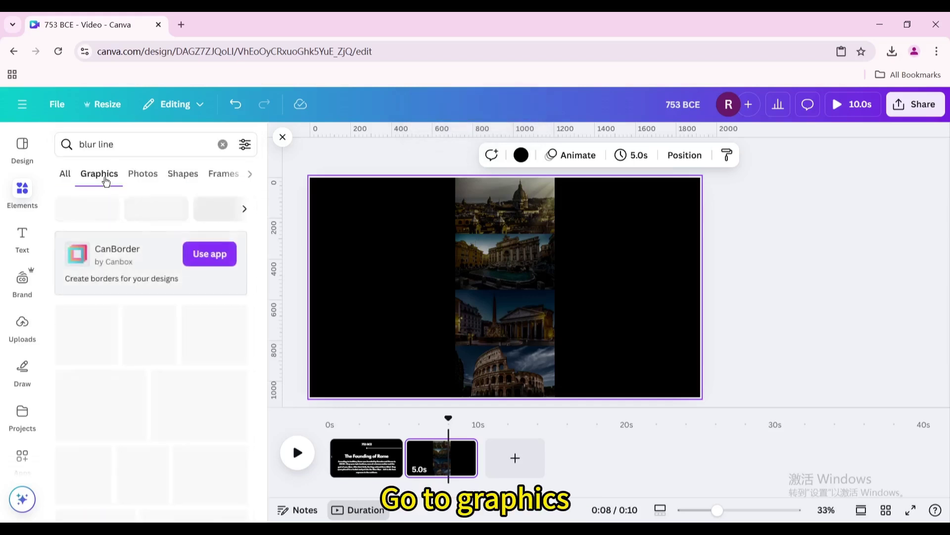
left_click(200, 408)
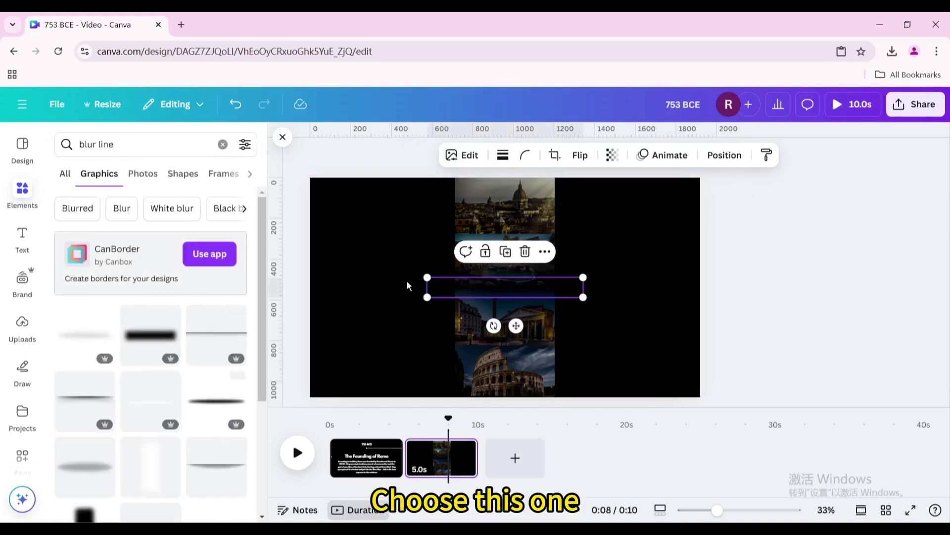
left_click_drag(428, 278, 455, 284)
left_click_drag(582, 297, 555, 292)
mouse_move(516, 320)
left_mouse_down()
mouse_move(513, 267)
mouse_move(511, 325)
left_mouse_up()
Duplicate the blur line onto the remaining two seams, then select all photos and lines.
left_click(506, 202)
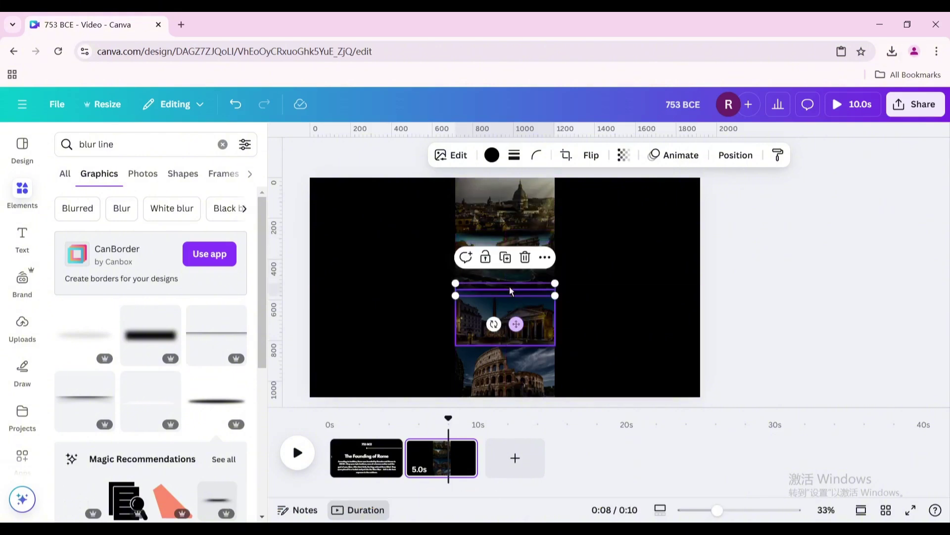
left_click_drag(510, 290, 535, 294)
left_click(506, 314)
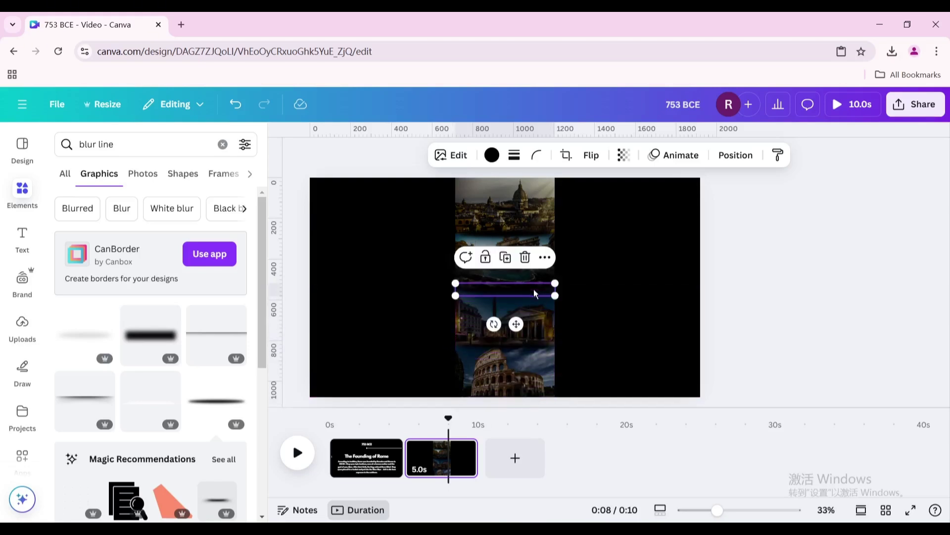
left_click_drag(516, 324, 512, 347)
left_click(594, 338)
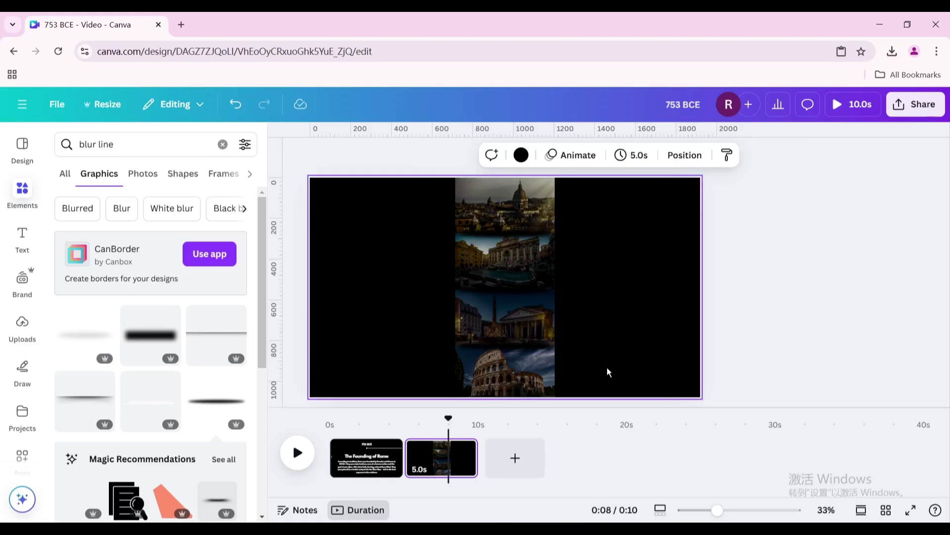
left_click_drag(594, 380, 463, 192)
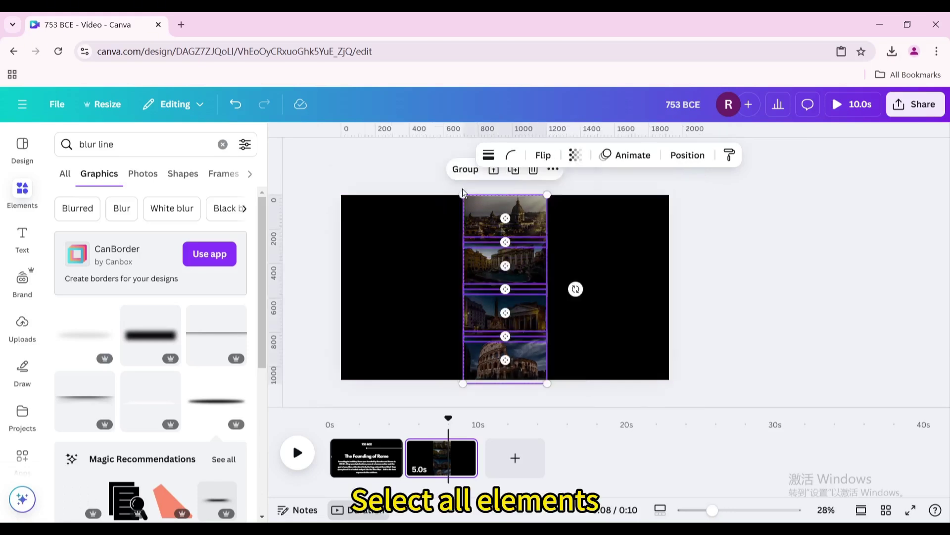
Group the photos and blur lines, then paste a copy onto page 1.
left_click(464, 169)
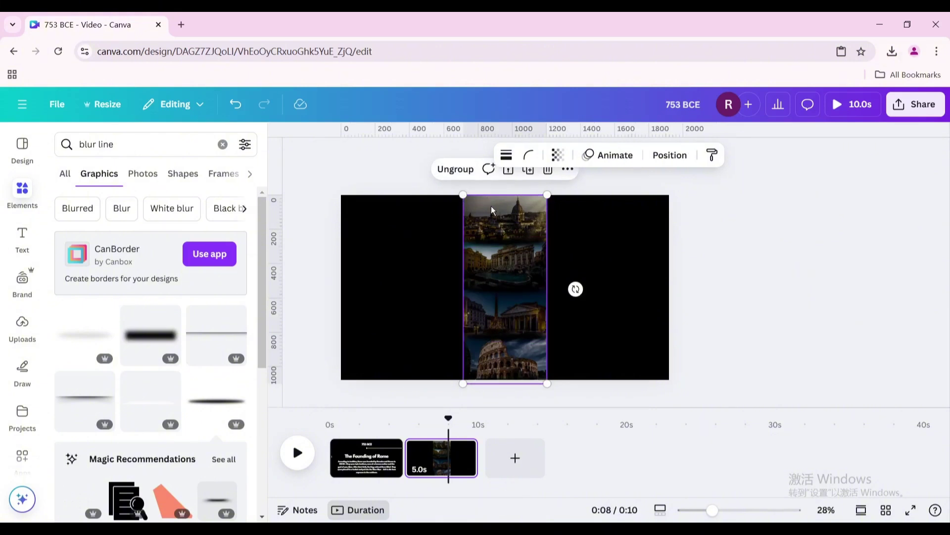
right_click(492, 210)
left_click(526, 149)
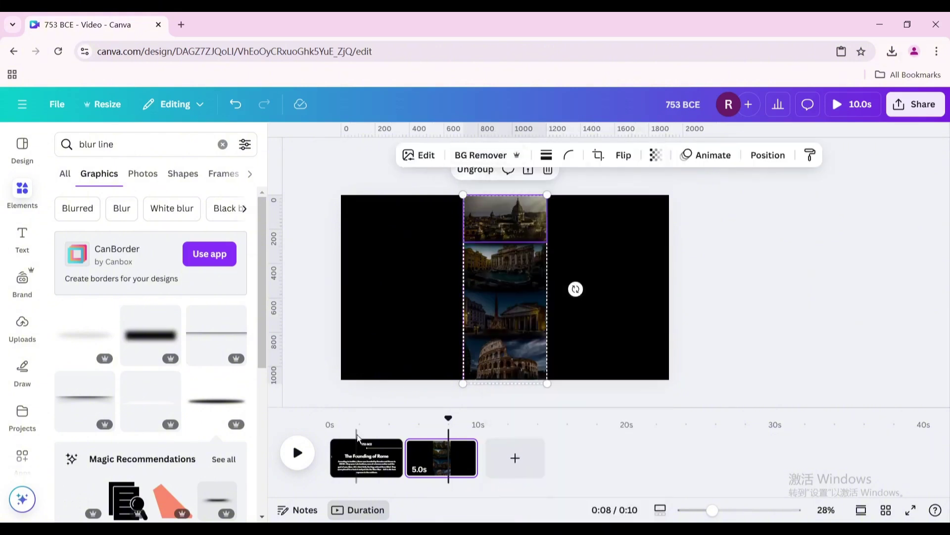
left_click(355, 449)
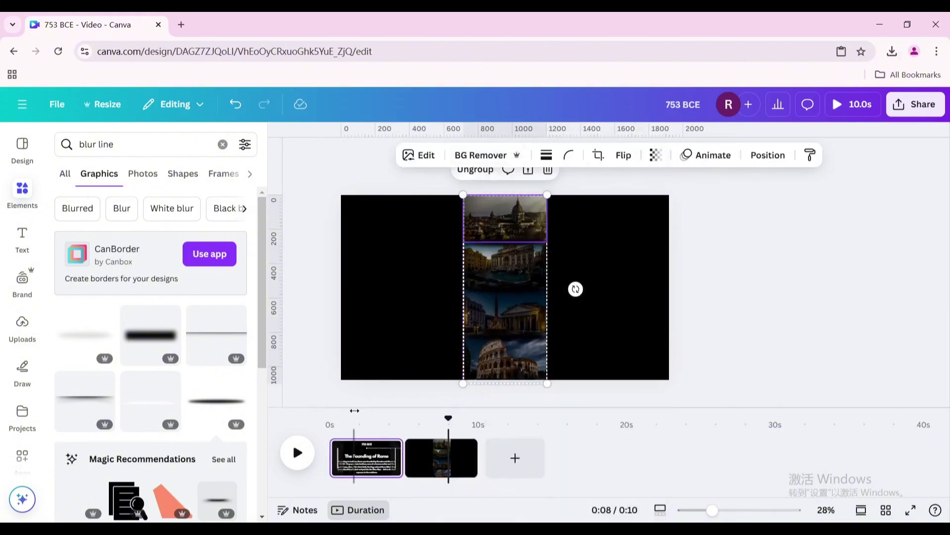
right_click(389, 241)
left_click(426, 304)
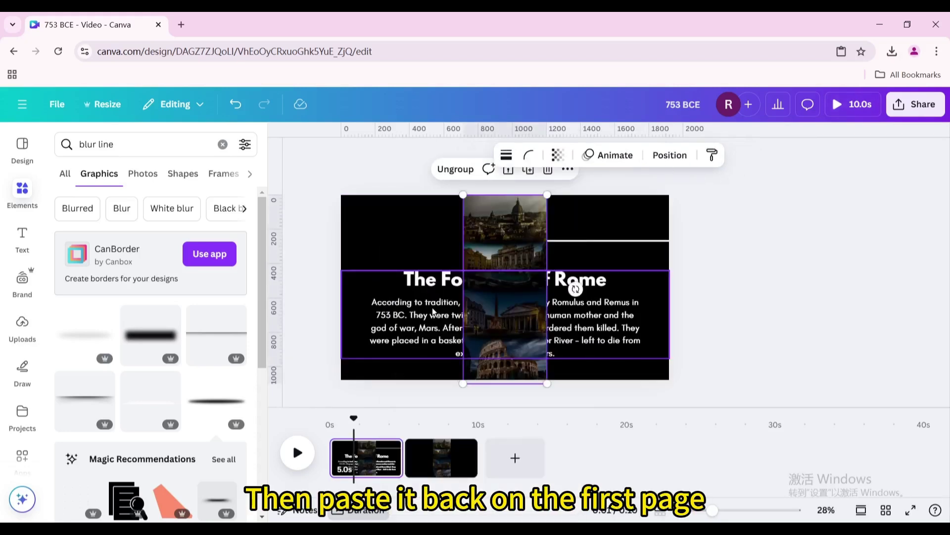
Resize the photo strip to 1920×4320 and slide it up so the Colosseum shows.
scroll(484, 250, "down", 4)
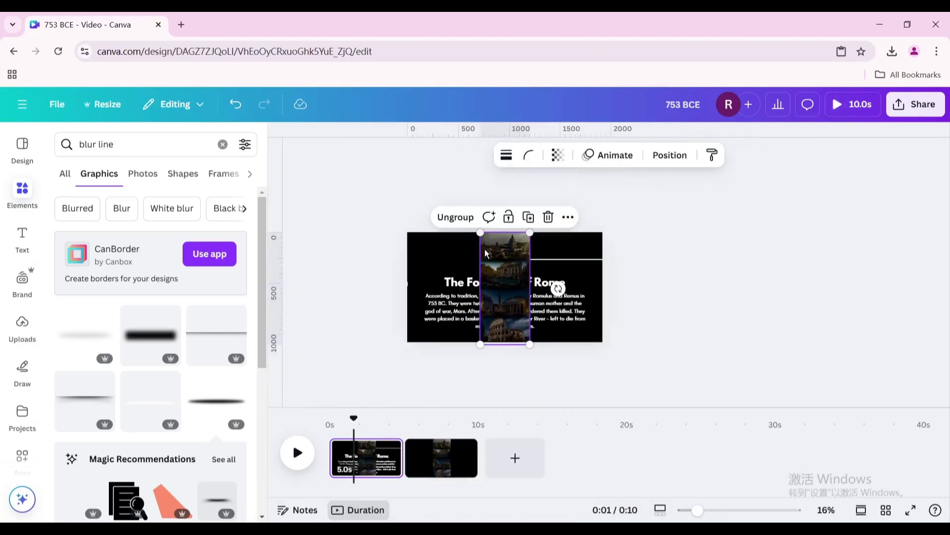
left_click_drag(487, 247, 310, 192)
left_click_drag(524, 328, 614, 425)
scroll(527, 323, "down", 1)
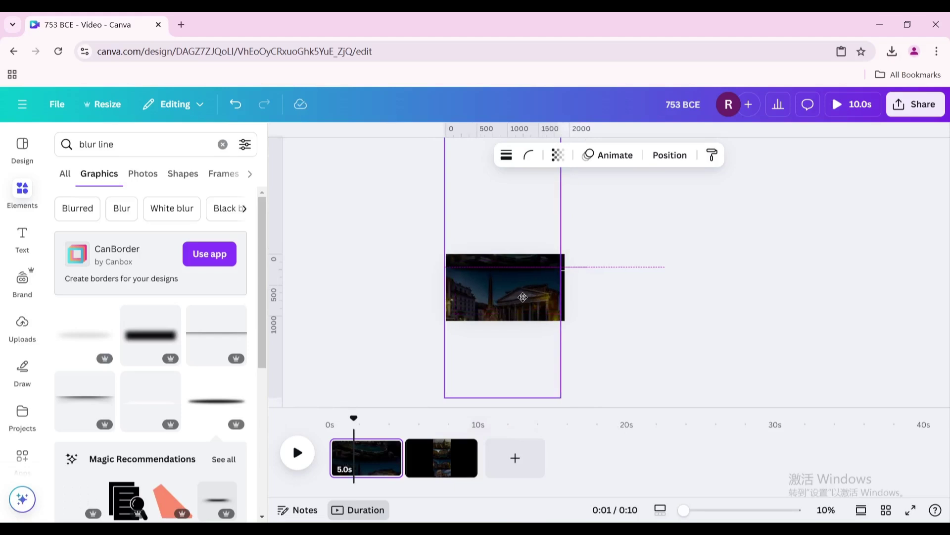
left_click_drag(526, 322, 525, 296)
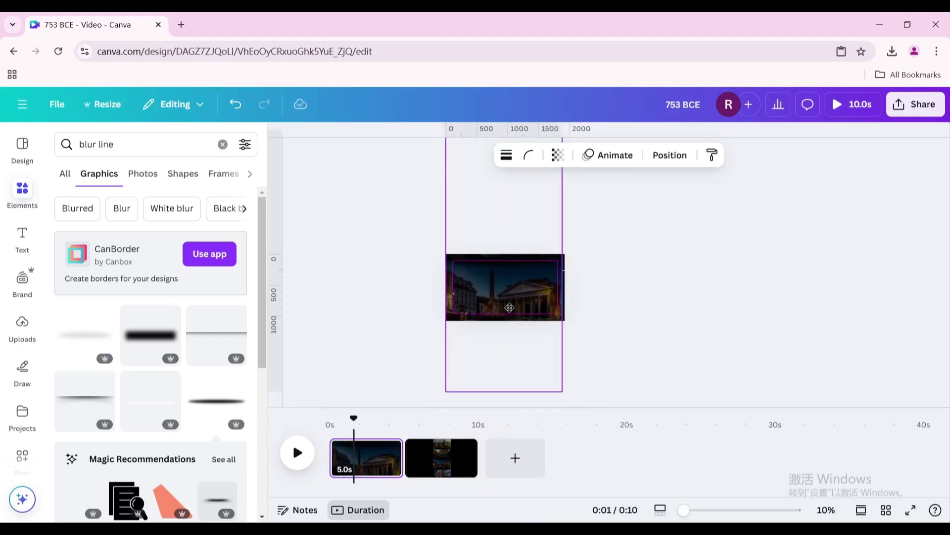
left_click_drag(563, 393, 569, 392)
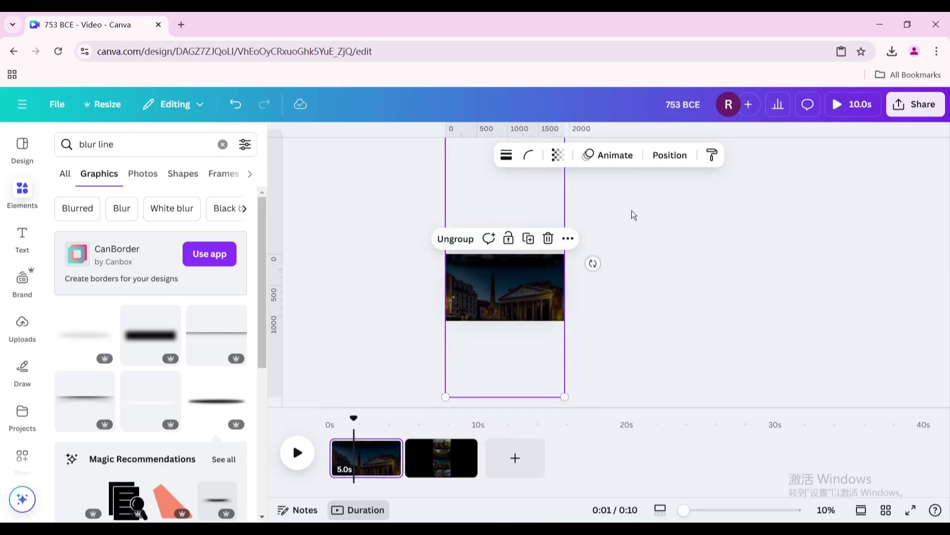
left_click_drag(519, 311, 515, 235)
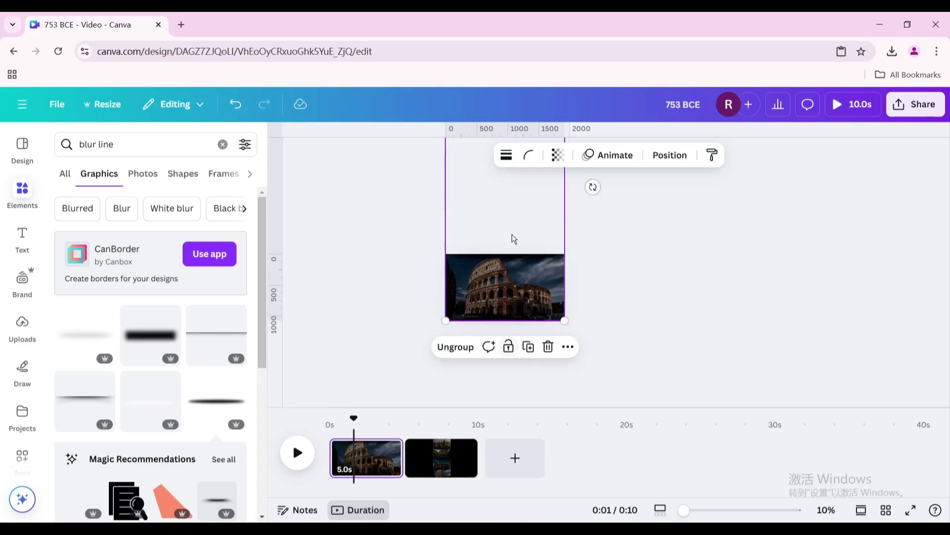
Send the photo group to the bottom layer behind the text.
left_click(661, 161)
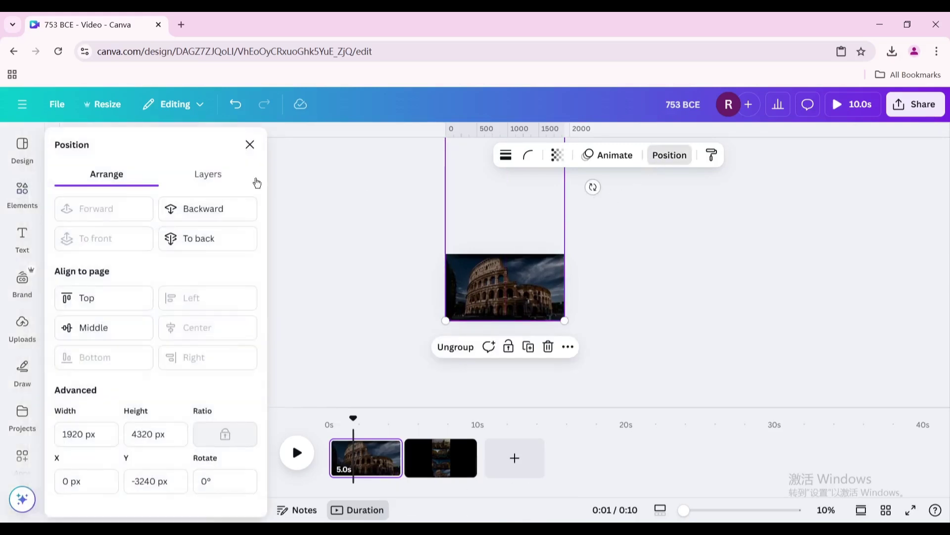
left_click(219, 179)
left_click_drag(169, 257, 170, 474)
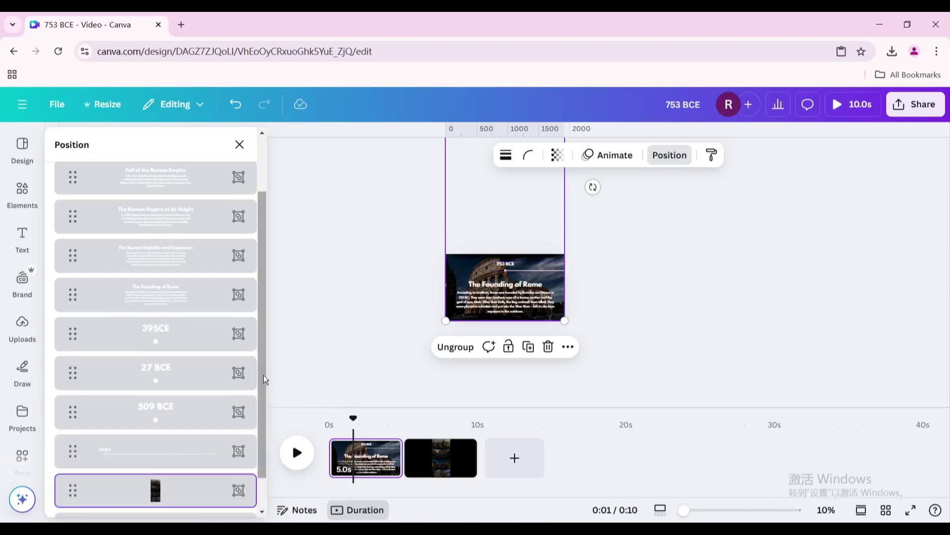
left_click(447, 460)
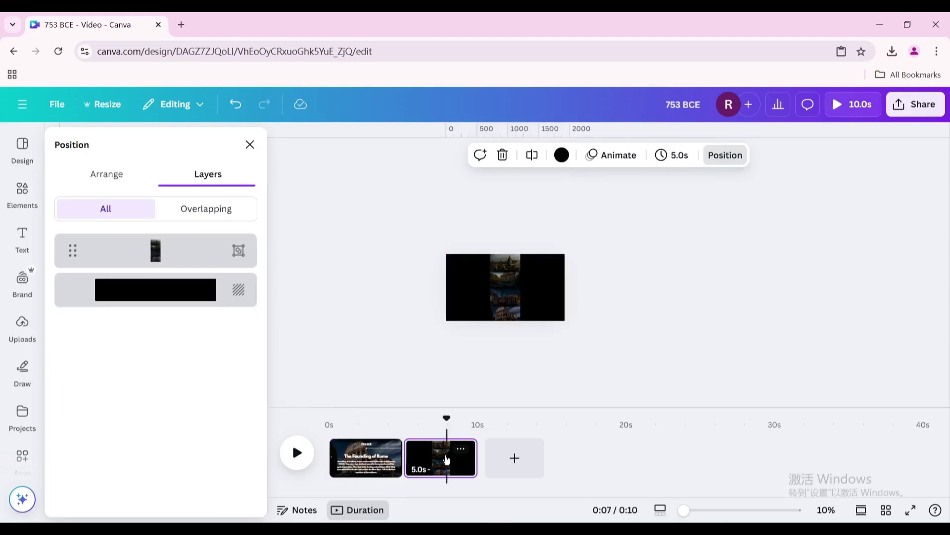
Delete the old second page.
right_click(447, 459)
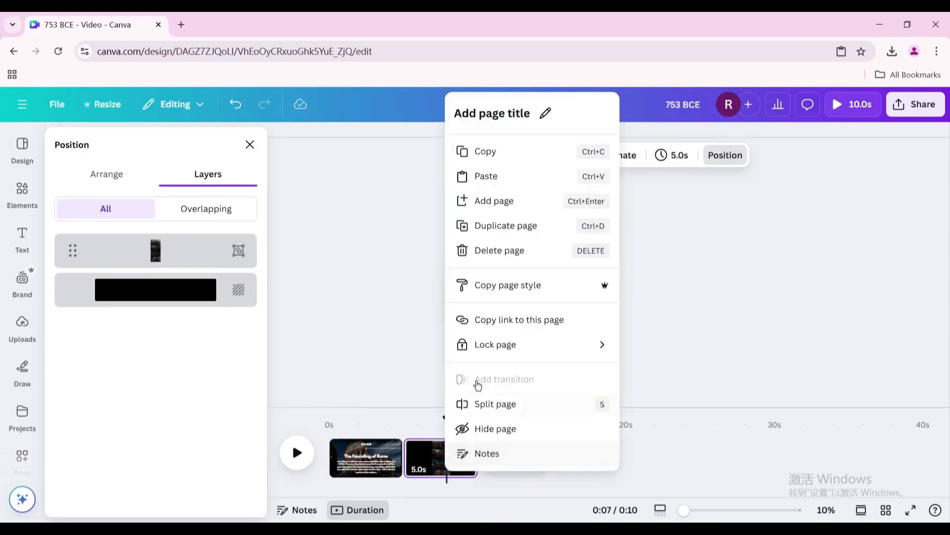
left_click(496, 251)
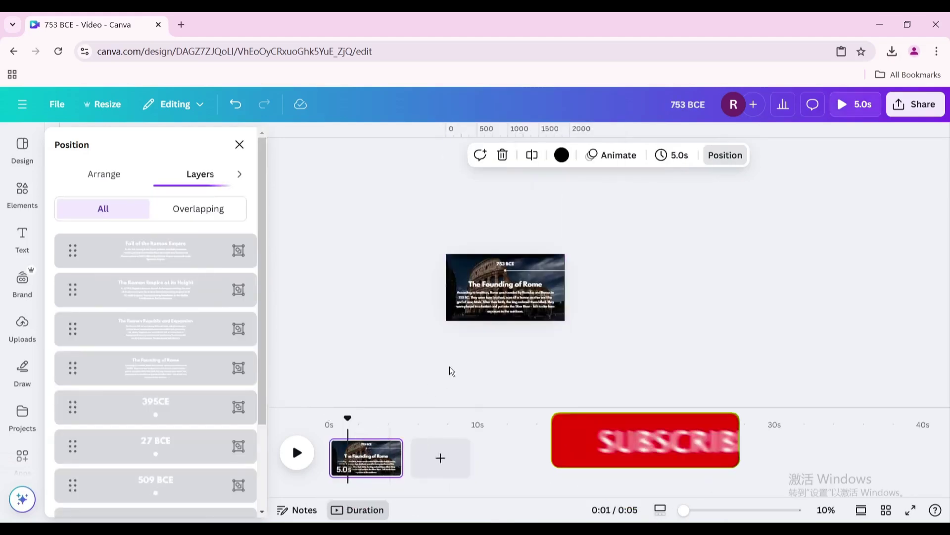
scroll(449, 364, "up", 5)
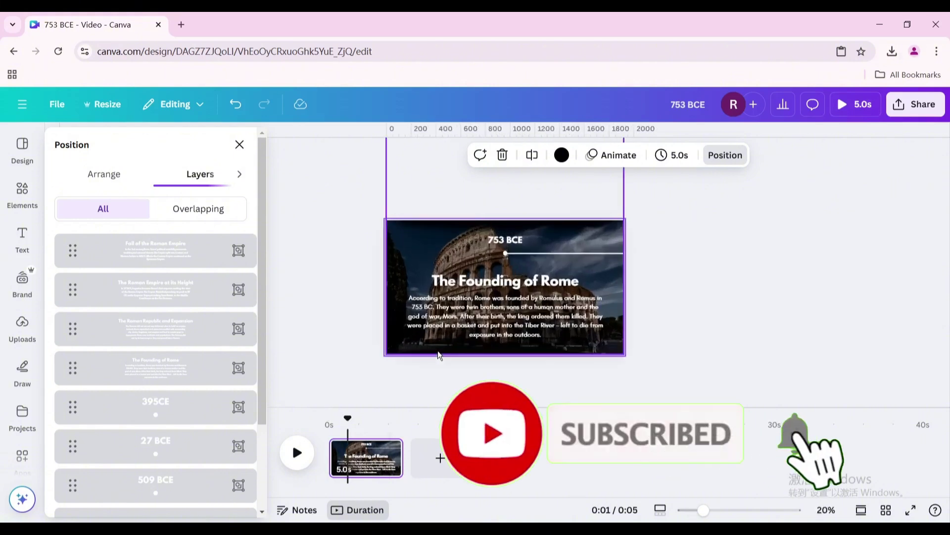
scroll(438, 351, "up", 1)
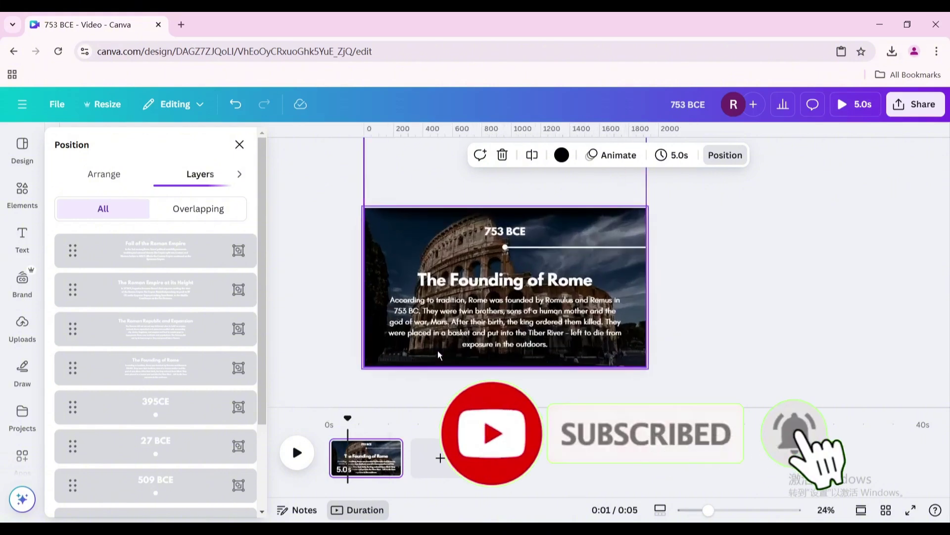
Duplicate page 1 and slide the copy's 753 BCE label off the left edge.
right_click(379, 436)
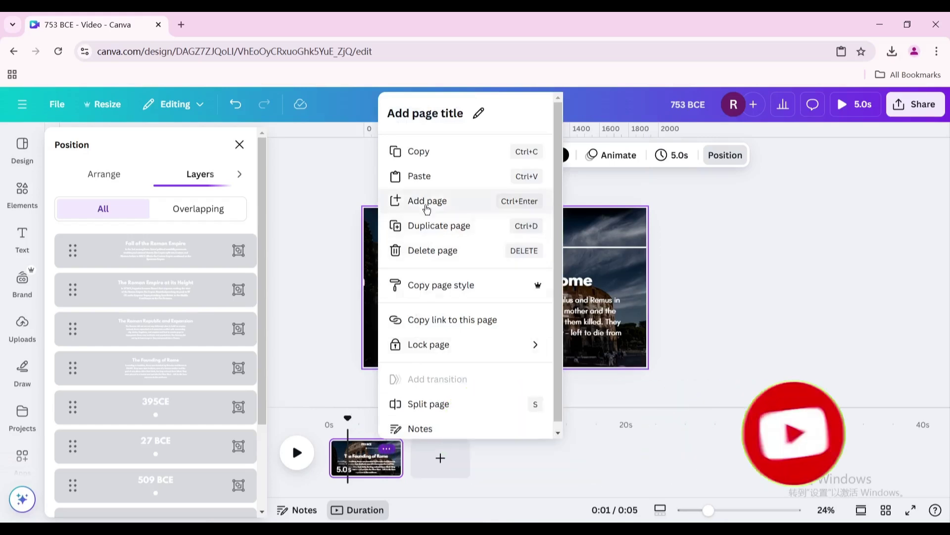
left_click(418, 225)
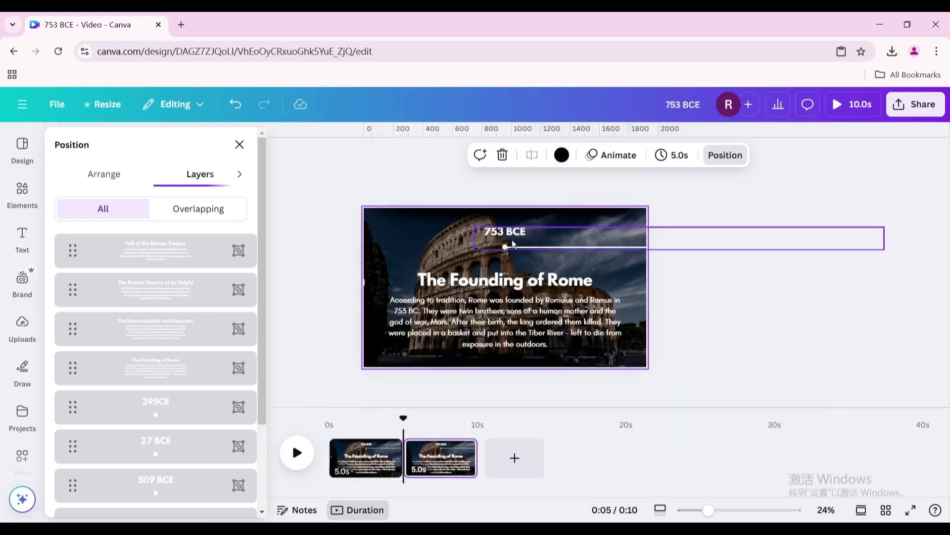
left_click(513, 243)
left_click_drag(515, 244, 348, 245)
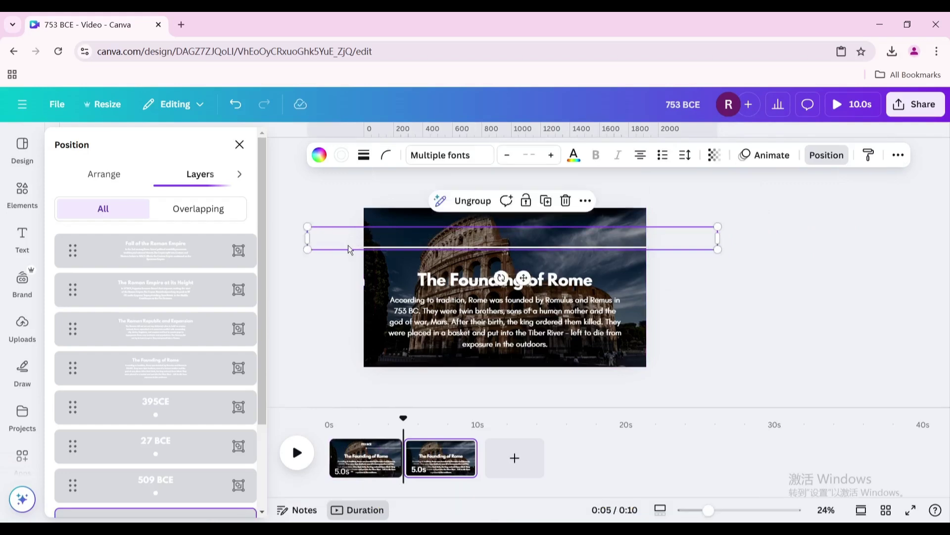
Move the 509 BCE marker to the top centre of page 2.
scroll(212, 441, "down", 2)
left_click(166, 420)
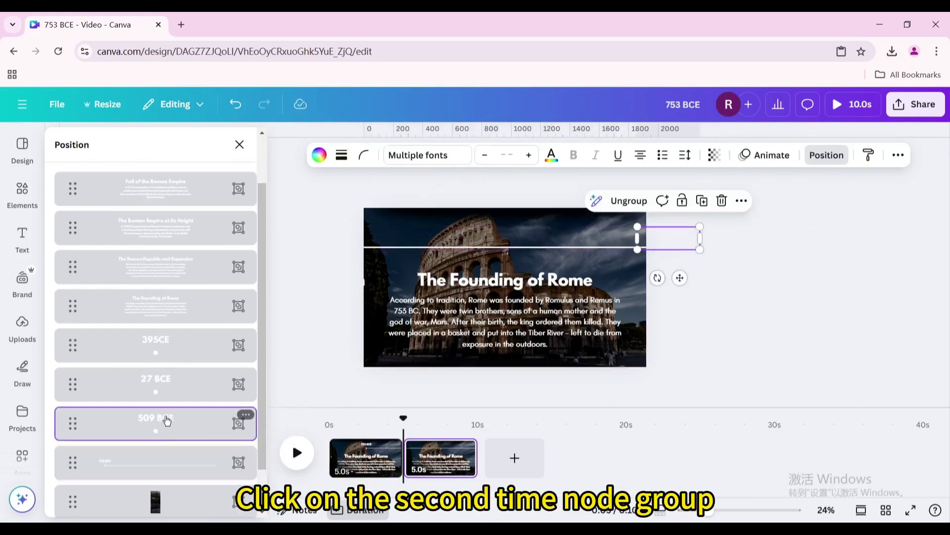
left_click_drag(667, 237, 501, 234)
Push The Founding of Rome text off-page right and centre The Roman Republic and Expansion text.
left_click(469, 314)
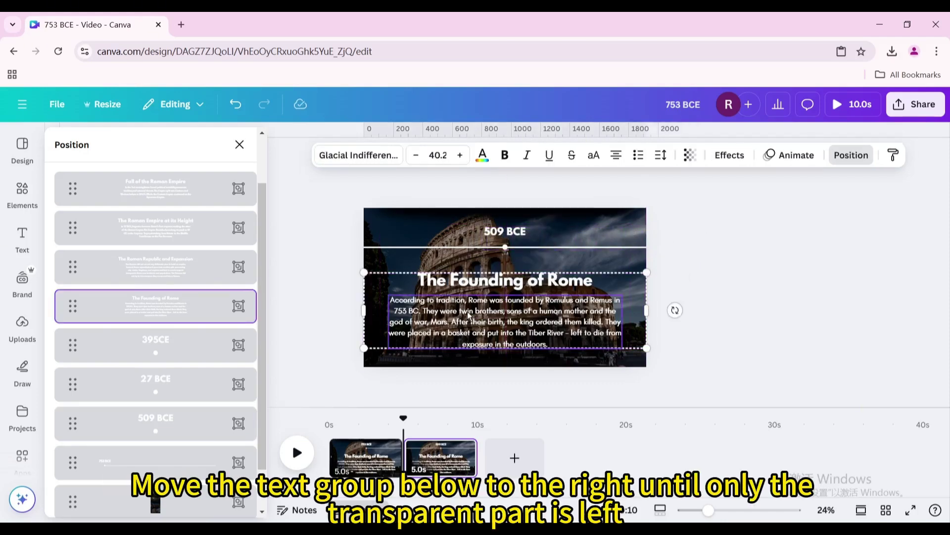
left_click_drag(469, 315, 731, 315)
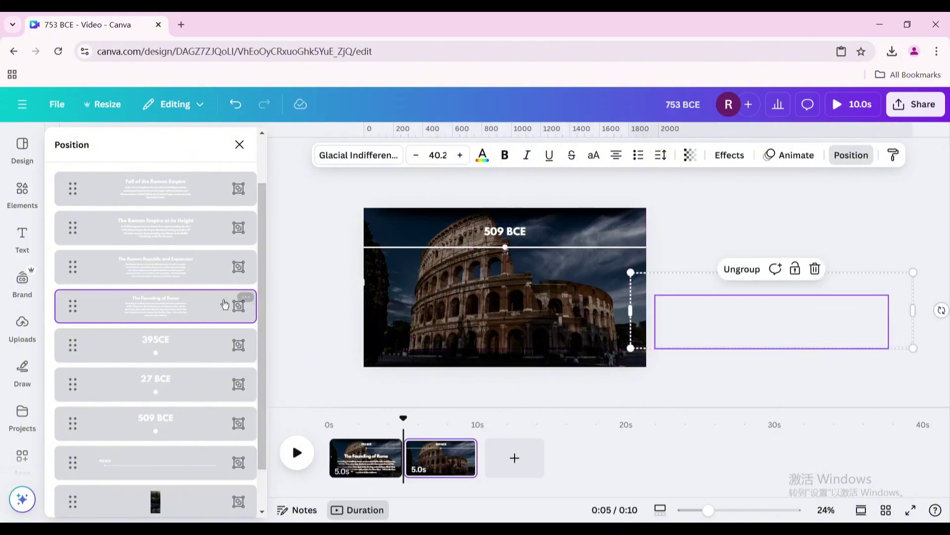
left_click(165, 267)
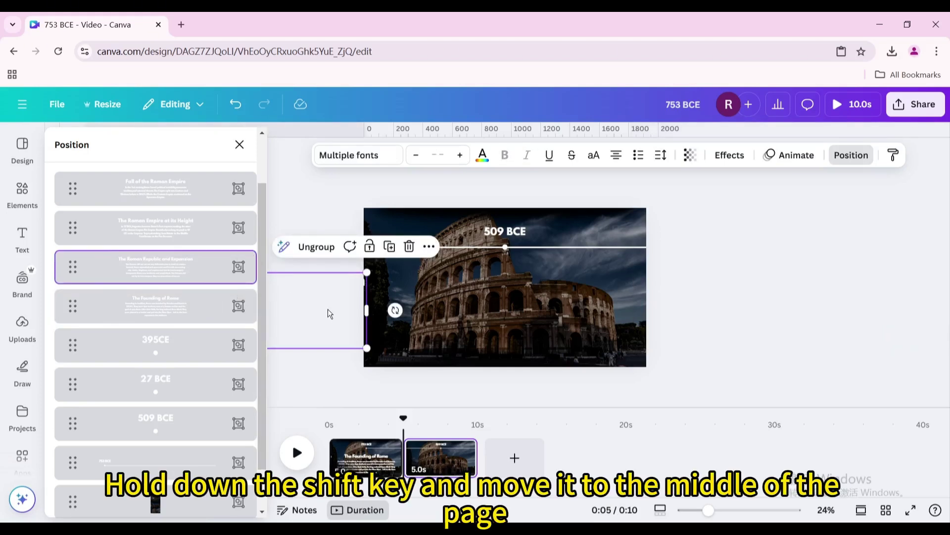
left_click_drag(328, 309, 625, 300)
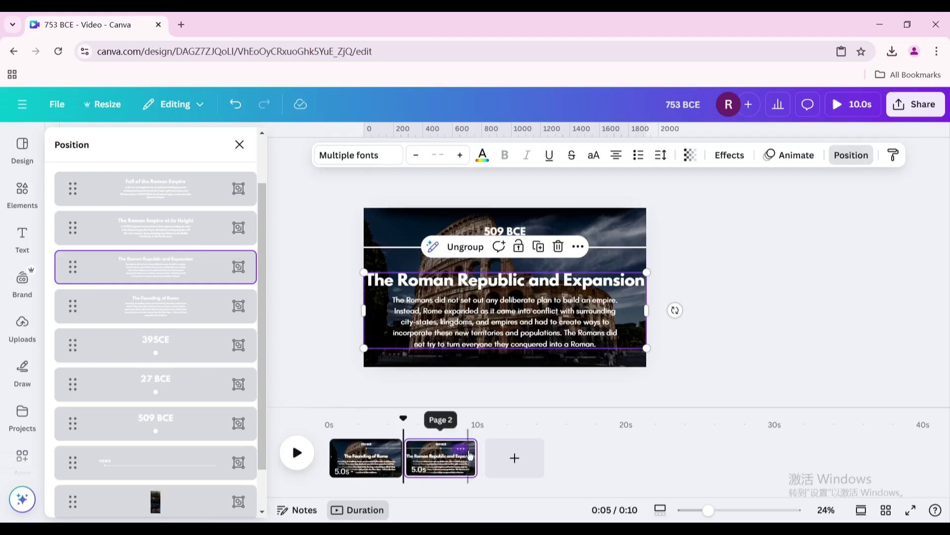
left_click(463, 452)
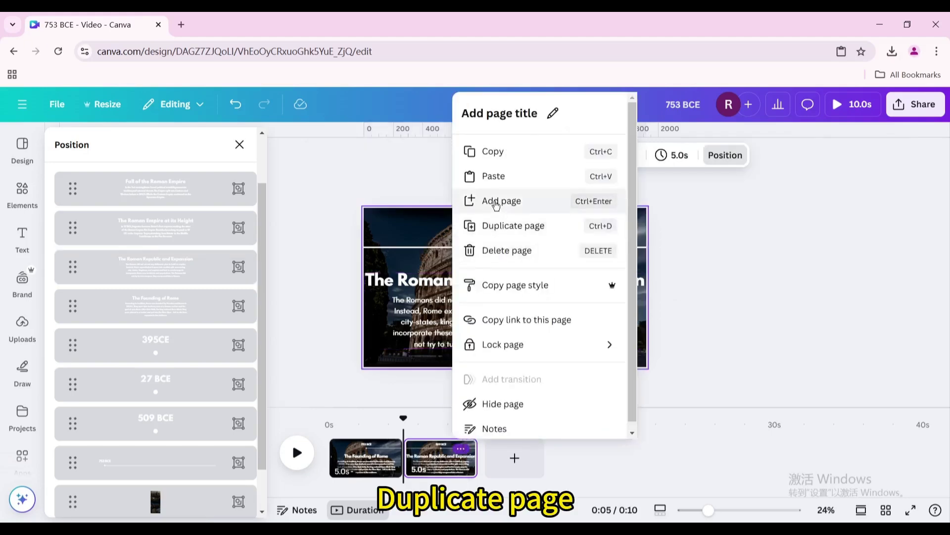
Duplicate page 2 as a third page and move its 509 BCE marker off the left edge.
left_click(504, 227)
left_click(501, 237)
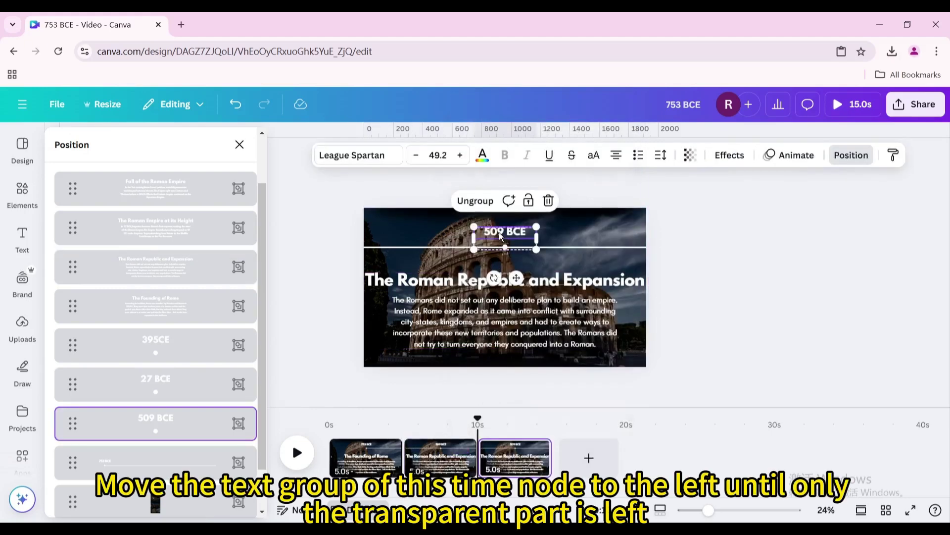
left_click_drag(501, 236, 343, 233)
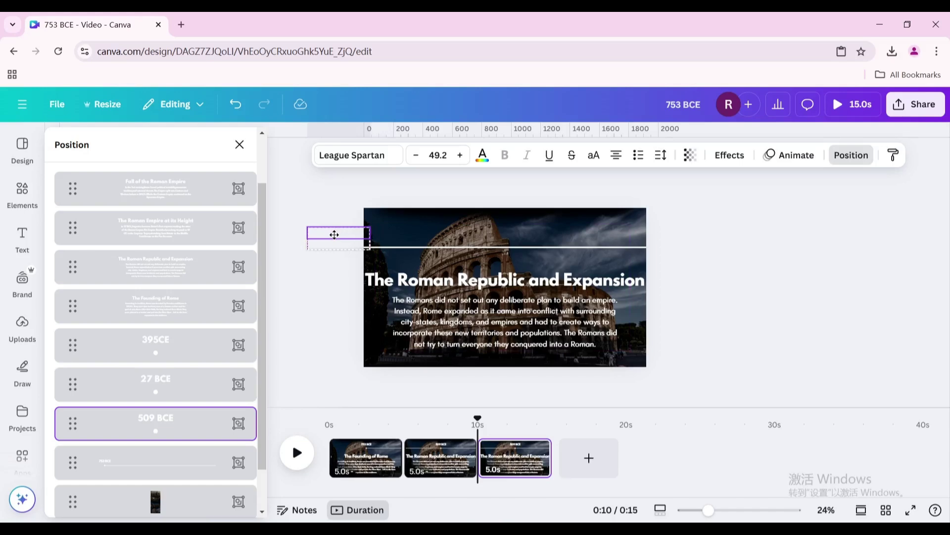
left_click_drag(334, 234, 334, 234)
Push the Republic text off-page right and centre The Roman Empire at its Height text.
left_click(461, 308)
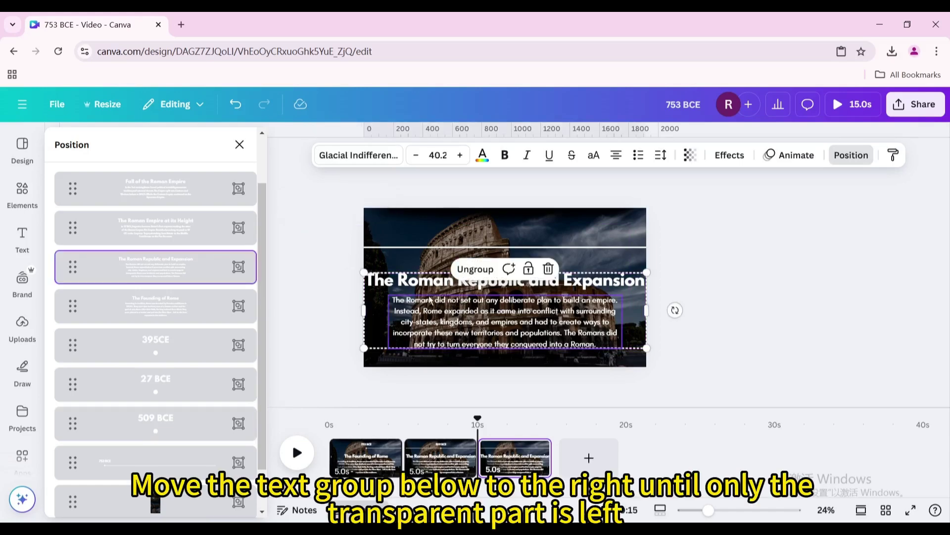
left_click_drag(430, 299, 701, 292)
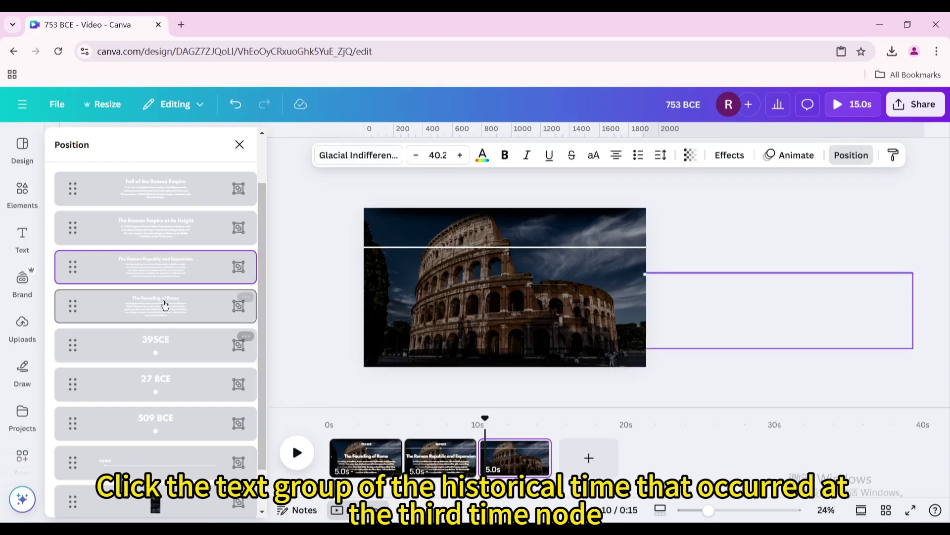
left_click(155, 227)
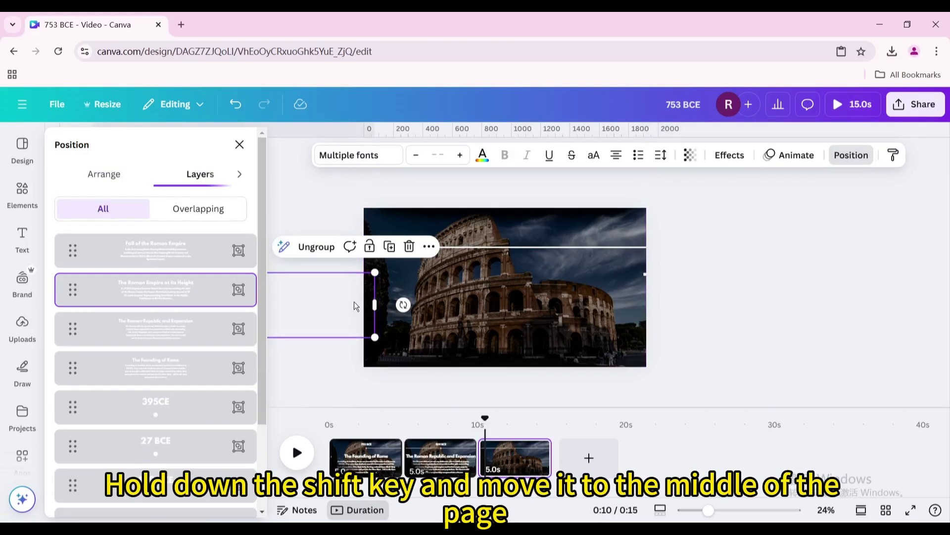
left_click_drag(359, 307, 624, 301)
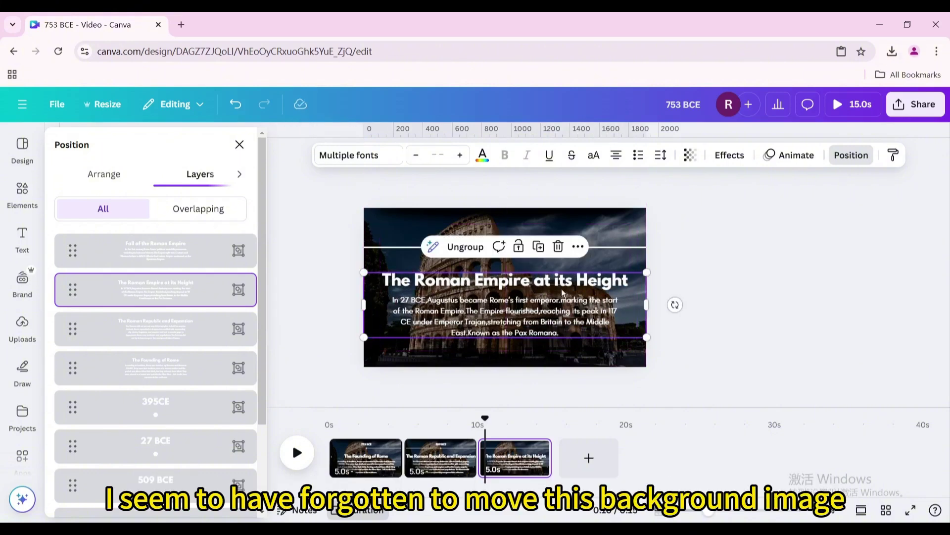
On page 2, slide the background photo strip down to show the second Rome photo.
left_click(396, 227)
left_click(435, 468)
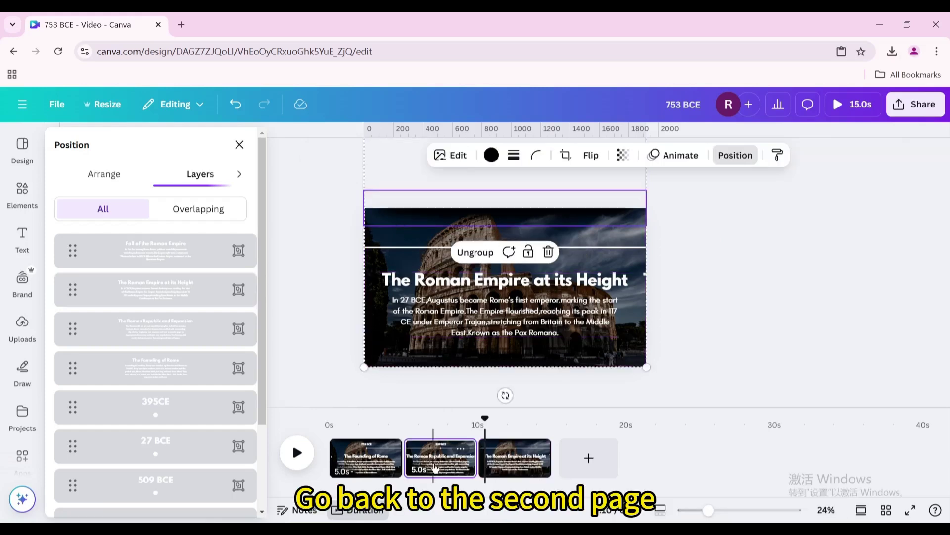
scroll(183, 446, "down", 3)
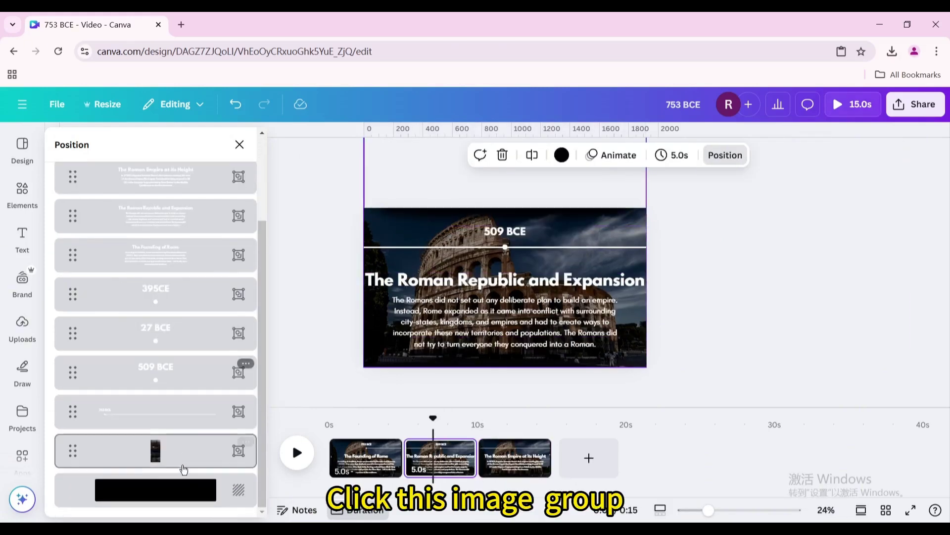
left_click(159, 460)
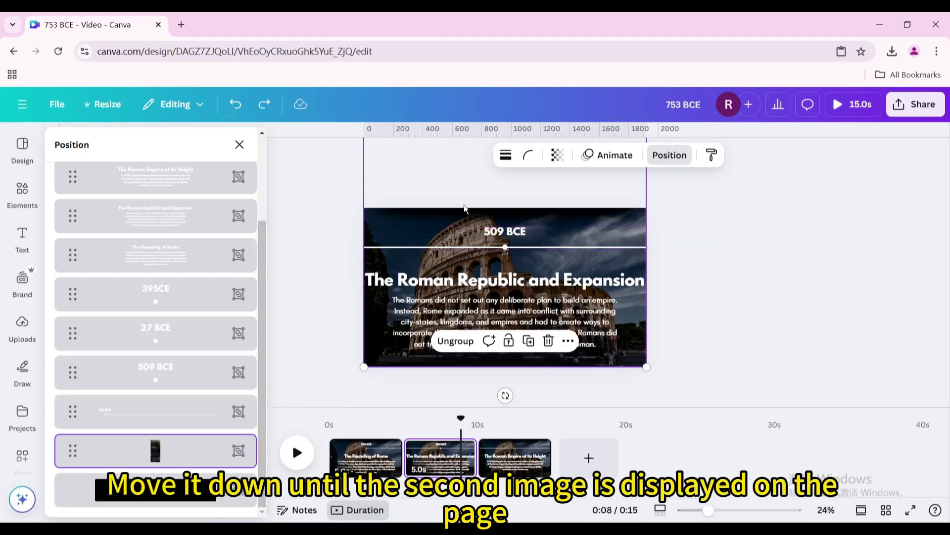
left_click_drag(465, 210, 463, 362)
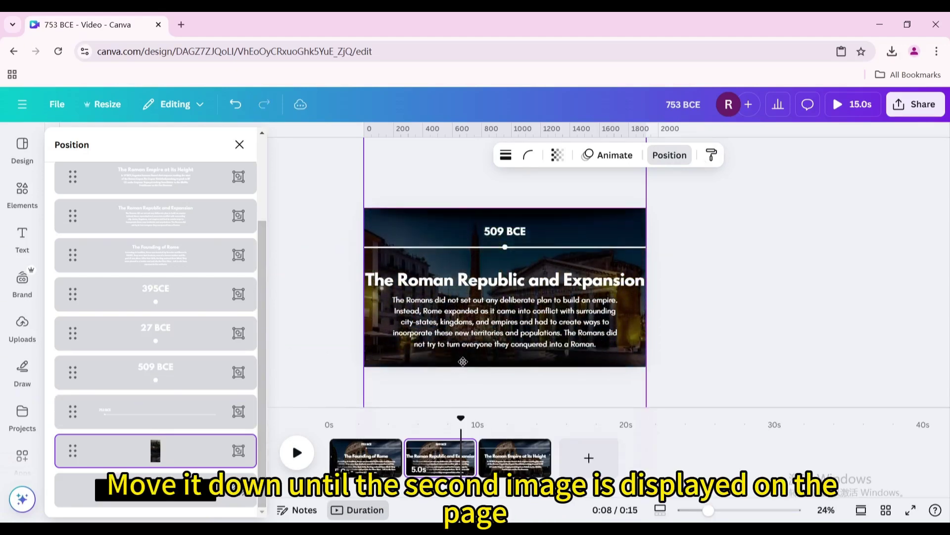
On page 3, slide the background photos down until the Trevi Fountain fills the page.
left_click(512, 458)
left_click(178, 450)
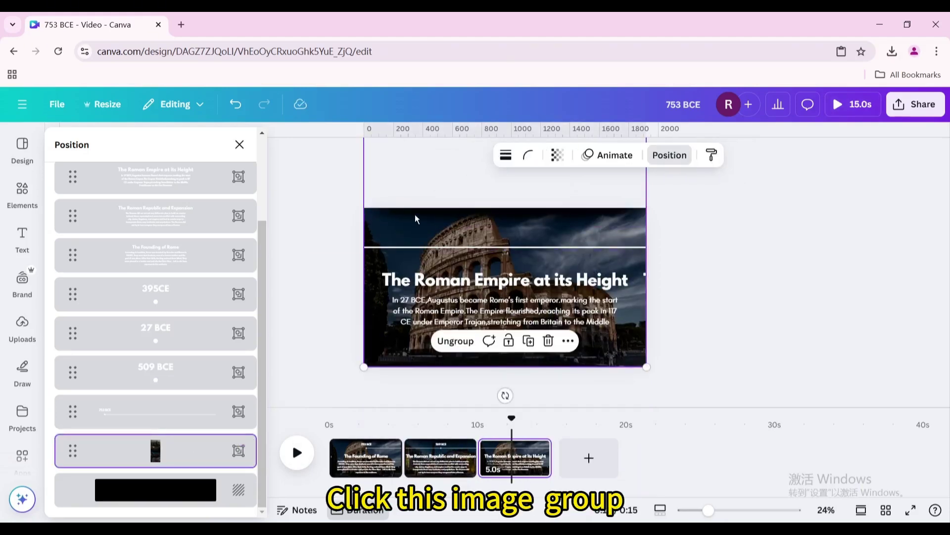
left_click_drag(437, 195, 438, 367)
left_click_drag(447, 207, 448, 340)
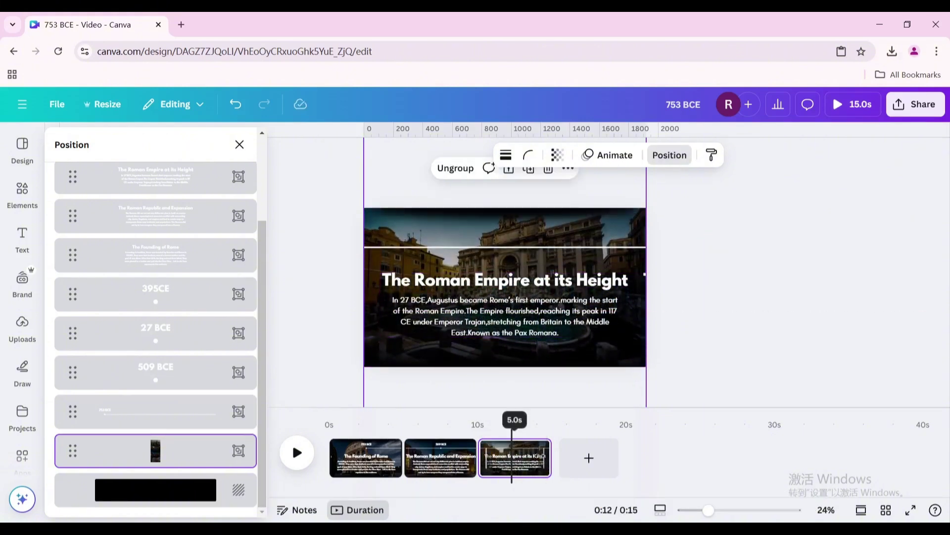
Duplicate page 3 as a fourth page.
right_click(540, 455)
left_click(535, 448)
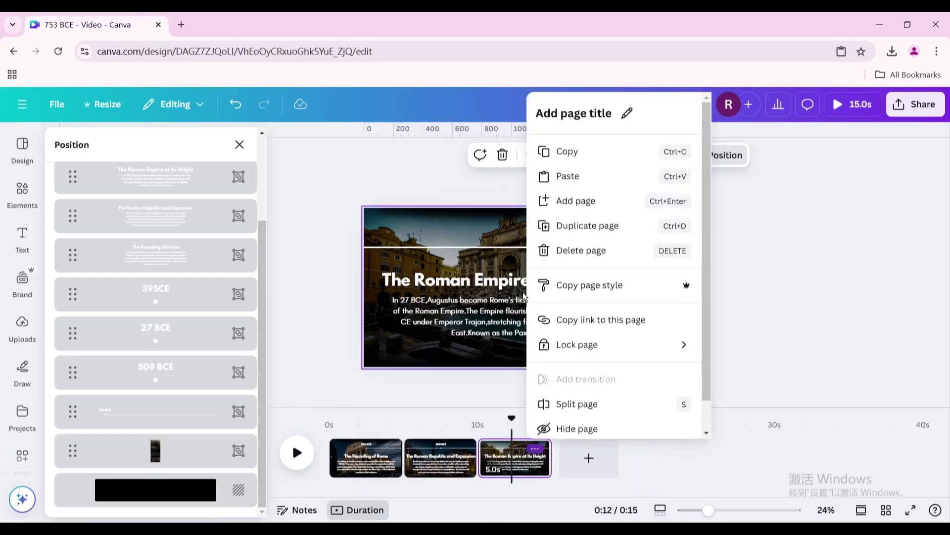
left_click(576, 225)
Place the 27 BCE date label at the top centre of page 3.
left_click(511, 439)
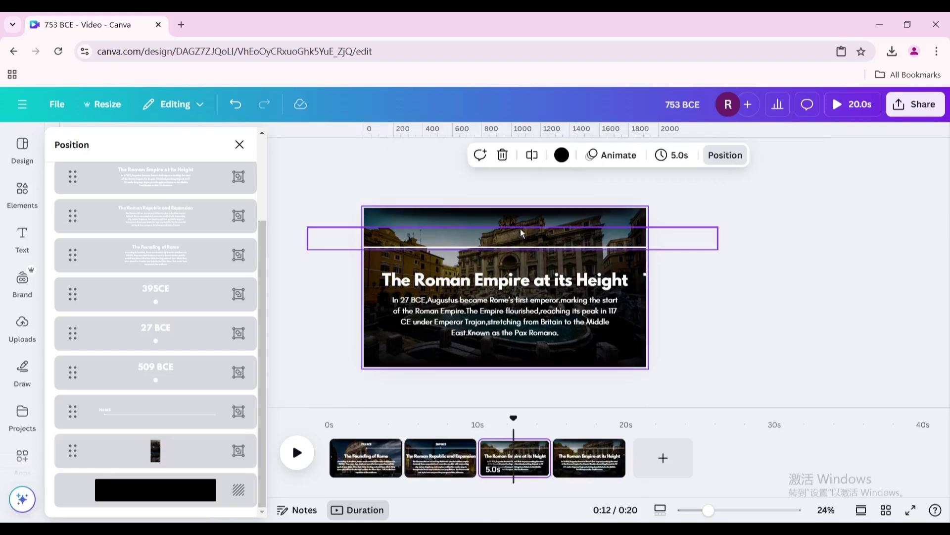
left_click(160, 337)
left_click_drag(666, 242, 500, 241)
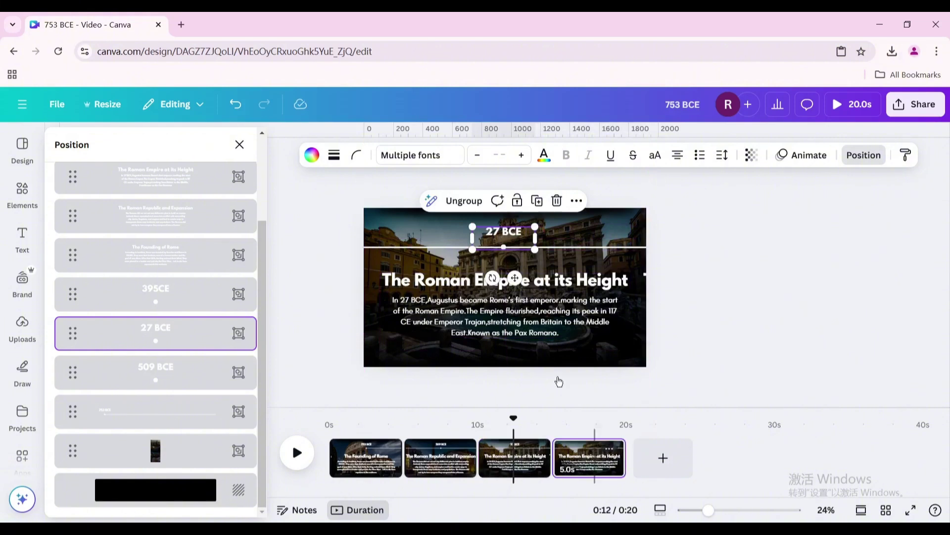
Delete the outdated fourth page and duplicate the updated page 3 as the new page 4.
left_click(591, 439)
left_click(613, 448)
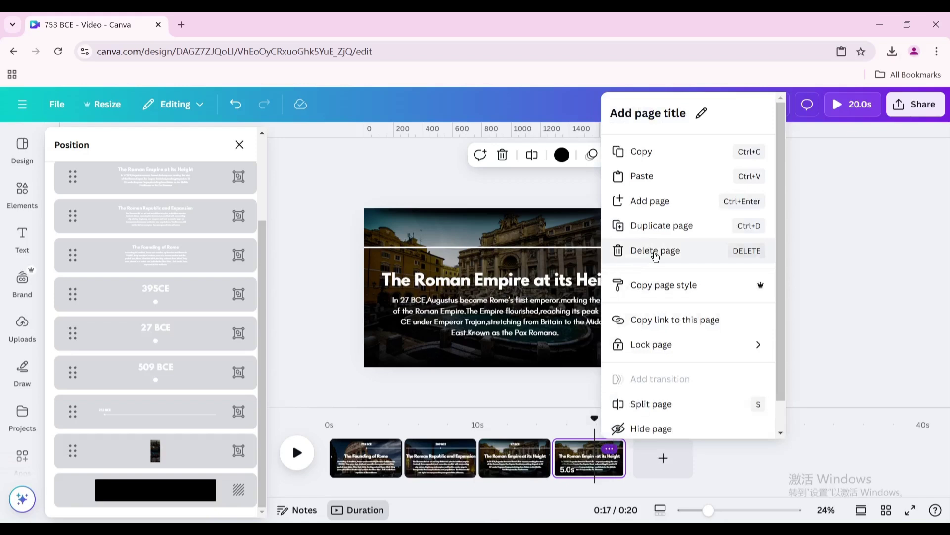
left_click(656, 254)
left_click(535, 449)
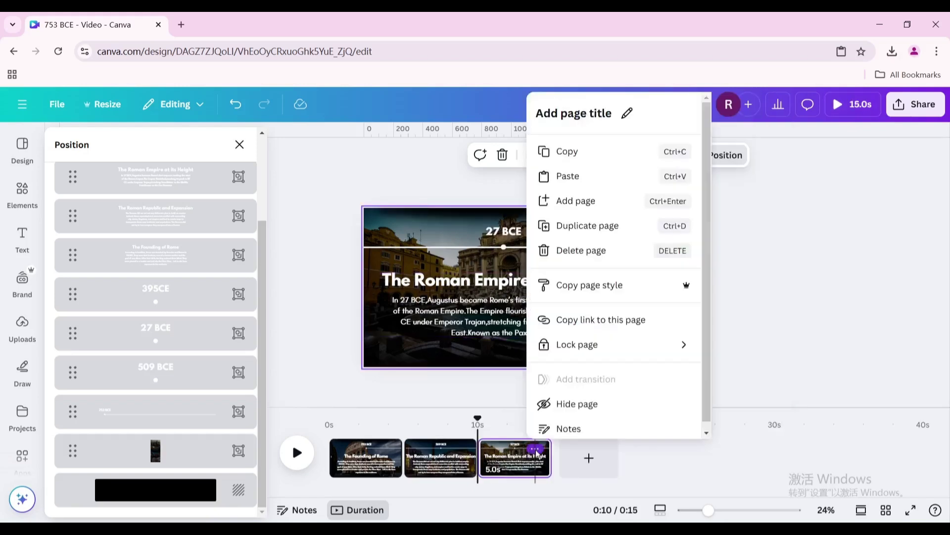
left_click(582, 226)
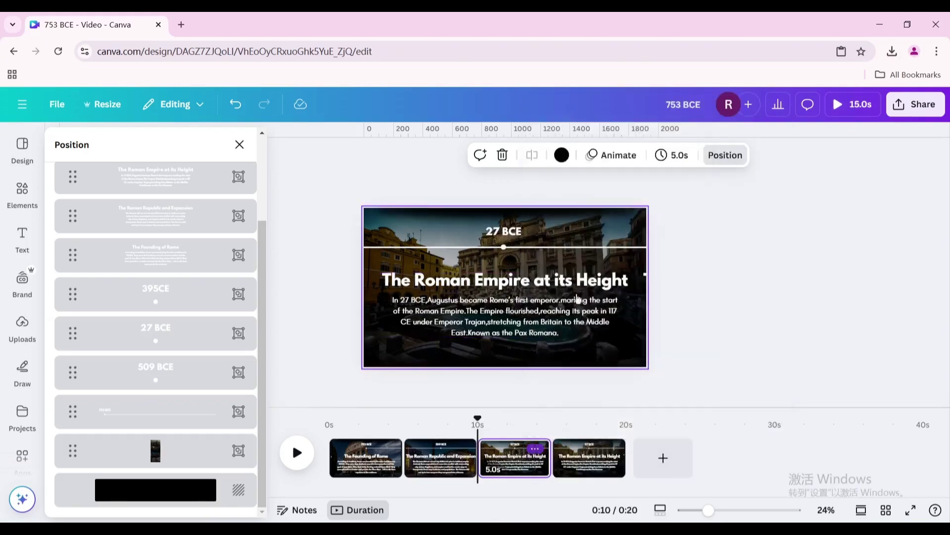
On page 4, swap 27 BCE for 395CE at top centre and move the Empire title off-page right.
left_click(513, 237)
left_click_drag(506, 236, 343, 242)
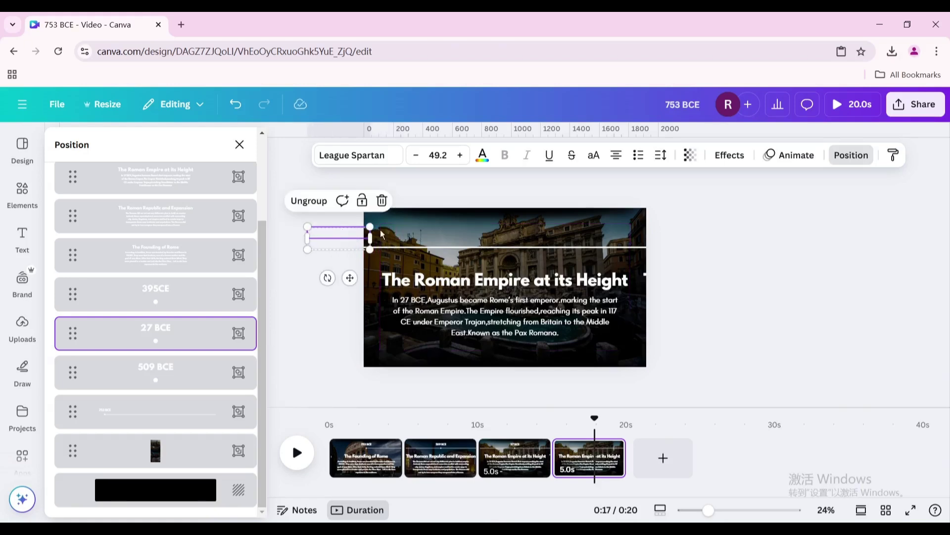
left_click(153, 300)
left_click_drag(661, 237, 497, 241)
left_click(461, 302)
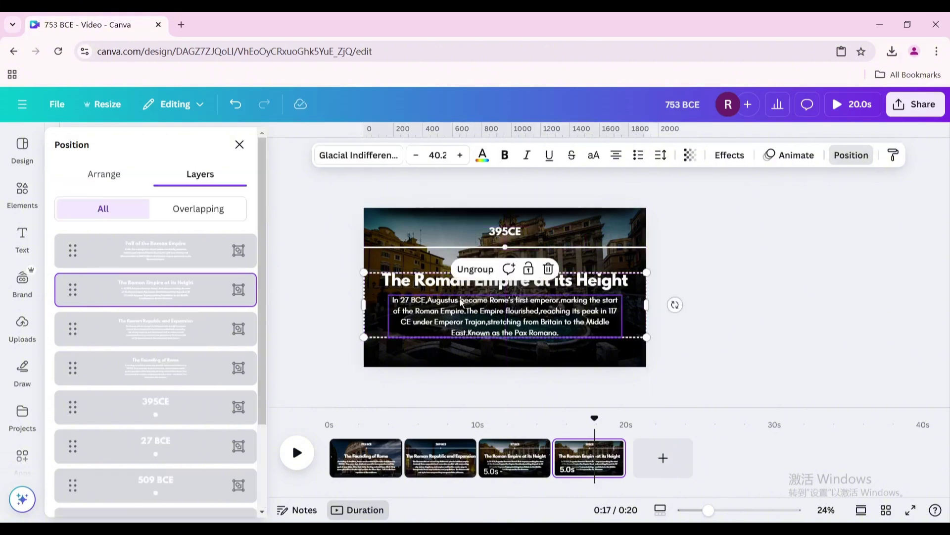
left_click_drag(439, 296, 710, 295)
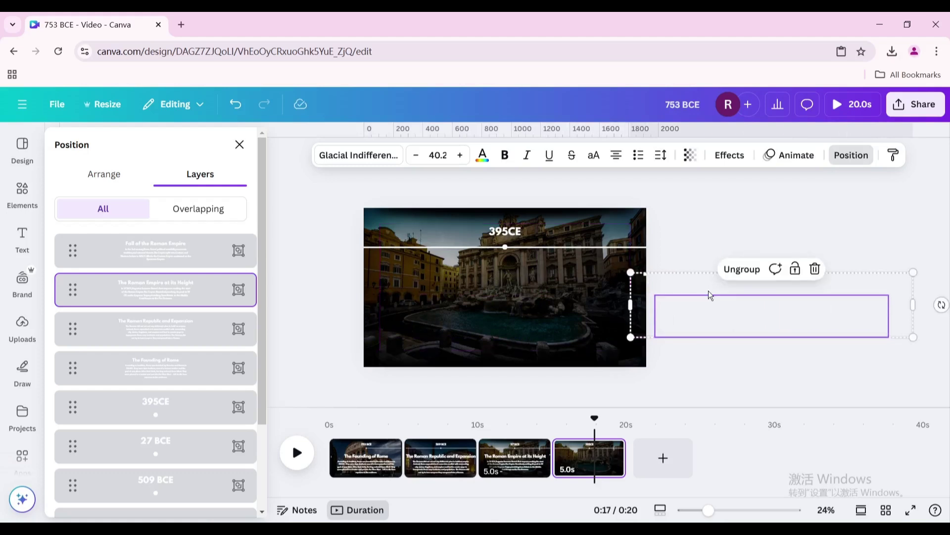
Centre the Fall of the Roman Empire text and shift the background to the domed skyline photo.
left_click(144, 255)
left_click_drag(331, 298, 592, 309)
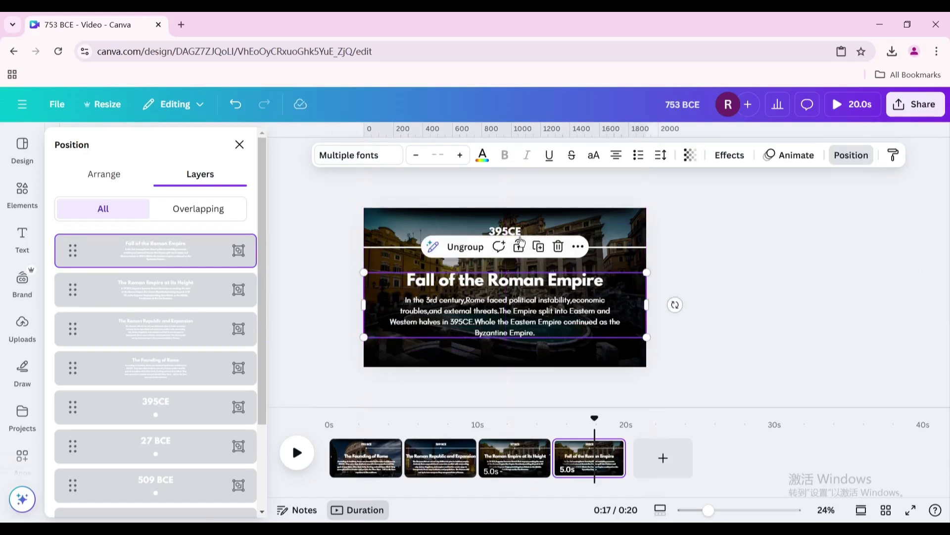
left_click(504, 233, "shift")
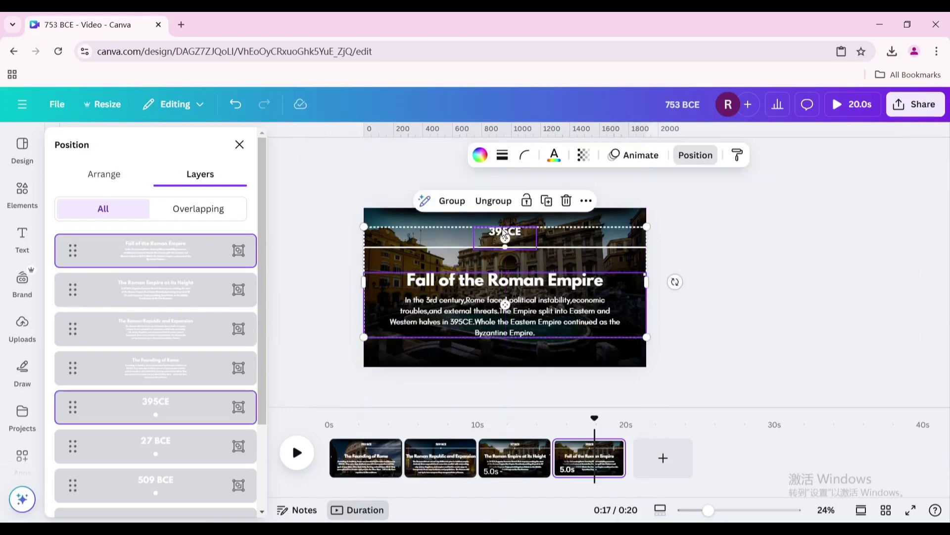
scroll(153, 475, "down", 3)
left_click(153, 450)
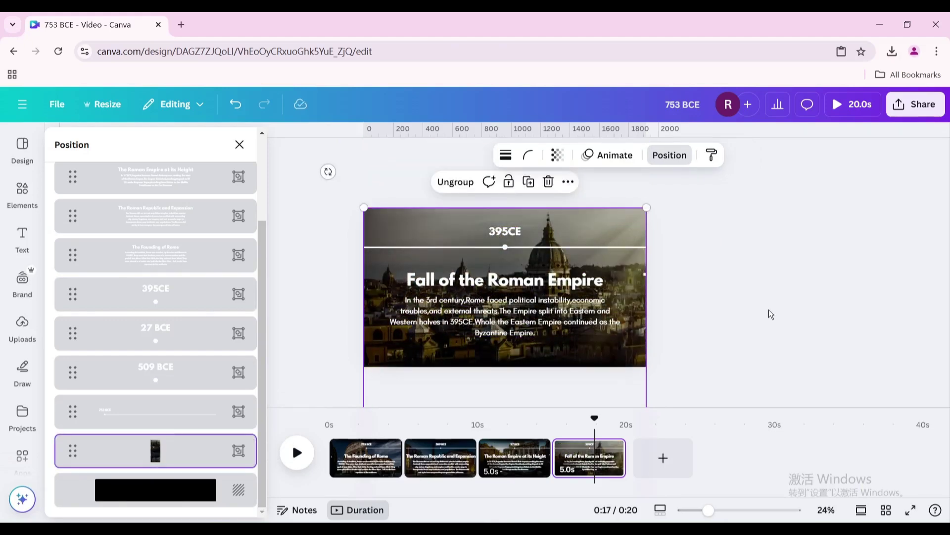
key("Escape")
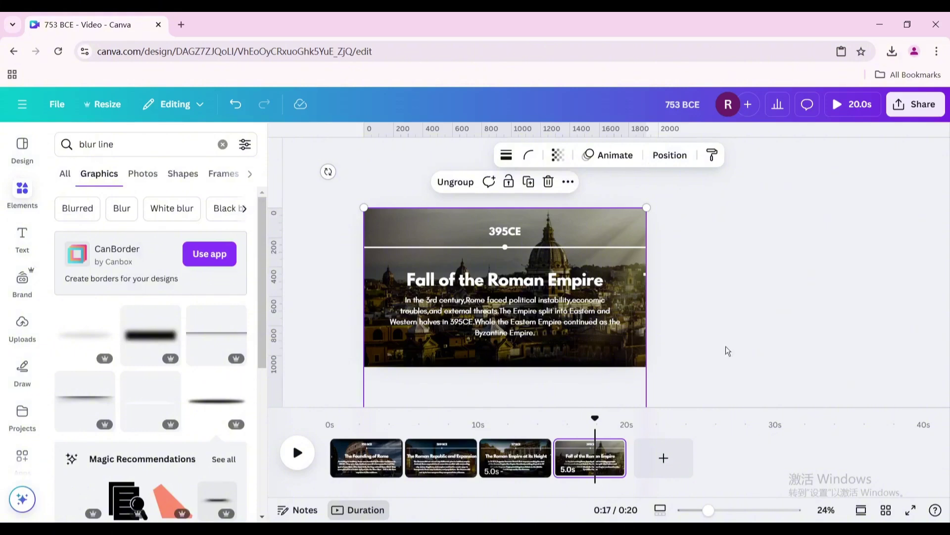
Apply 2.5-second Match & Move transitions between all four pages and preview the video.
left_click(403, 451)
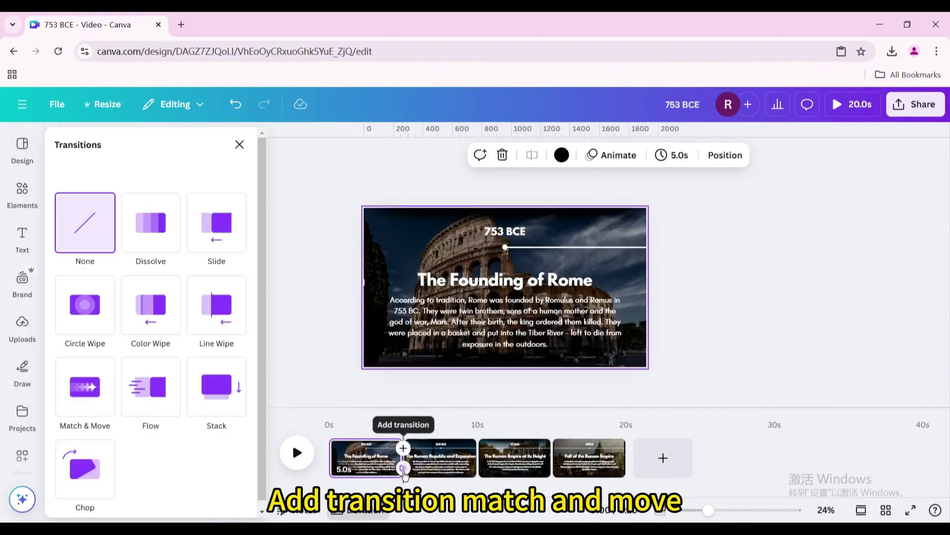
left_click(64, 378)
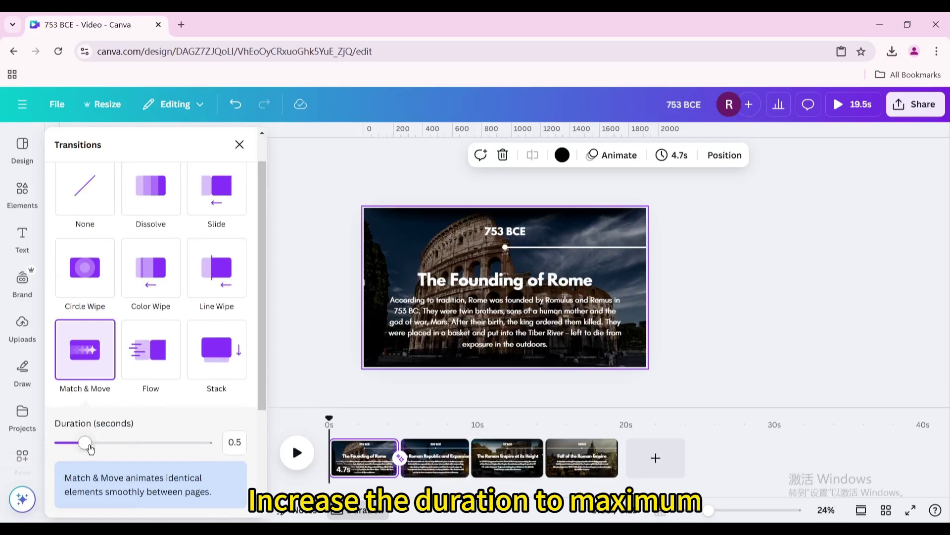
scroll(147, 411, "down", 3)
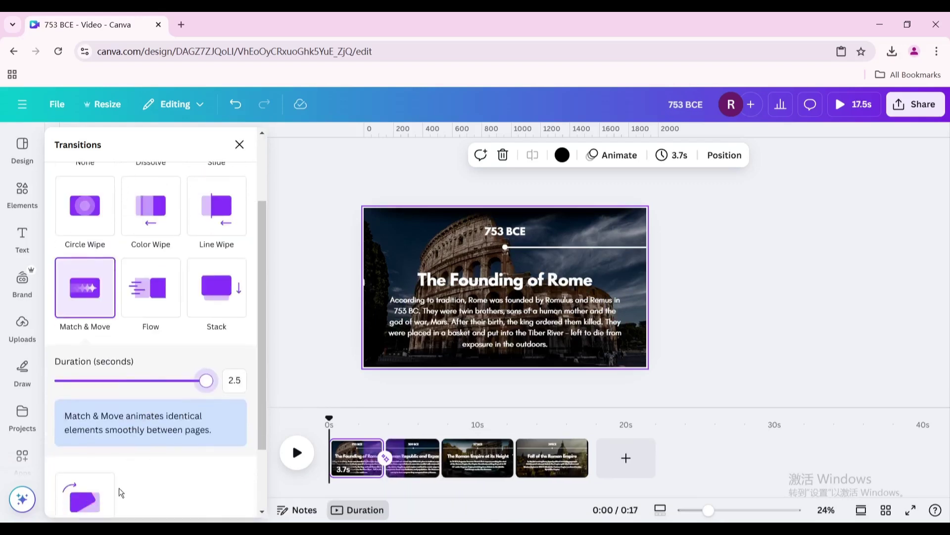
left_click(134, 496)
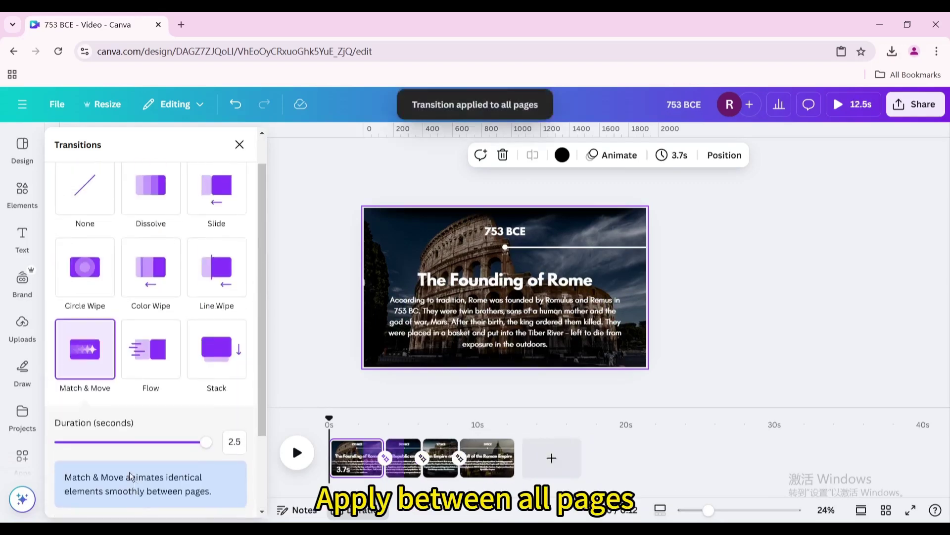
left_click(771, 257)
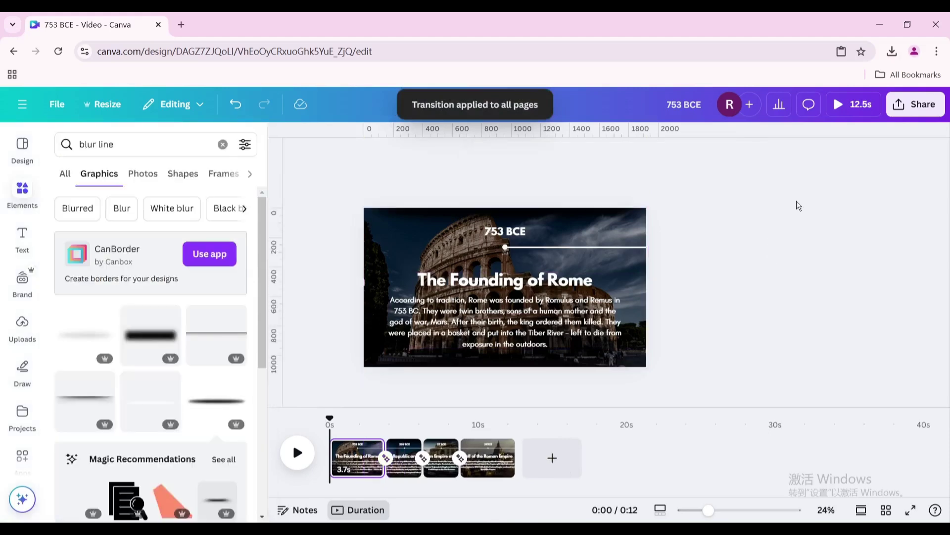
left_click(850, 104)
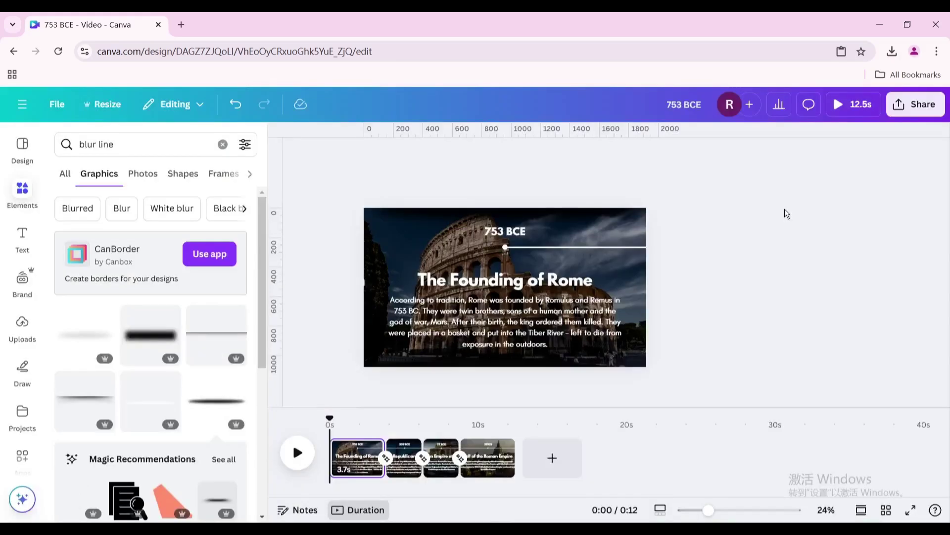
Open the Share download settings, keeping MP4 Video at 1080p for all 4 pages.
left_click(895, 107)
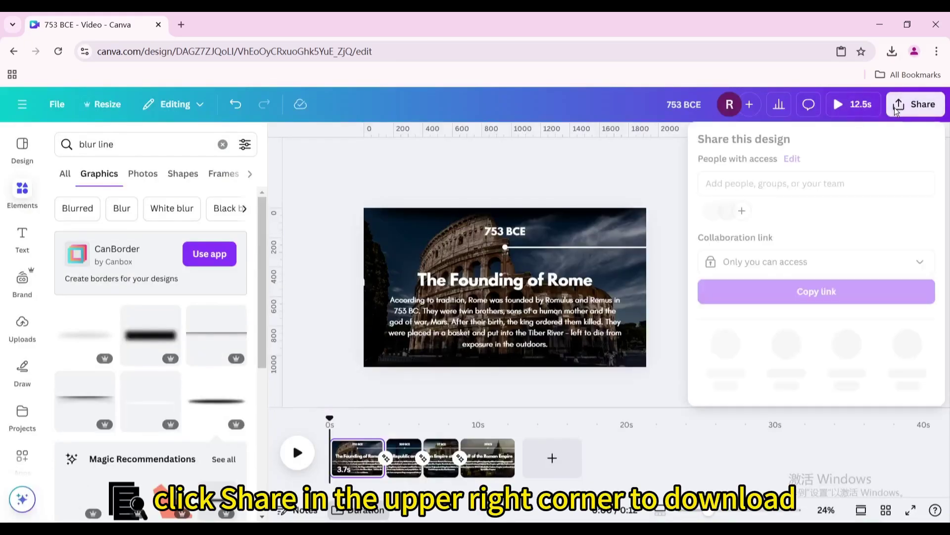
left_click(722, 347)
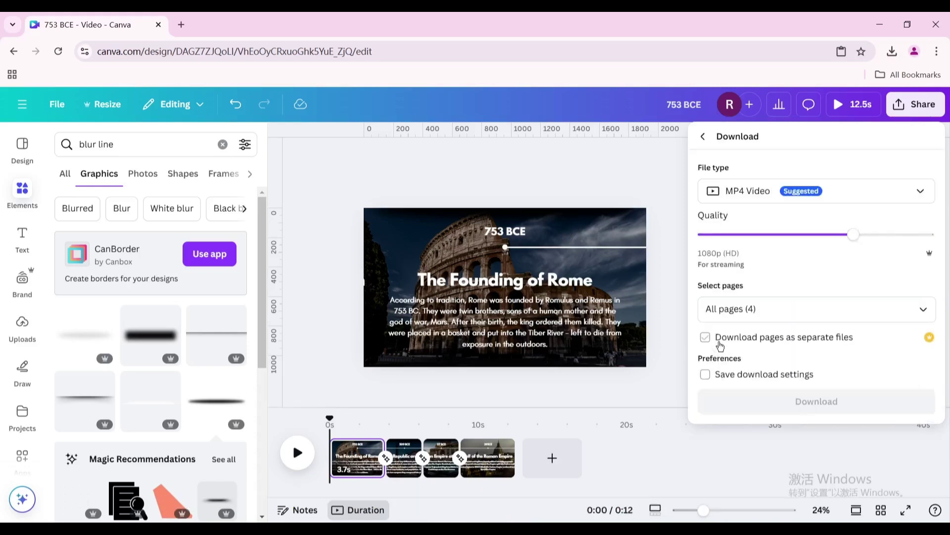
left_click(738, 196)
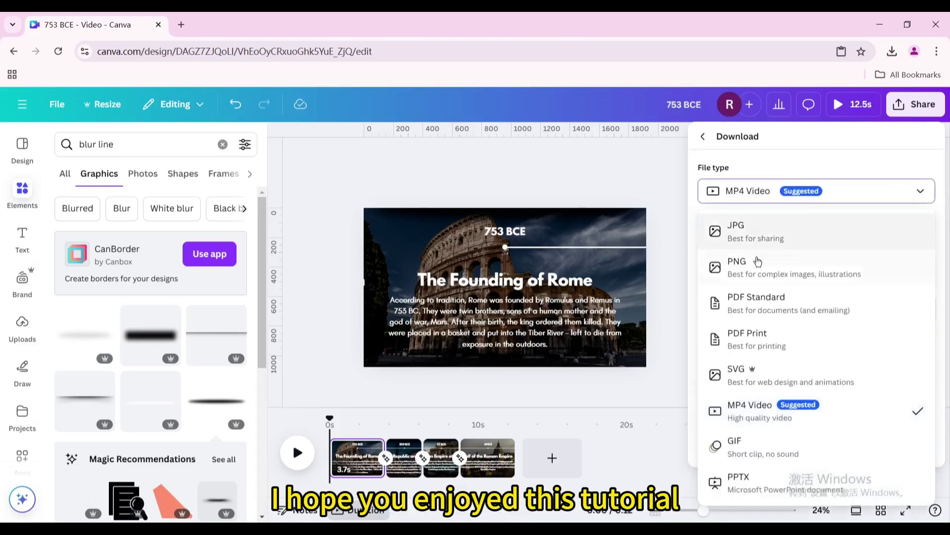
left_click(748, 412)
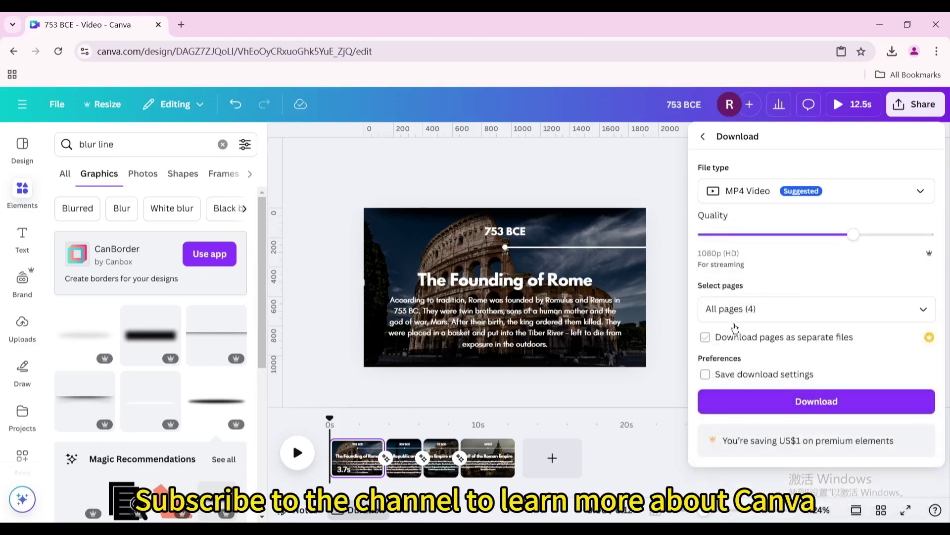